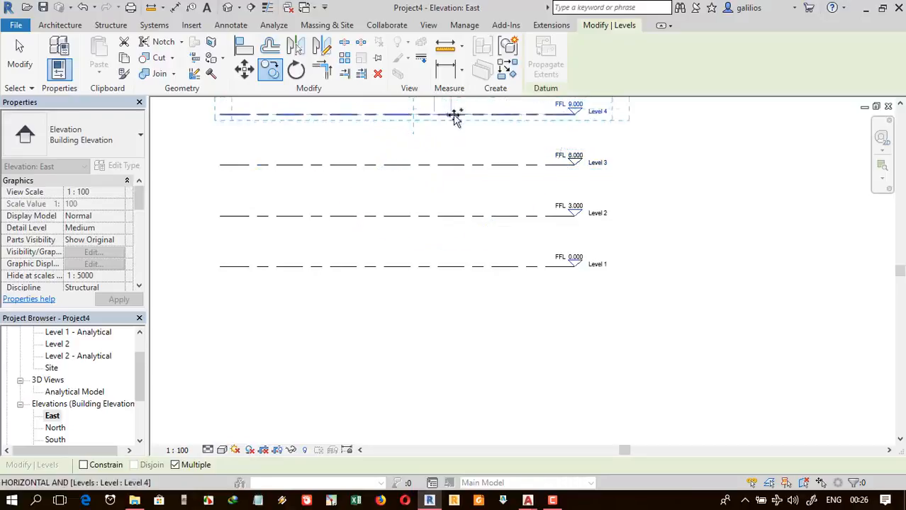
# - Copy the level upward twice more at 3000 mm spacing to create Level 5 and Level 6
pyautogui.scroll(-2, 451, 112)
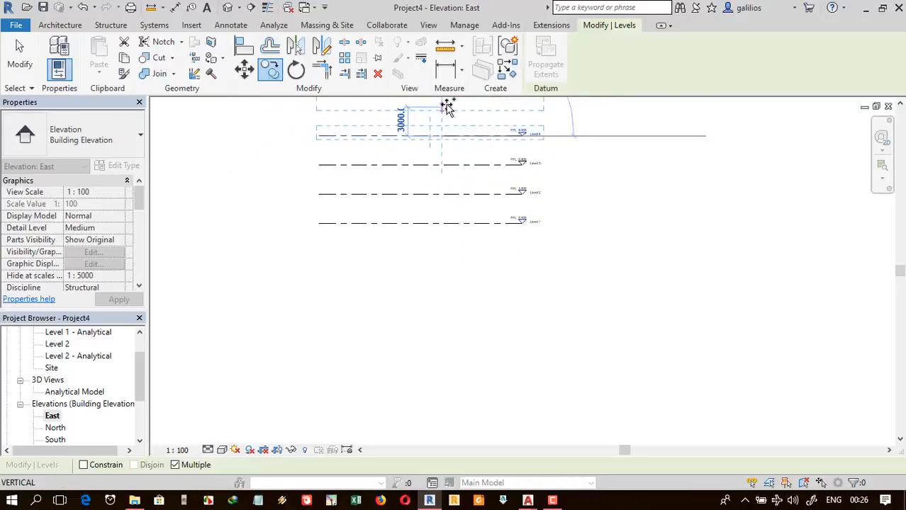
pyautogui.click(447, 107)
pyautogui.scroll(-1, 455, 249)
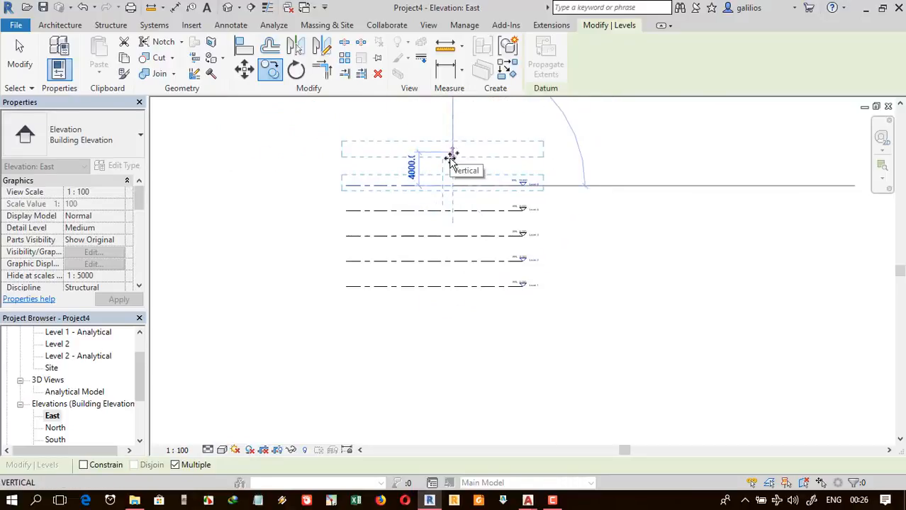
pyautogui.click(451, 158)
pyautogui.press('Escape')
pyautogui.press('Escape')
pyautogui.moveTo(565, 121); pyautogui.dragTo(672, 253)
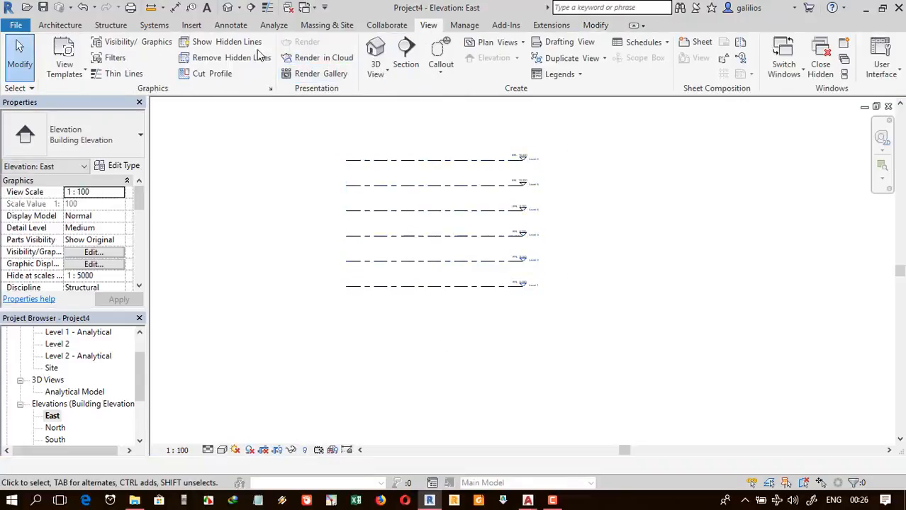
# - Create structural plan views for Levels 3, 4, 5 and 6
pyautogui.click(496, 42)
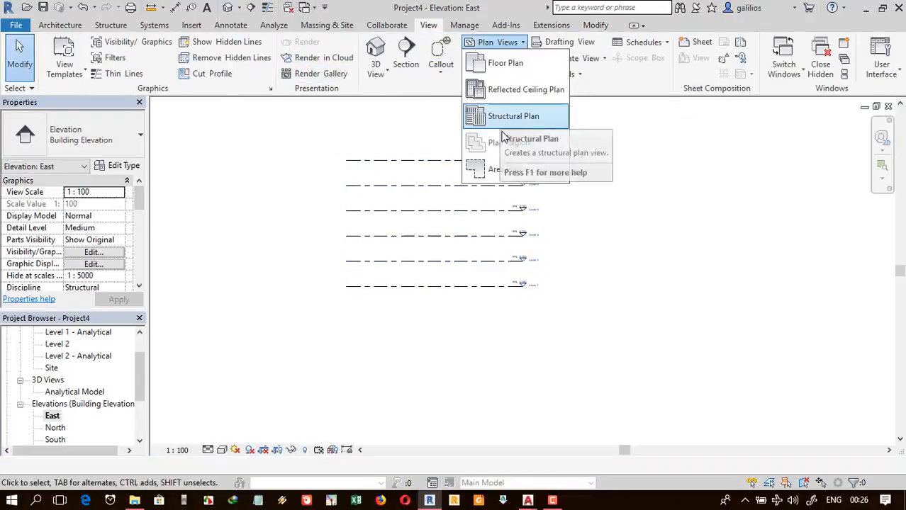
pyautogui.click(507, 117)
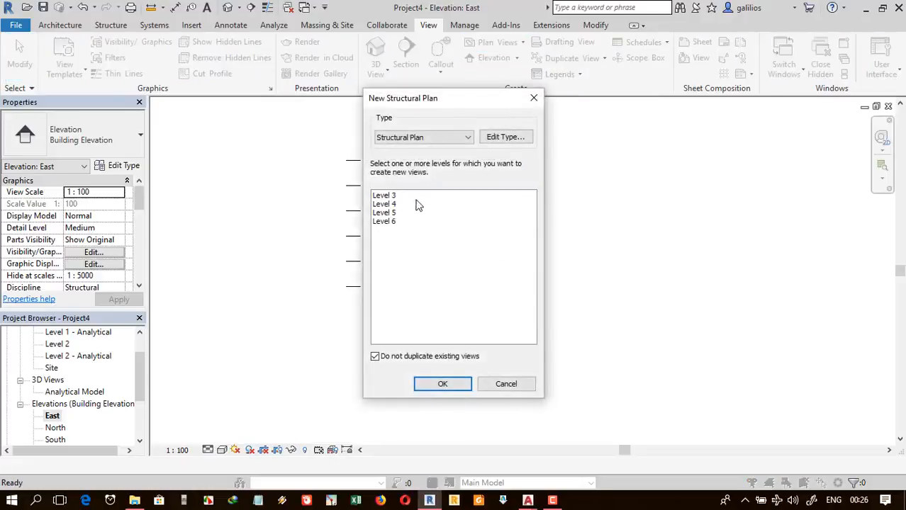
pyautogui.click(441, 384)
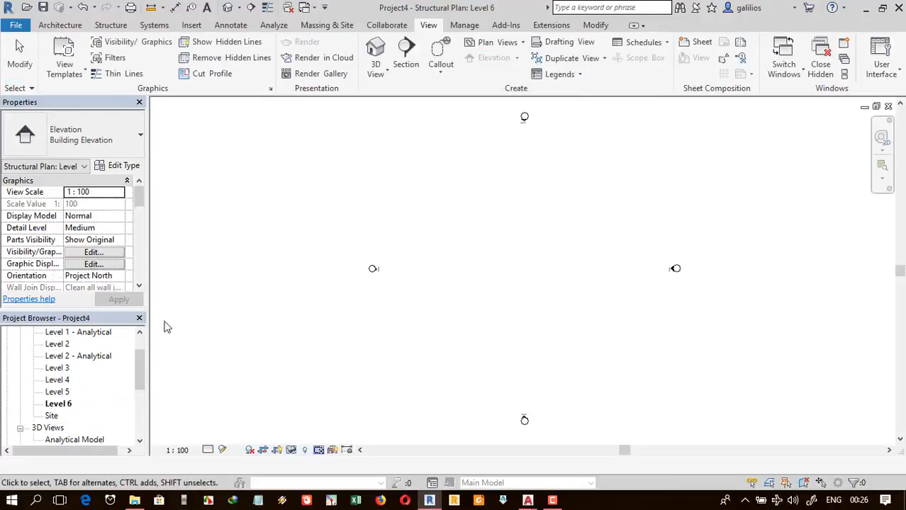
# - Link cad to rivet.dwg into the Level 2 structural plan with preserved colors, meter units and origin-to-origin positioning
pyautogui.doubleClick(57, 344)
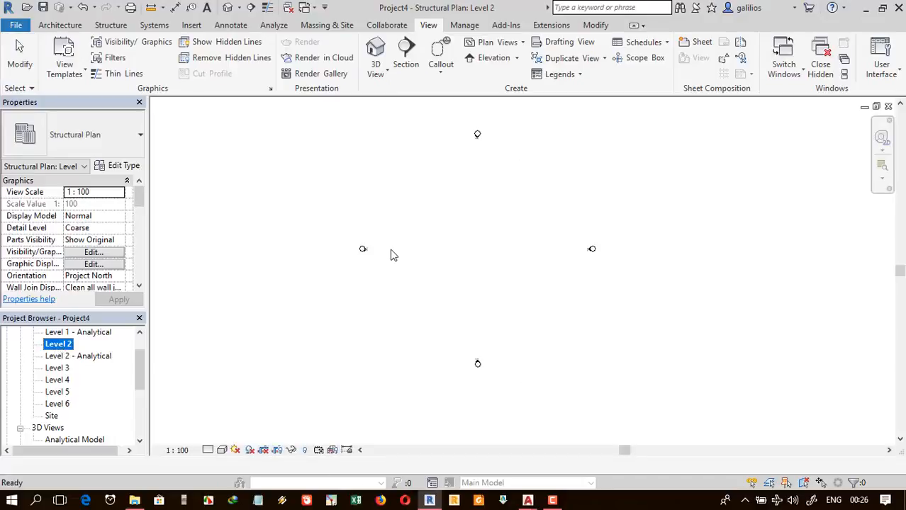
pyautogui.click(191, 25)
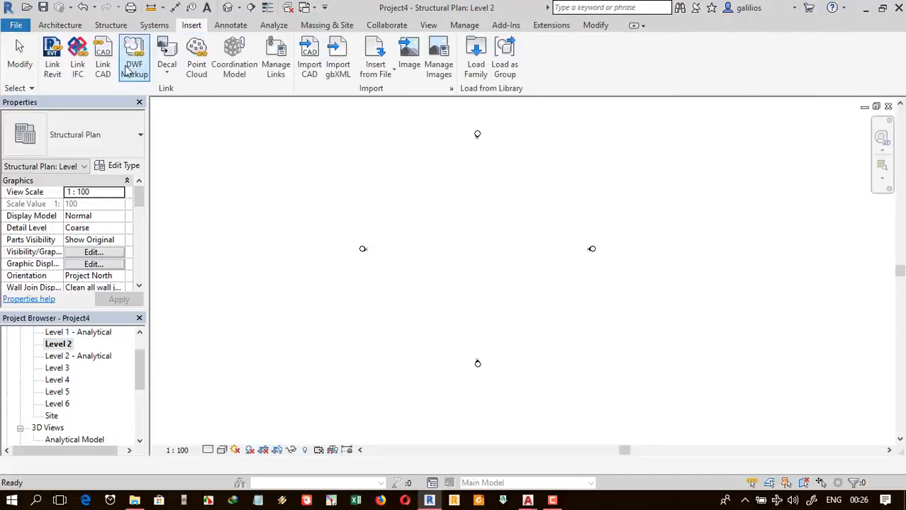
pyautogui.click(103, 62)
pyautogui.click(327, 228)
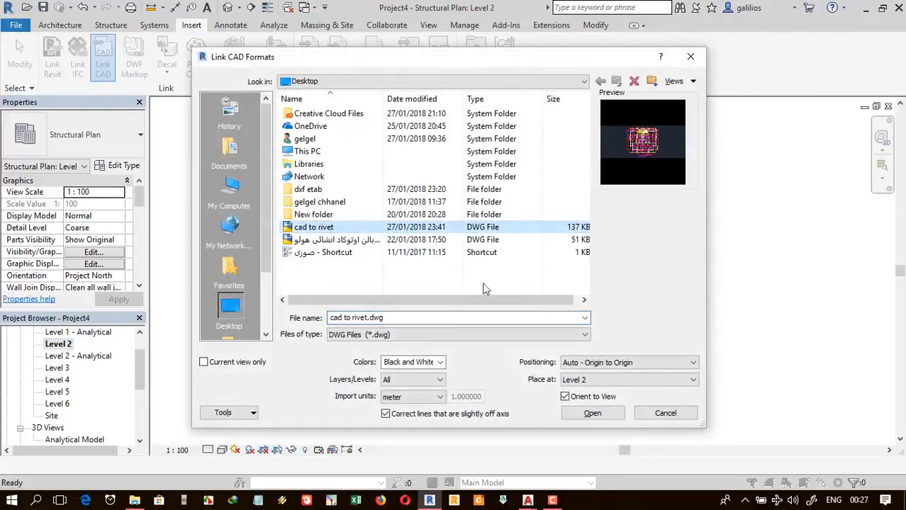
pyautogui.click(431, 364)
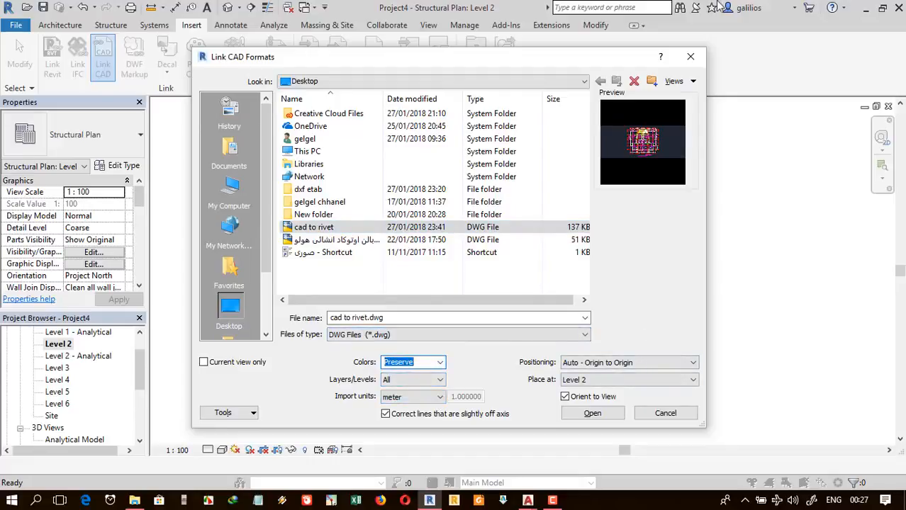
pyautogui.click(412, 397)
pyautogui.click(409, 435)
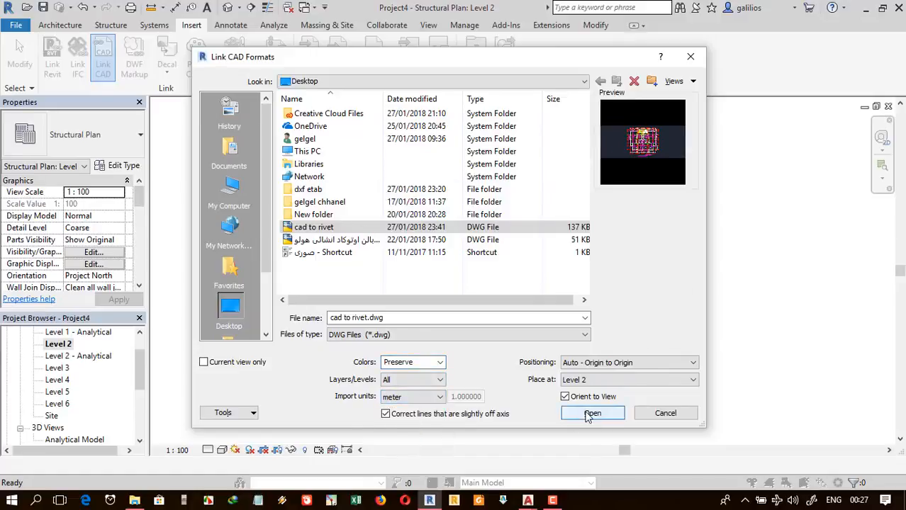
pyautogui.click(589, 413)
pyautogui.scroll(4, 589, 157)
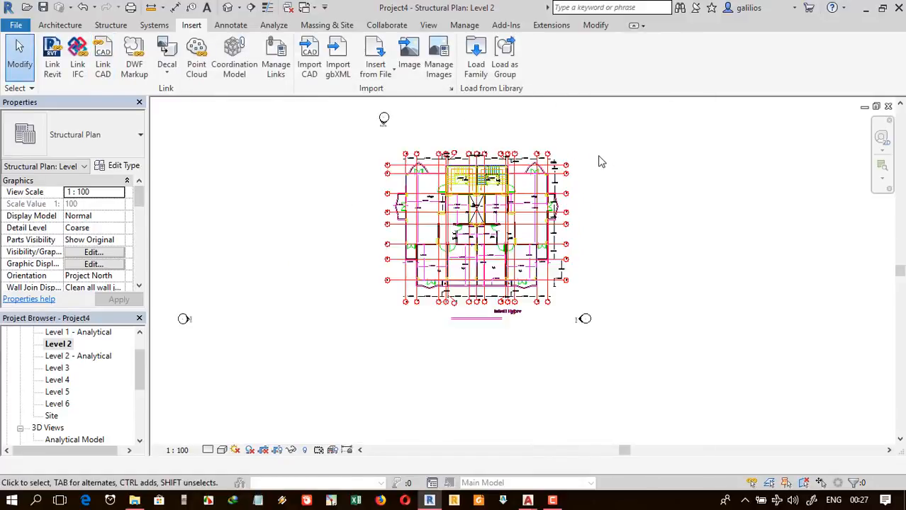
pyautogui.scroll(3, 588, 155)
pyautogui.scroll(-4, 589, 155)
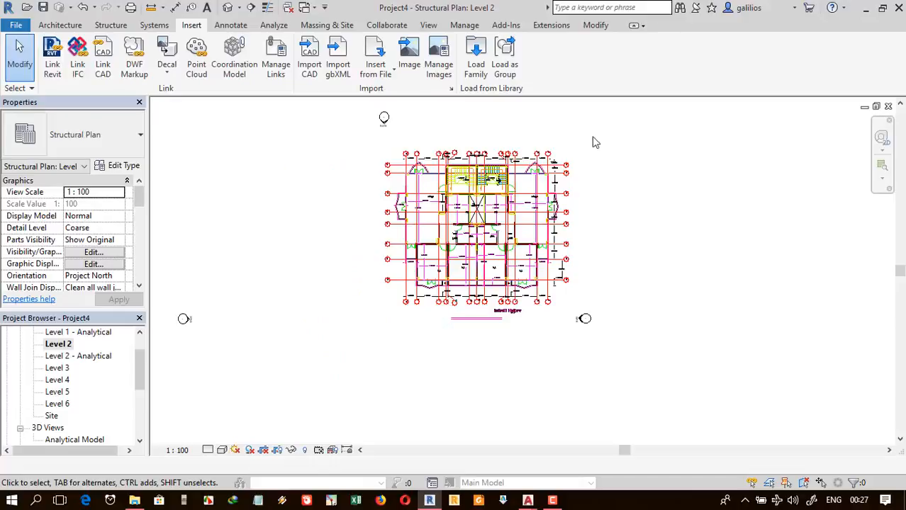
# - Unpin the linked CAD drawing, move it diagonally down to lie between the four elevation markers, and pin it again
pyautogui.moveTo(596, 143); pyautogui.dragTo(362, 307)
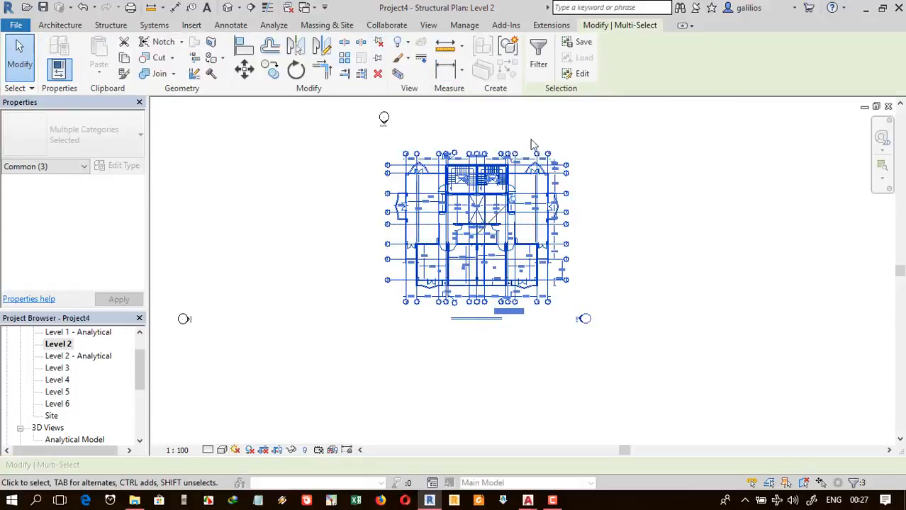
pyautogui.click(599, 141)
pyautogui.click(538, 160)
pyautogui.click(378, 43)
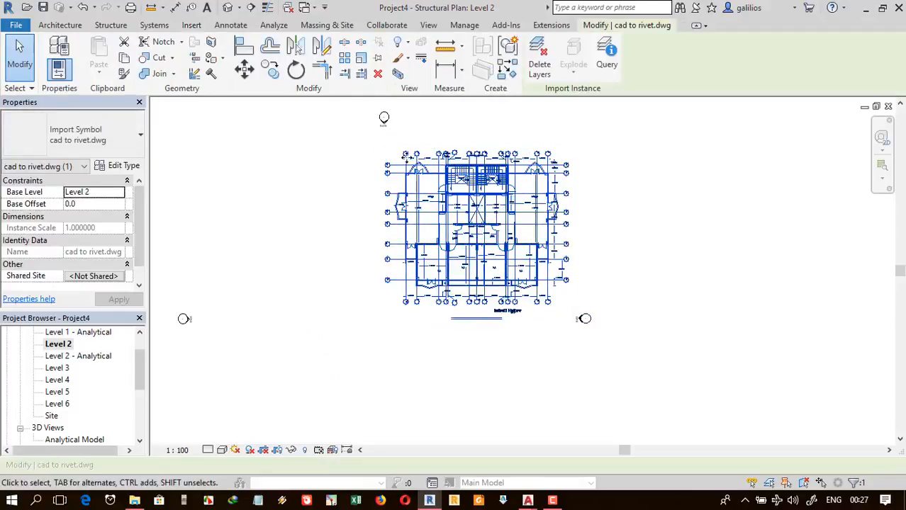
pyautogui.click(241, 76)
pyautogui.click(404, 297)
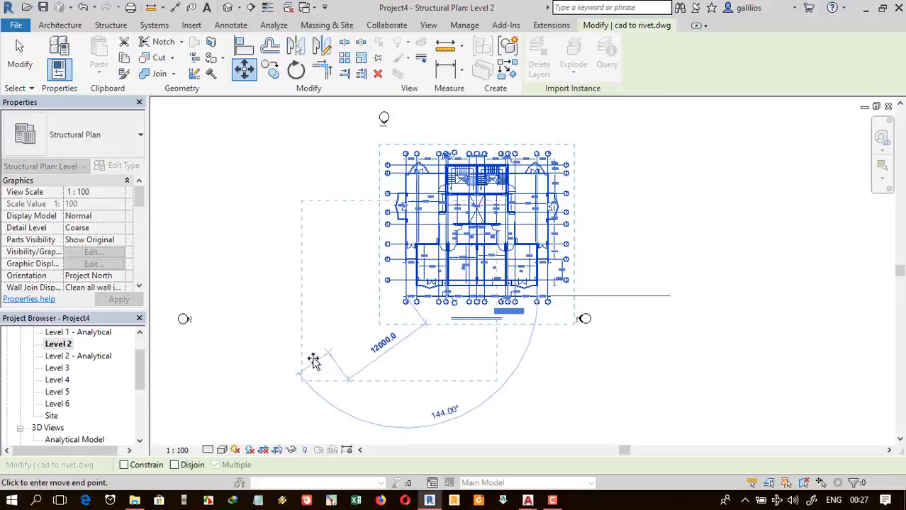
pyautogui.click(293, 375)
pyautogui.scroll(-3, 393, 230)
pyautogui.scroll(2, 324, 311)
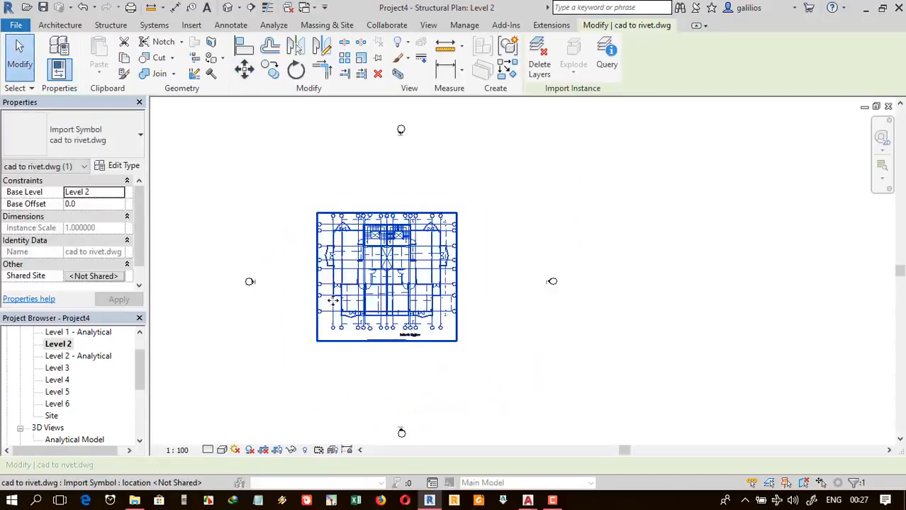
pyautogui.click(381, 60)
pyautogui.click(512, 256)
pyautogui.scroll(2, 385, 259)
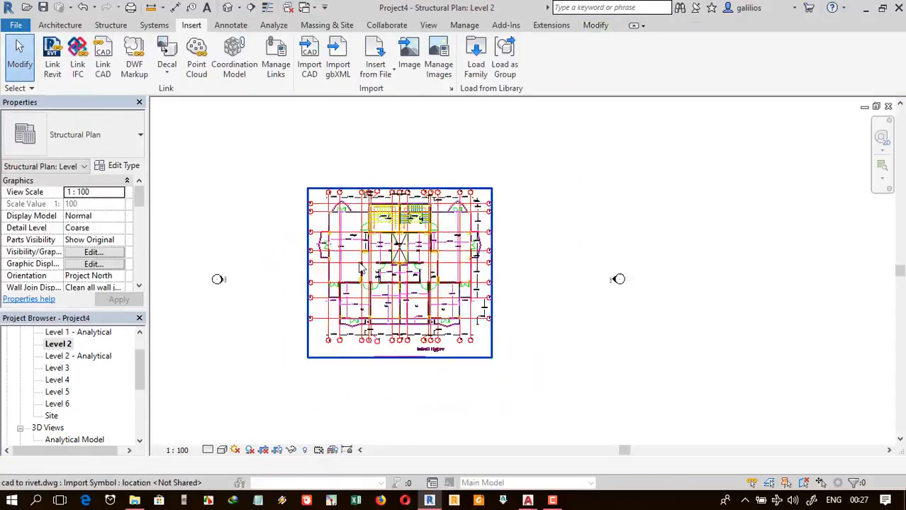
# - Place grids by picking the first five vertical axis lines of the CAD drawing, from X through S
pyautogui.click(111, 25)
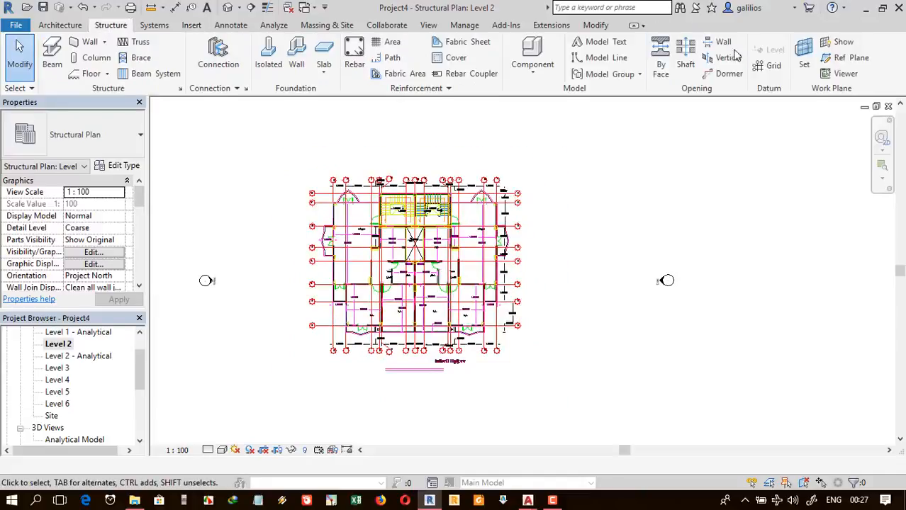
pyautogui.click(772, 65)
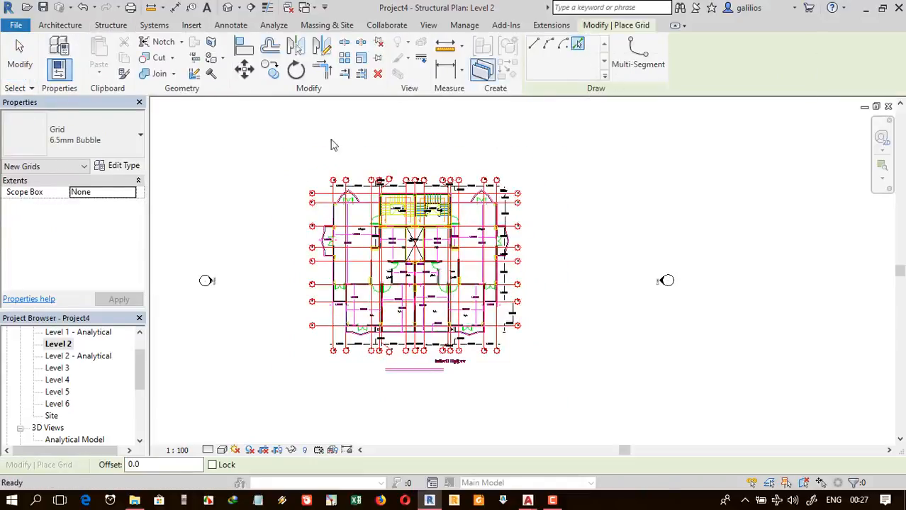
pyautogui.scroll(1, 333, 146)
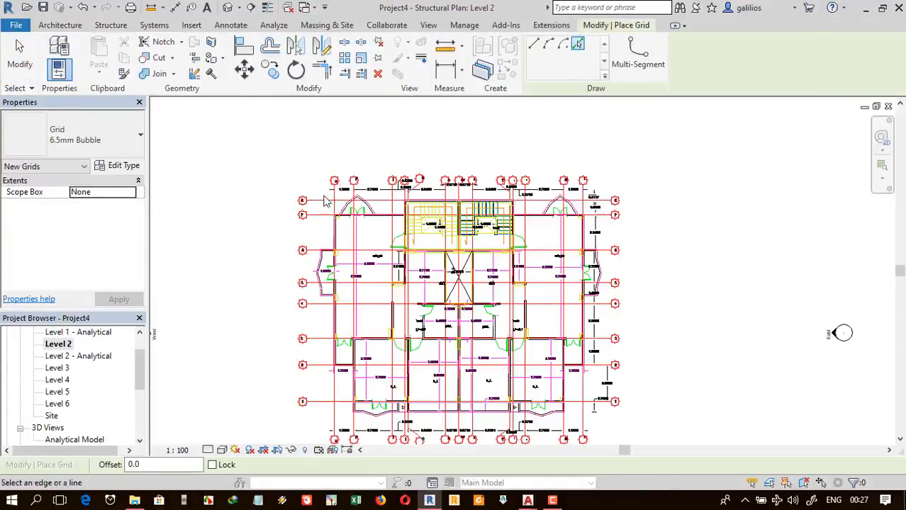
pyautogui.click(406, 196)
pyautogui.scroll(3, 415, 194)
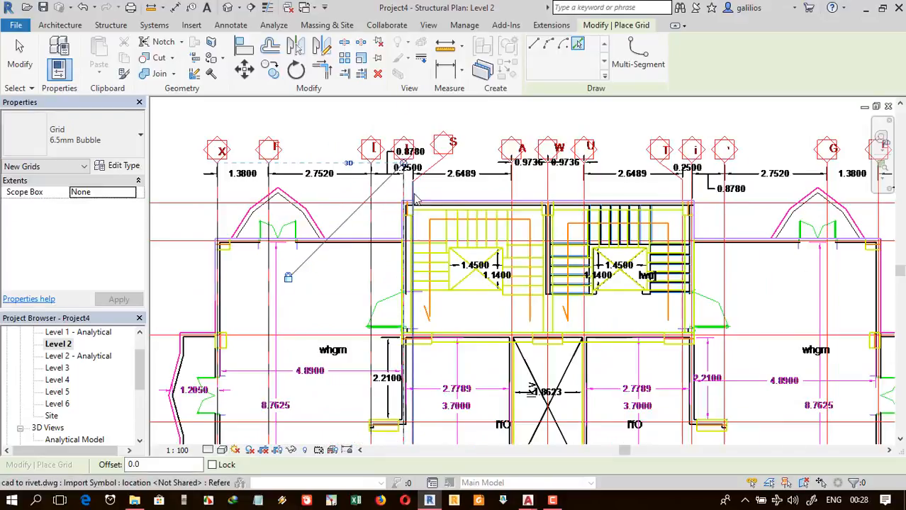
pyautogui.click(513, 186)
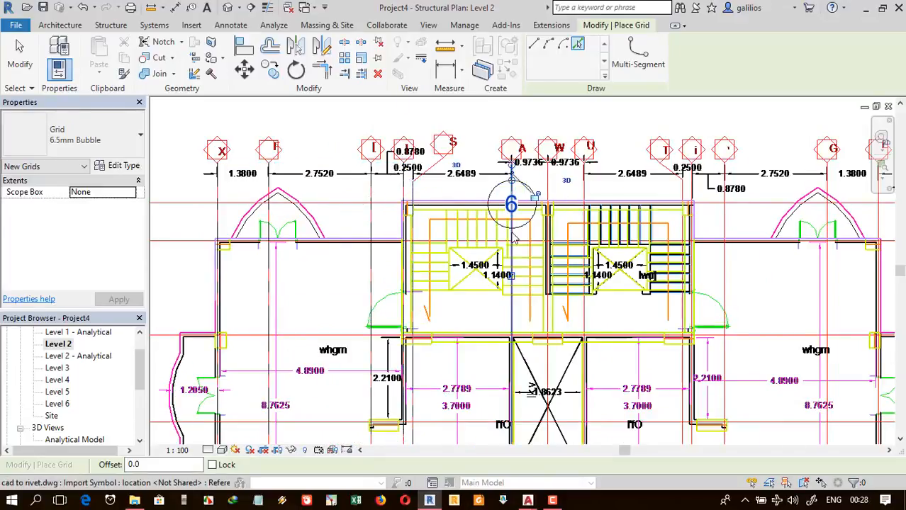
pyautogui.click(584, 206)
pyautogui.click(693, 204)
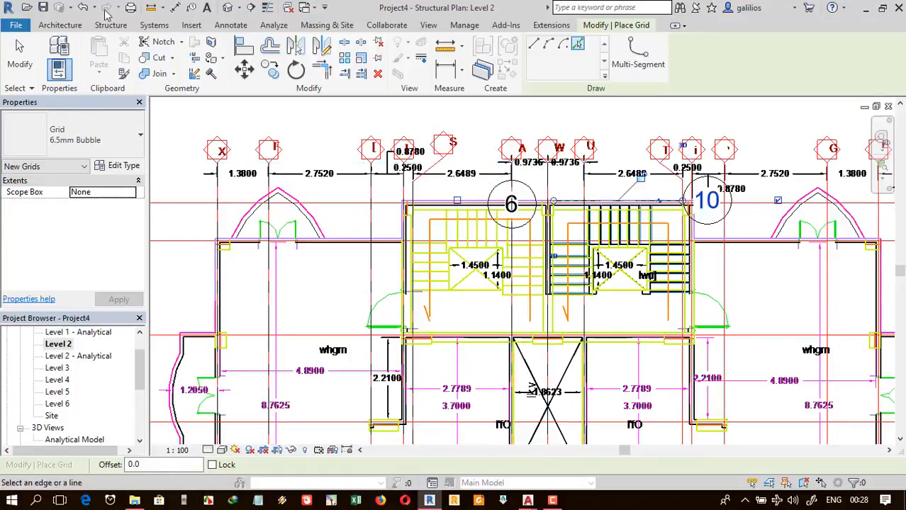
pyautogui.click(83, 7)
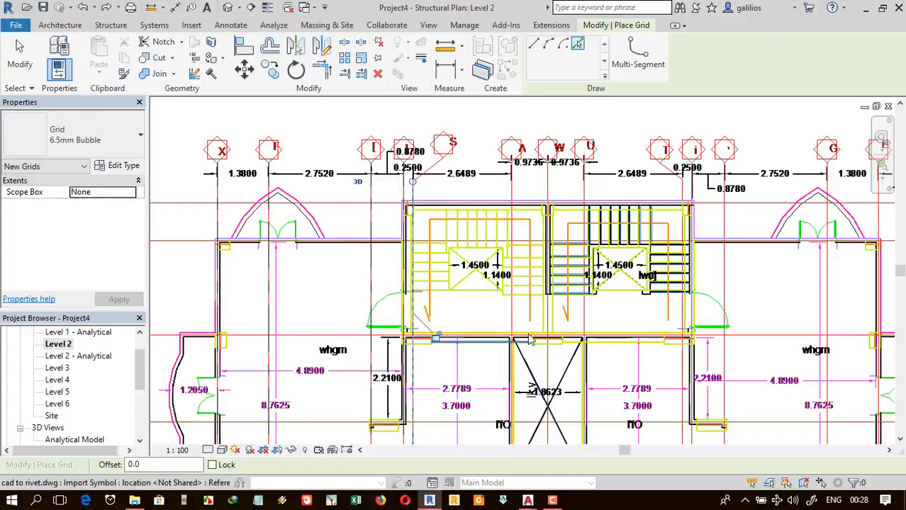
# - Place grids on the remaining vertical axis lines of the CAD drawing, from A through L, undoing any mispick
pyautogui.click(511, 290)
pyautogui.click(584, 187)
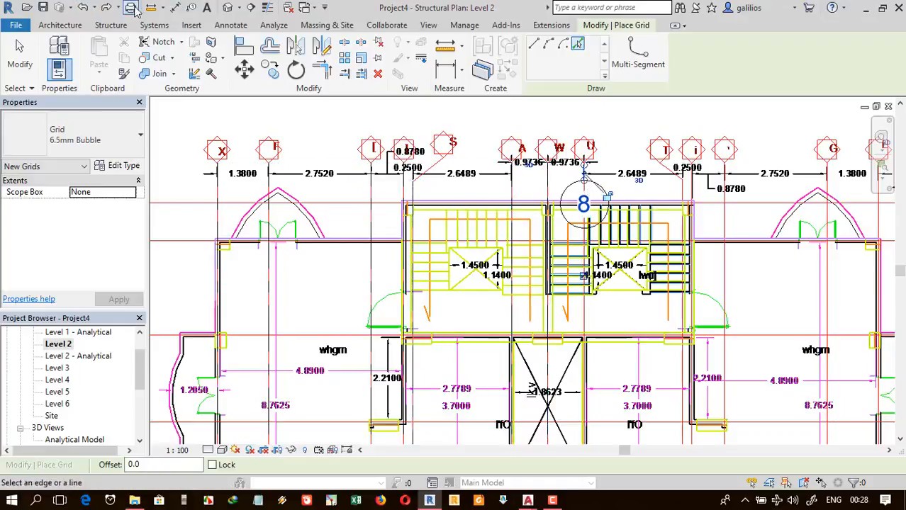
pyautogui.click(82, 7)
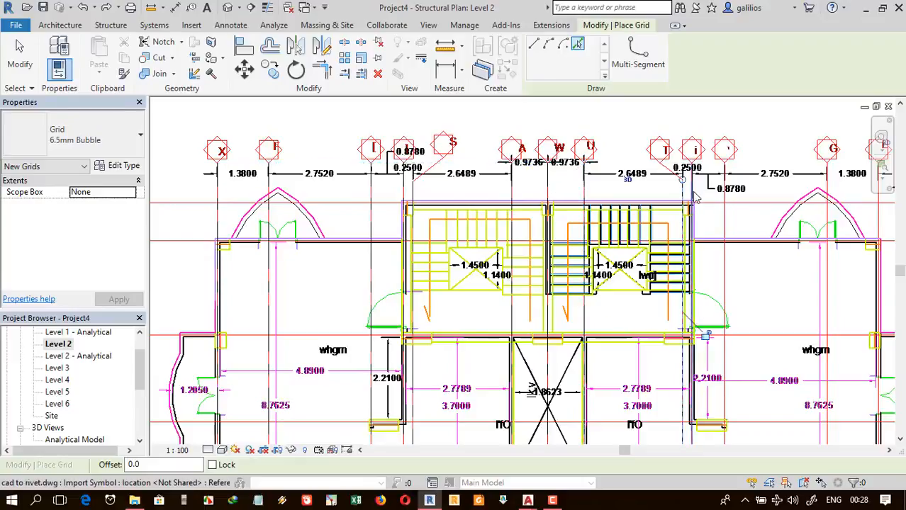
pyautogui.click(726, 196)
pyautogui.scroll(-6, 754, 199)
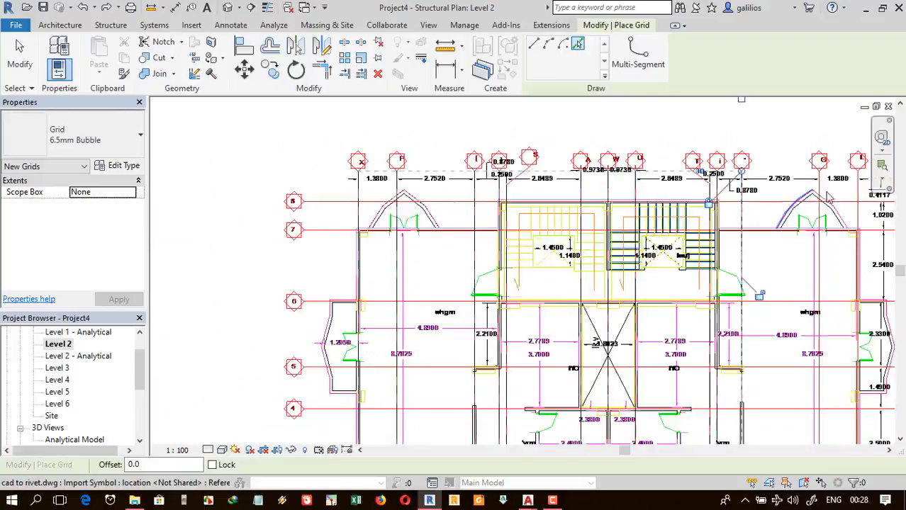
pyautogui.scroll(3, 772, 220)
pyautogui.scroll(4, 755, 185)
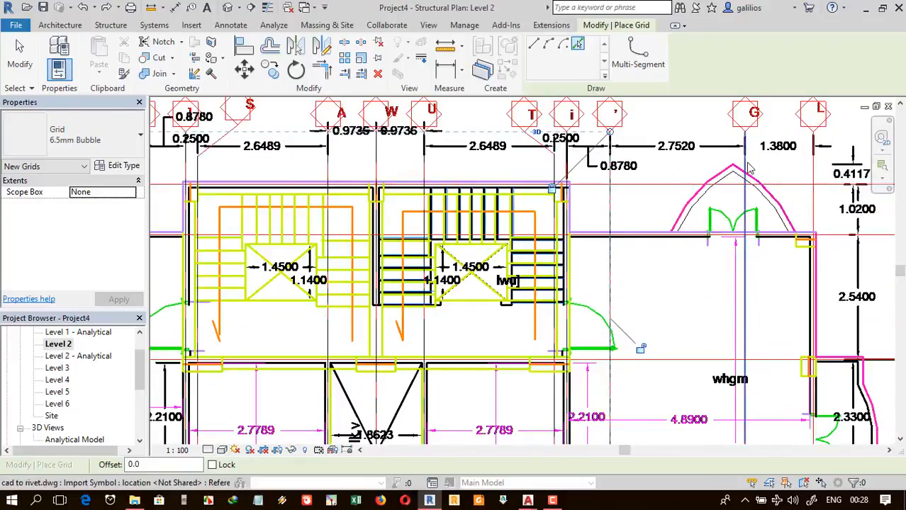
pyautogui.scroll(-4, 724, 175)
pyautogui.scroll(-2, 659, 220)
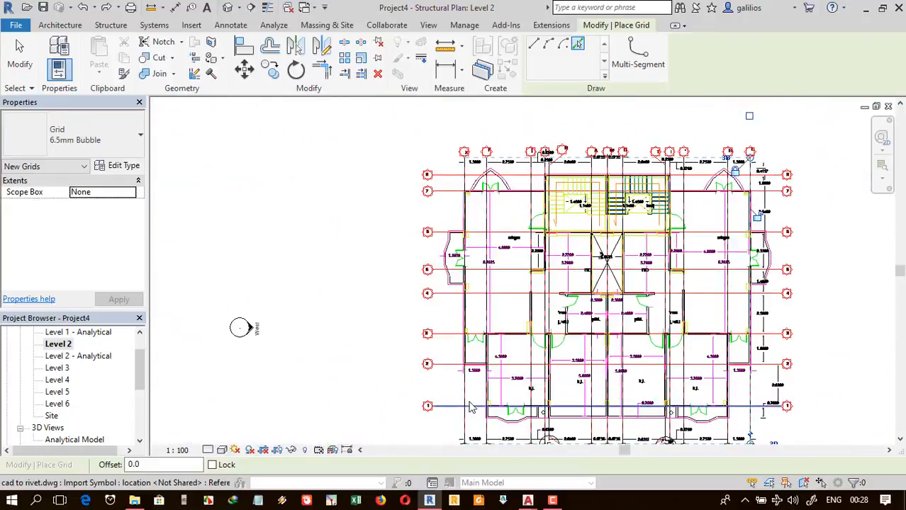
# - Place a grid on horizontal axis line 1 of the CAD drawing and label it A
pyautogui.scroll(4, 465, 402)
pyautogui.scroll(-4, 464, 360)
pyautogui.scroll(5, 683, 394)
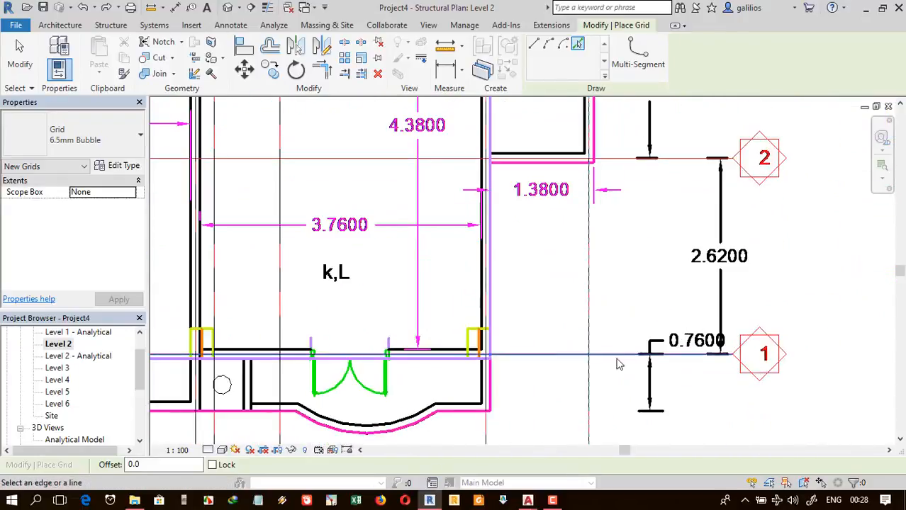
pyautogui.click(624, 356)
pyautogui.click(800, 347)
pyautogui.press('Return')
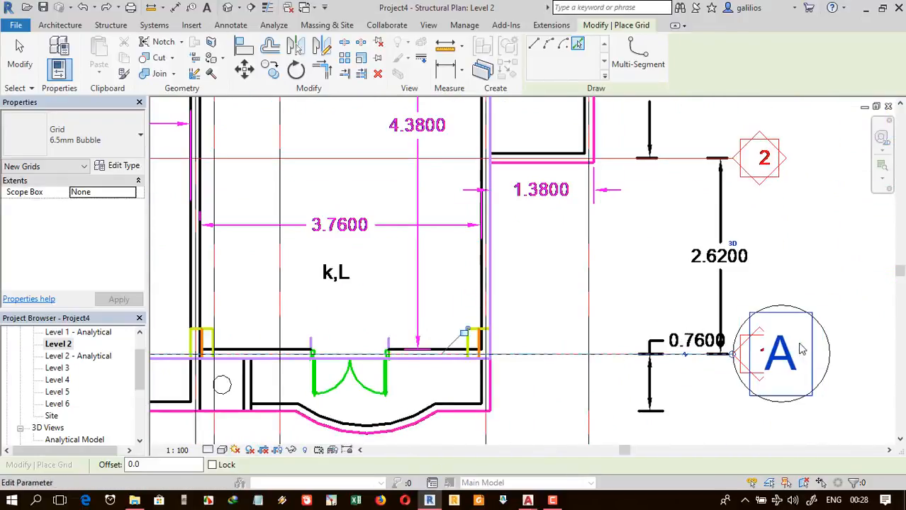
# - Place grids by picking the remaining horizontal axis lines of the CAD drawing, from 2 up through 8
pyautogui.click(682, 160)
pyautogui.scroll(-3, 681, 211)
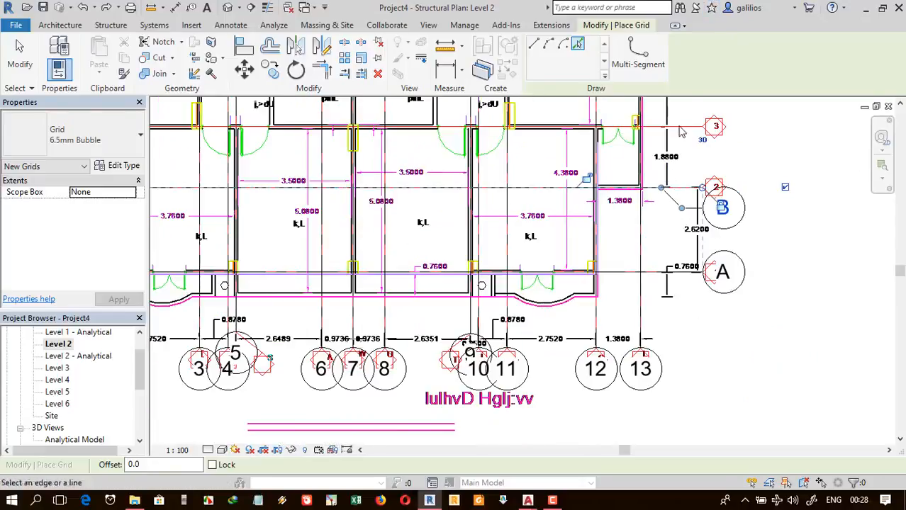
pyautogui.click(680, 128)
pyautogui.scroll(-3, 700, 185)
pyautogui.click(690, 137)
pyautogui.scroll(3, 698, 120)
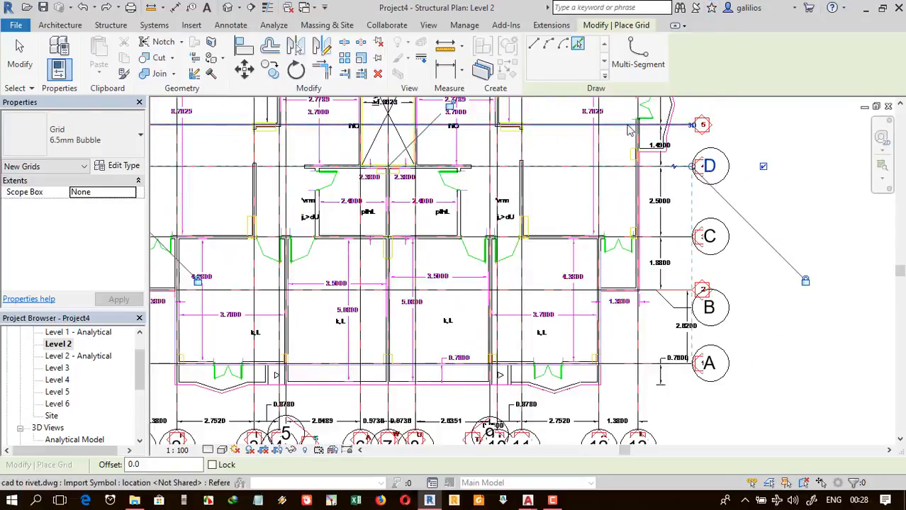
pyautogui.click(629, 125)
pyautogui.scroll(-1, 649, 160)
pyautogui.scroll(-2, 658, 172)
pyautogui.scroll(-2, 654, 121)
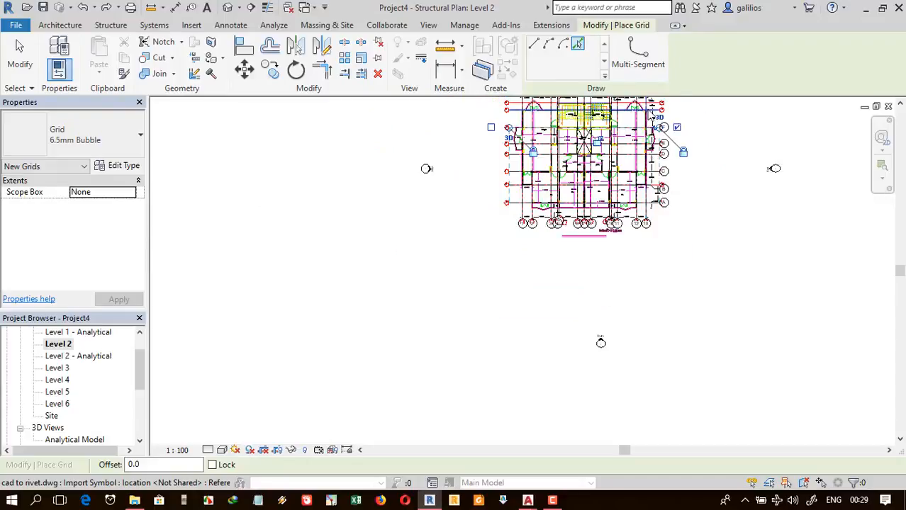
pyautogui.scroll(-1, 646, 113)
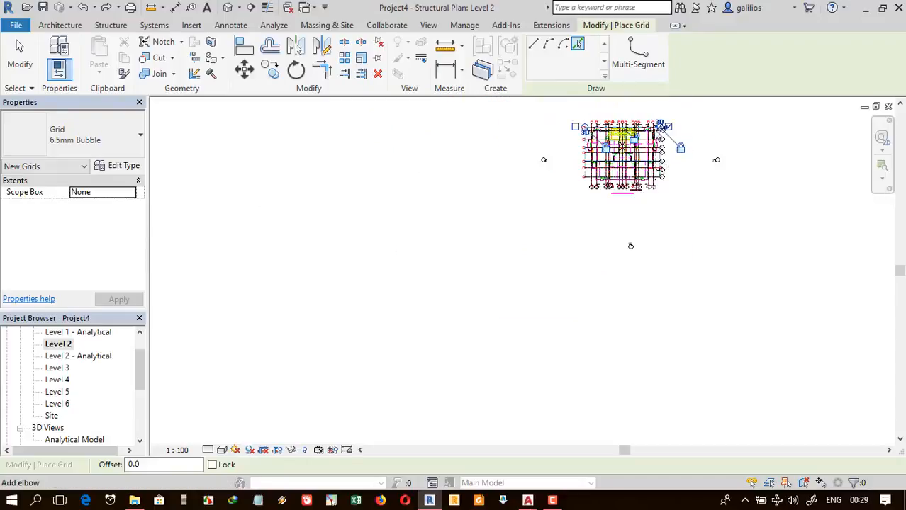
# - Measure the width and length of the CAD column outline on vertical axis X, between horizontal axes 4 and 5
pyautogui.scroll(3, 631, 244)
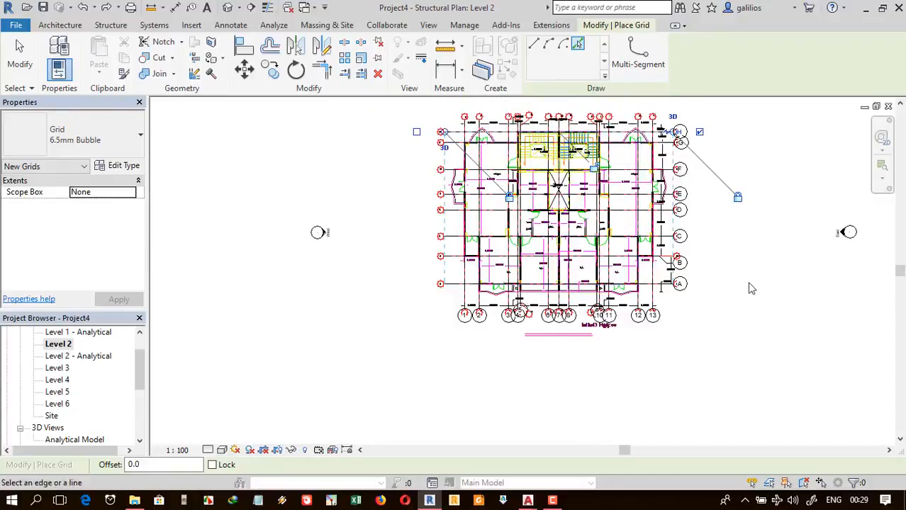
pyautogui.scroll(2, 752, 289)
pyautogui.scroll(-1, 591, 262)
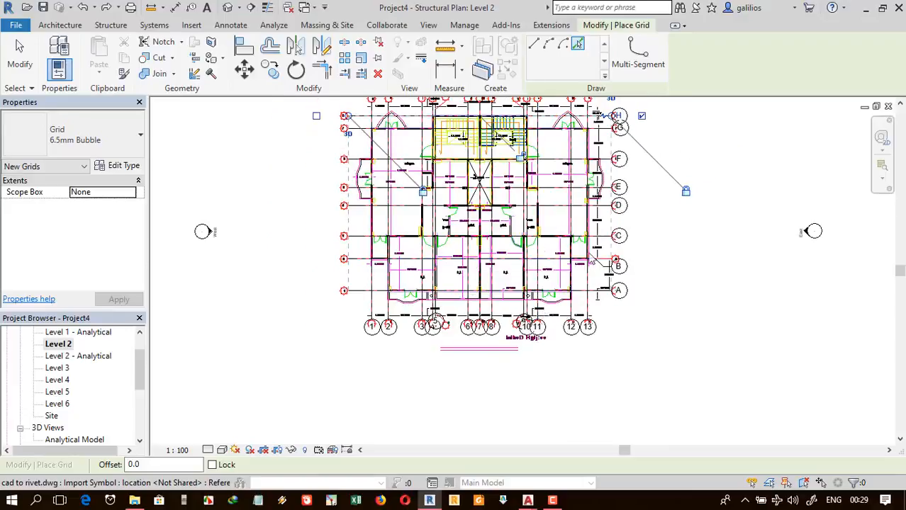
pyautogui.scroll(6, 403, 155)
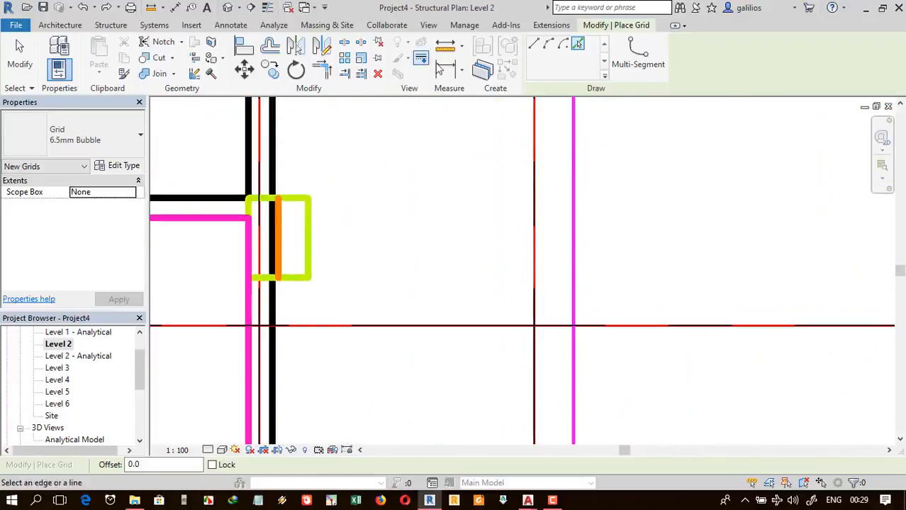
pyautogui.click(444, 47)
pyautogui.click(249, 199)
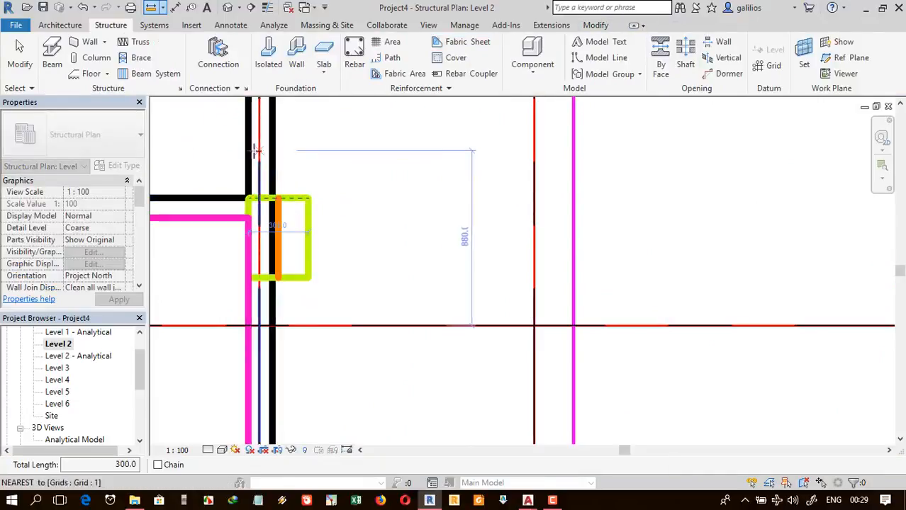
pyautogui.scroll(5, 278, 234)
pyautogui.scroll(-2, 289, 218)
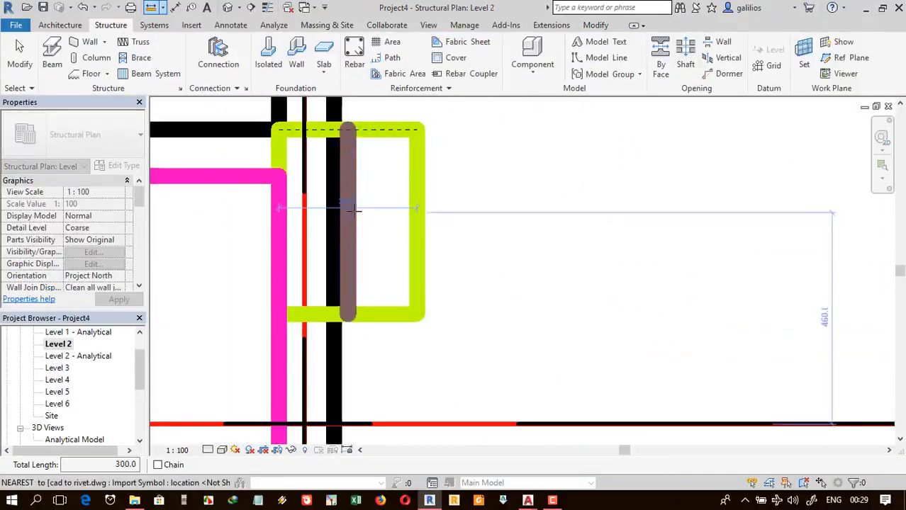
pyautogui.click(423, 319)
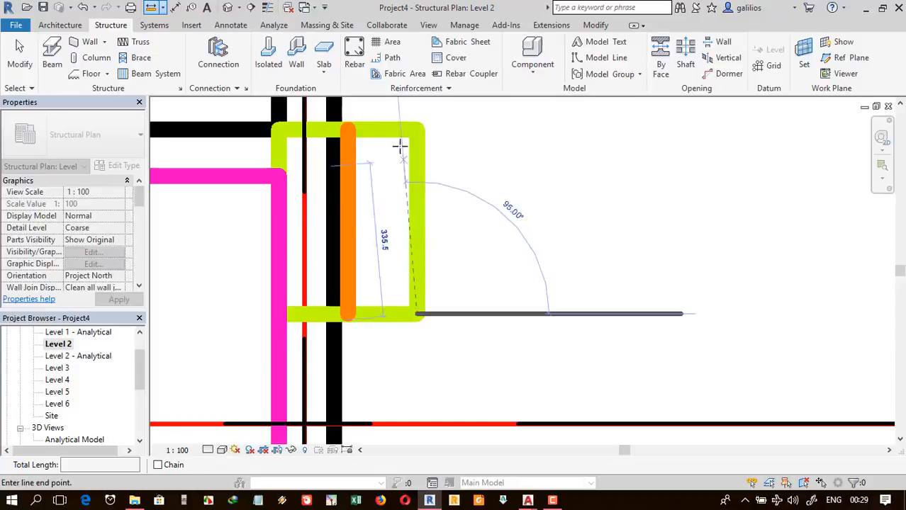
pyautogui.click(419, 131)
pyautogui.scroll(-3, 505, 184)
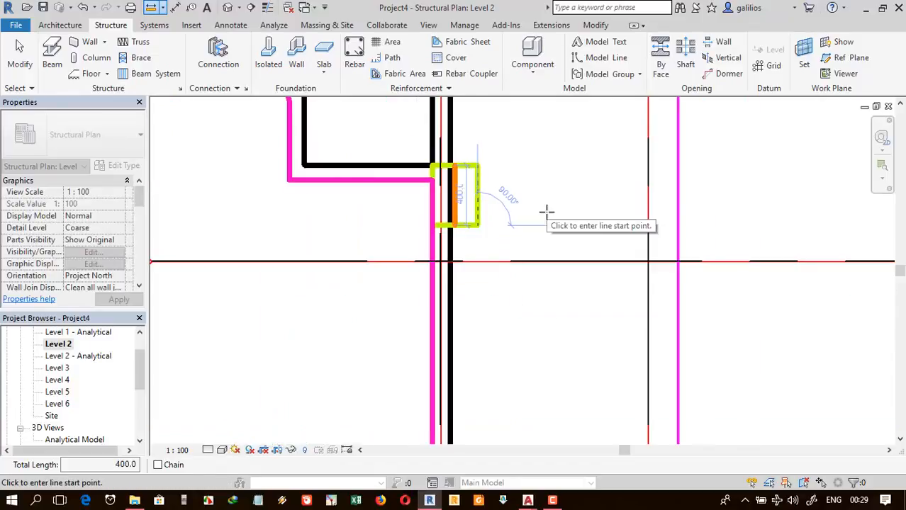
# - Measure the length and width of the CAD column outline where horizontal axis 5 meets grid 3
pyautogui.scroll(-5, 556, 211)
pyautogui.scroll(4, 712, 156)
pyautogui.scroll(-2, 687, 200)
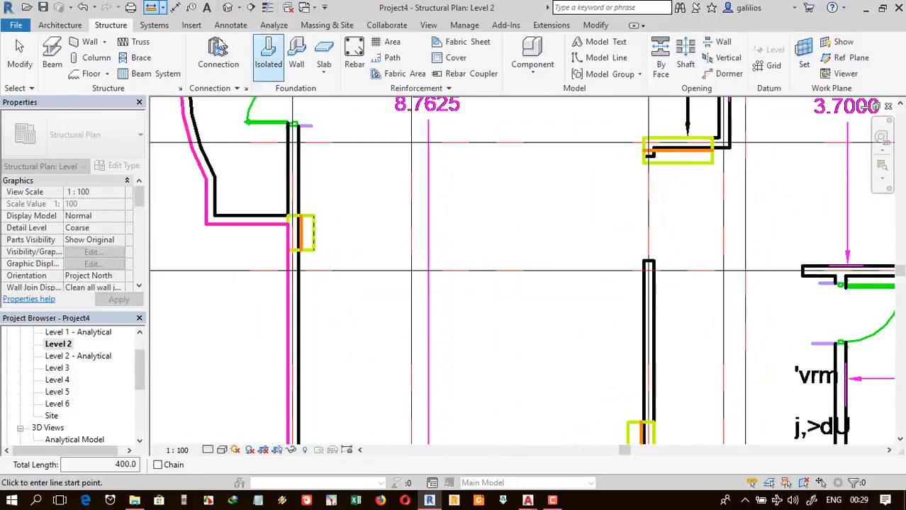
pyautogui.click(151, 7)
pyautogui.click(713, 163)
pyautogui.click(643, 162)
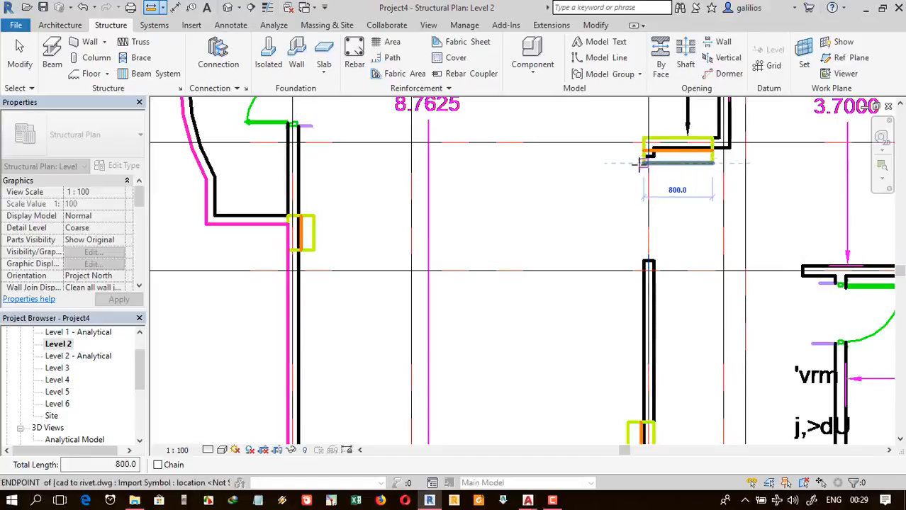
pyautogui.scroll(1, 644, 162)
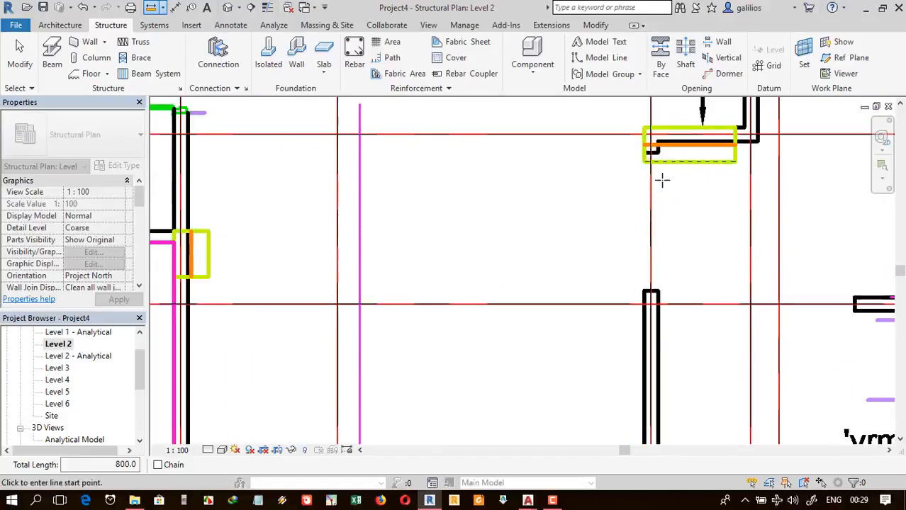
pyautogui.click(644, 127)
pyautogui.click(645, 162)
pyautogui.scroll(-6, 481, 308)
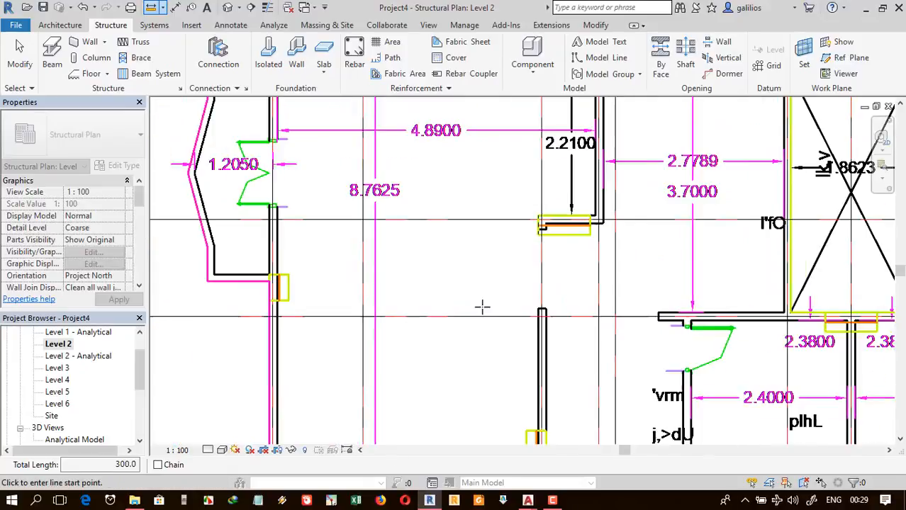
# - Start placing structural columns and duplicate the Concrete-Rectangular-Column 300 x 450mm type as C 300 with h set to 400
pyautogui.click(94, 58)
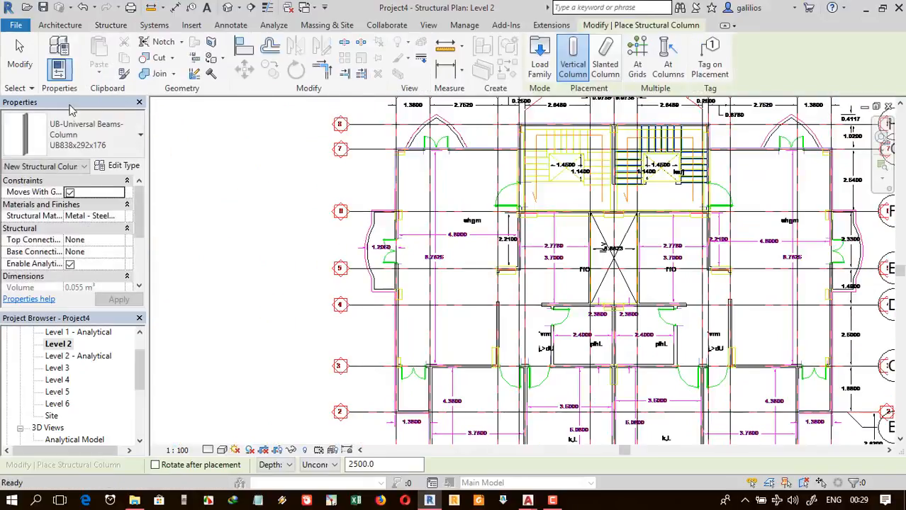
pyautogui.click(120, 165)
pyautogui.click(399, 94)
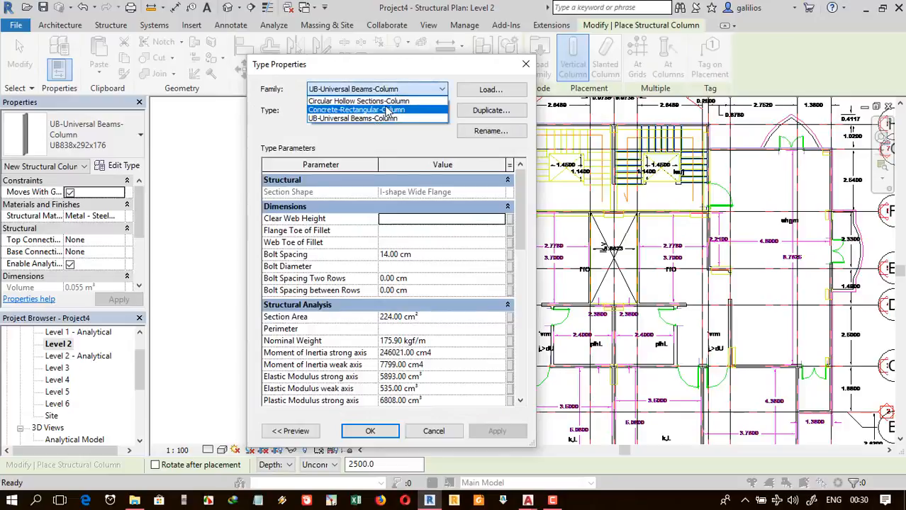
pyautogui.click(369, 99)
pyautogui.click(482, 110)
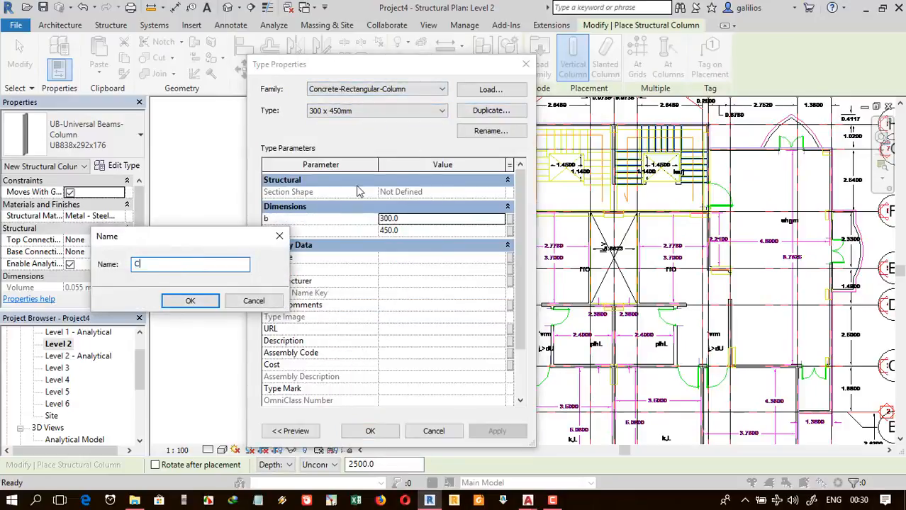
pyautogui.press('Return')
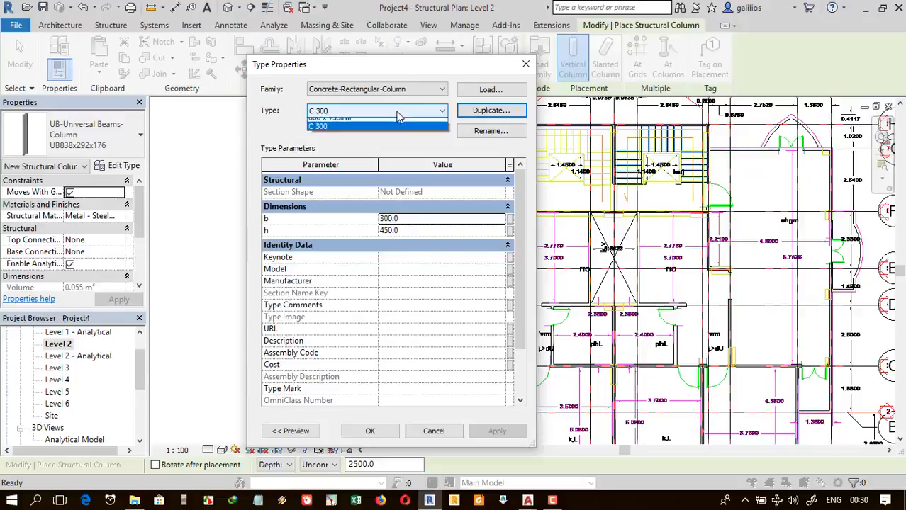
pyautogui.click(340, 145)
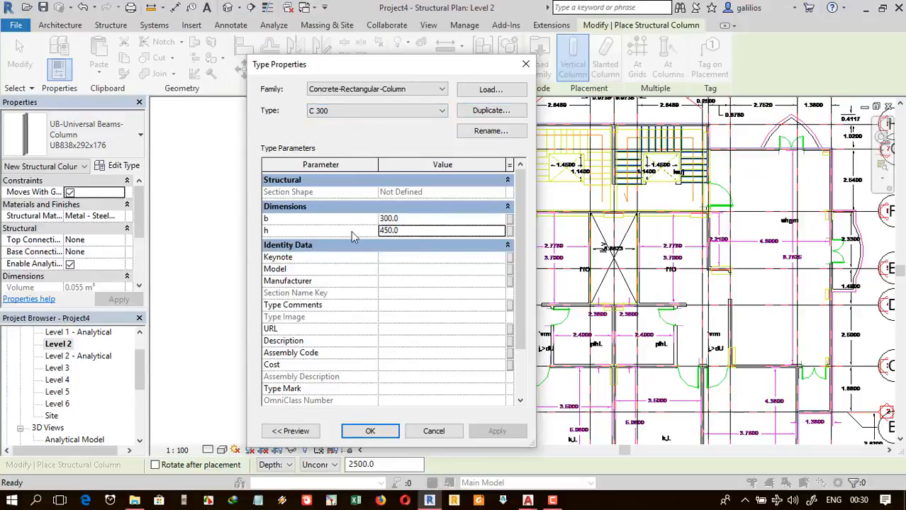
pyautogui.write('400')
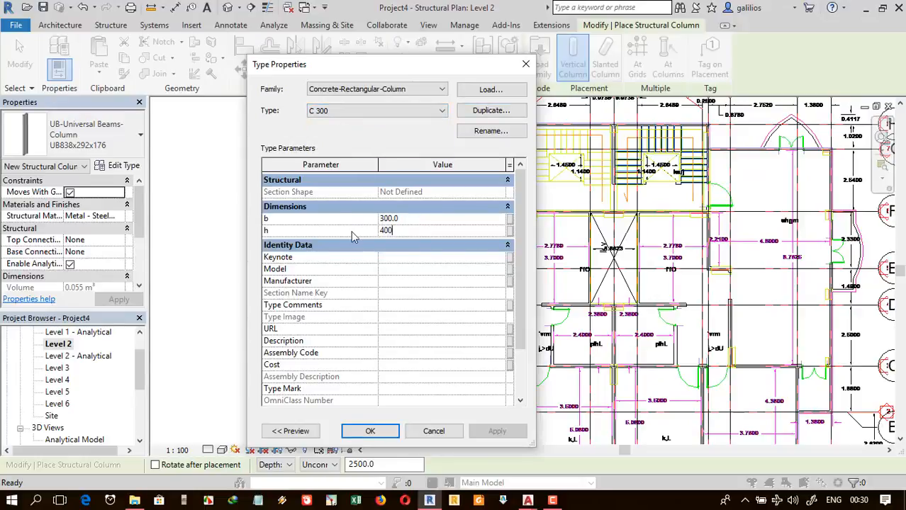
pyautogui.click(393, 432)
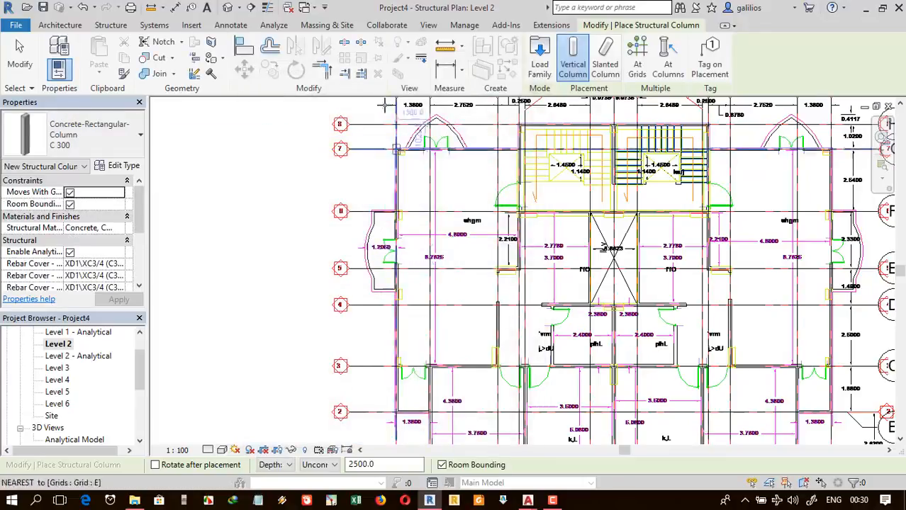
pyautogui.scroll(4, 383, 134)
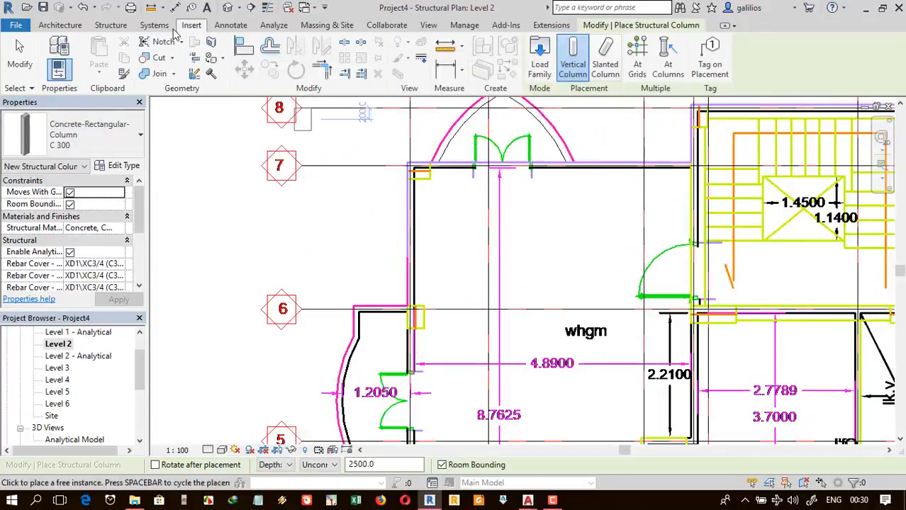
# - Undo the creation of the C 300 column type
pyautogui.click(85, 9)
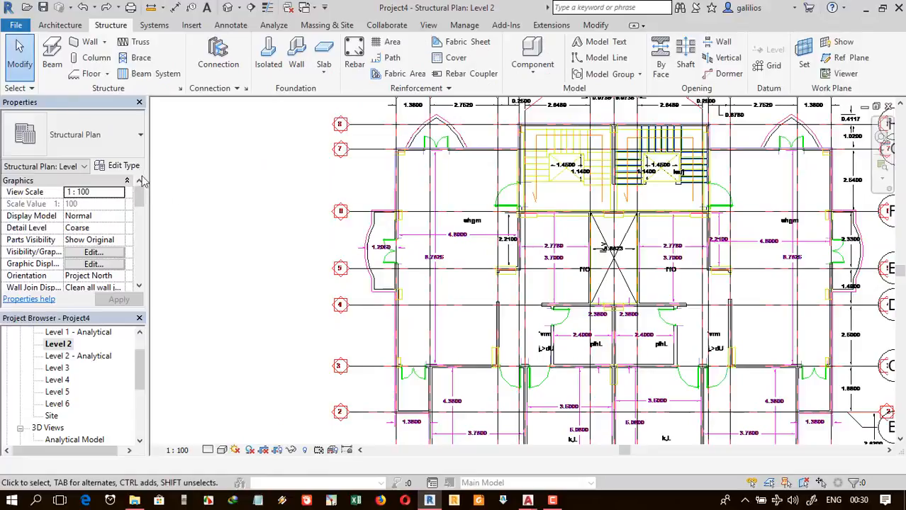
pyautogui.click(123, 171)
pyautogui.click(524, 61)
pyautogui.scroll(-3, 548, 238)
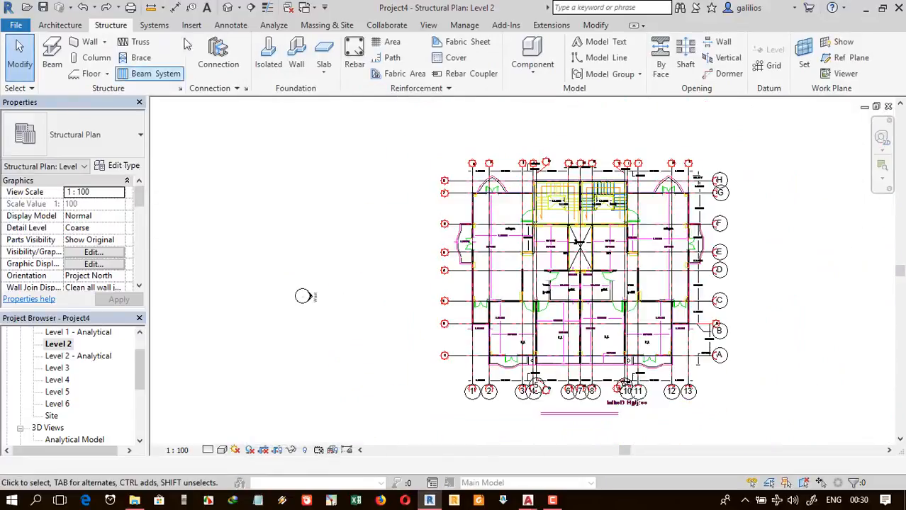
# - Start a structural column and duplicate the Concrete-Rectangular-Column 300 x 450mm type as C300*400, with h set to 400
pyautogui.click(79, 60)
pyautogui.click(120, 166)
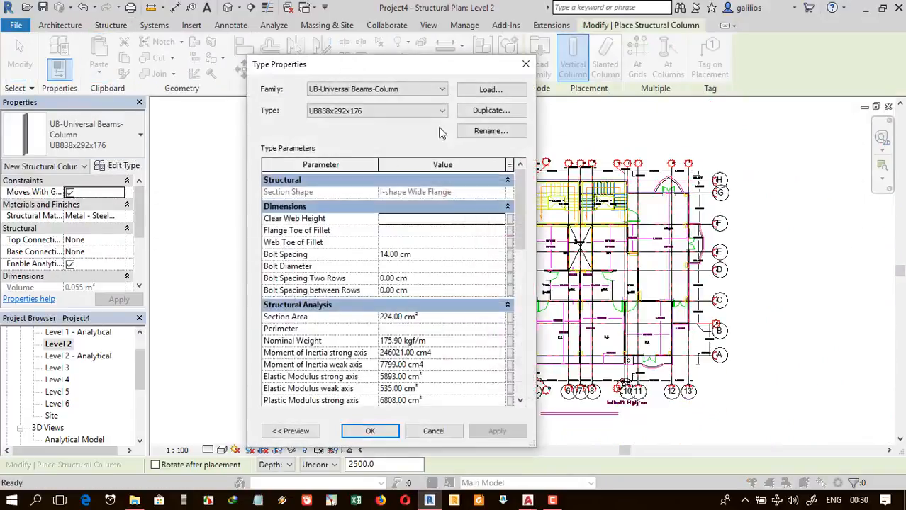
pyautogui.click(441, 89)
pyautogui.click(366, 101)
pyautogui.click(490, 111)
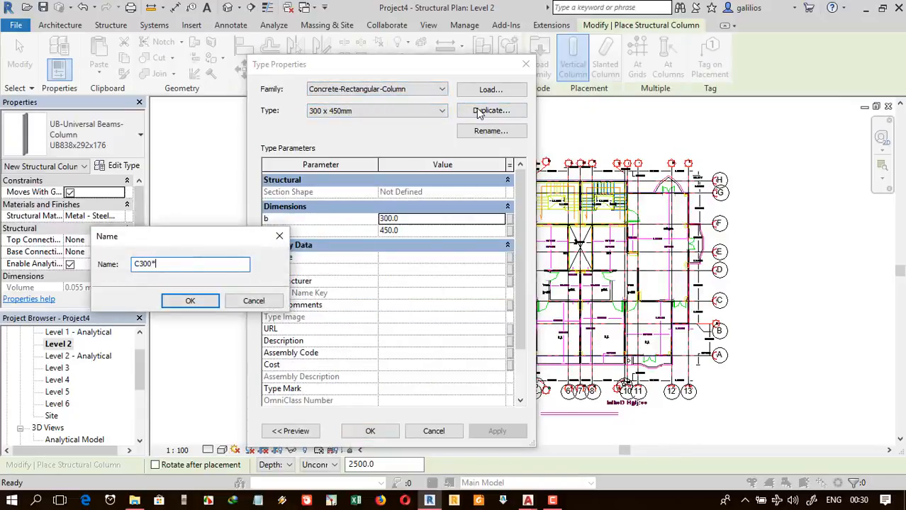
pyautogui.press('Return')
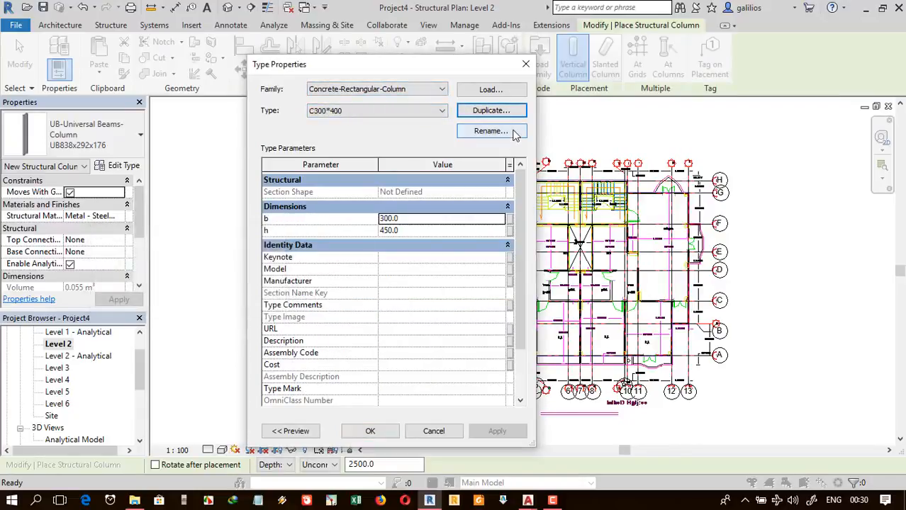
pyautogui.doubleClick(402, 230)
pyautogui.write('400')
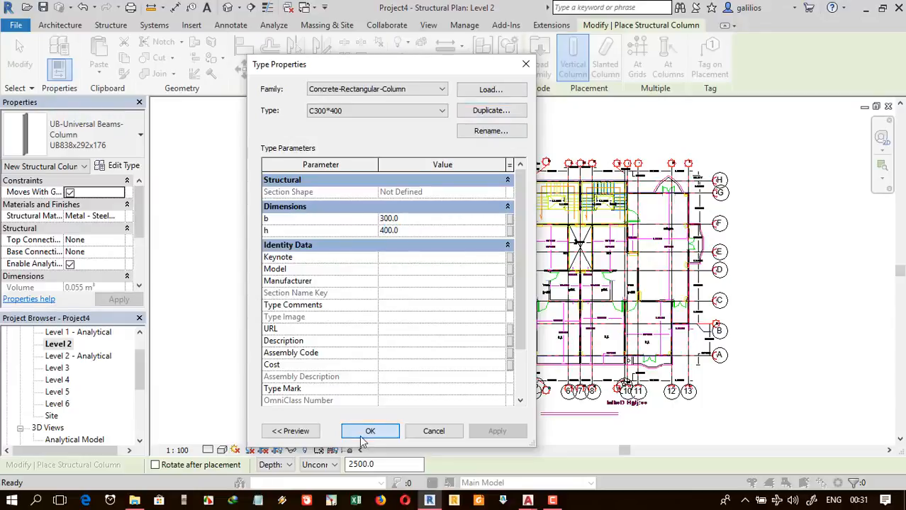
pyautogui.click(366, 430)
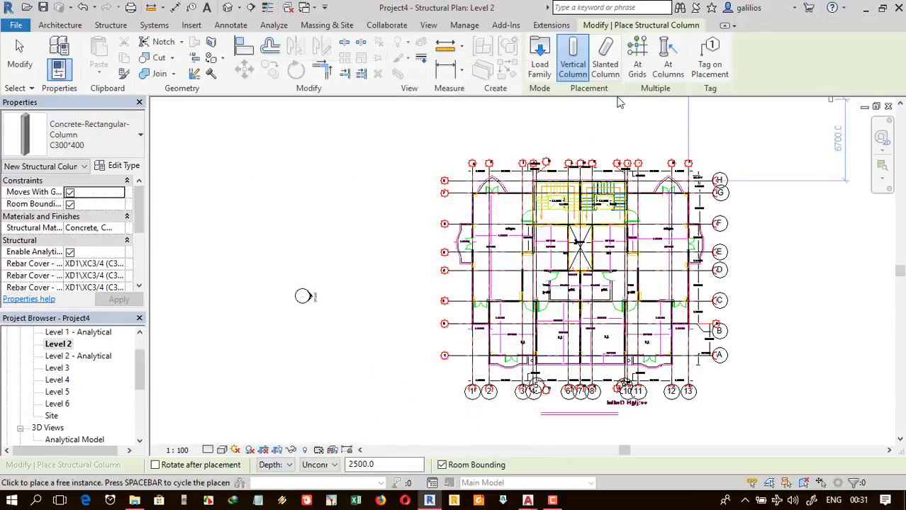
# - Place C300*400 columns on the plan outlines along grids G and H, at G-1, H-4, H-7, H-10 and G-13
pyautogui.scroll(6, 460, 181)
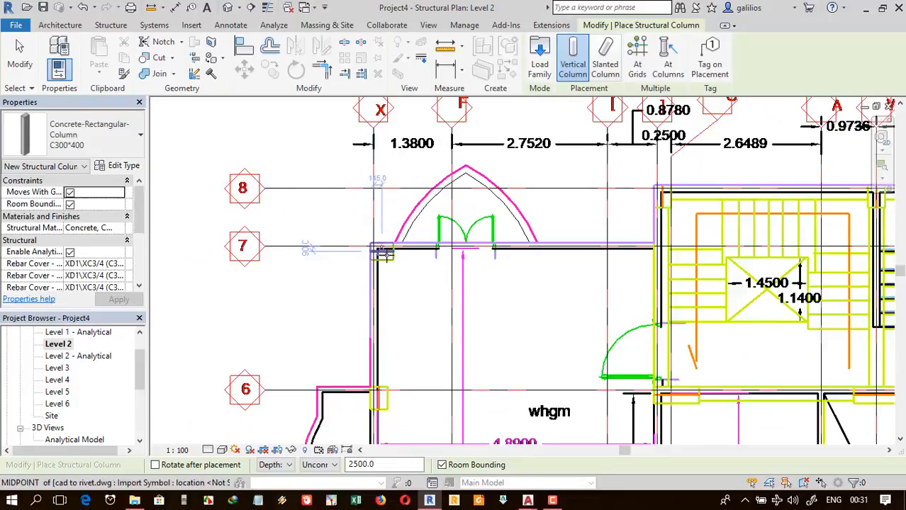
pyautogui.scroll(-3, 426, 184)
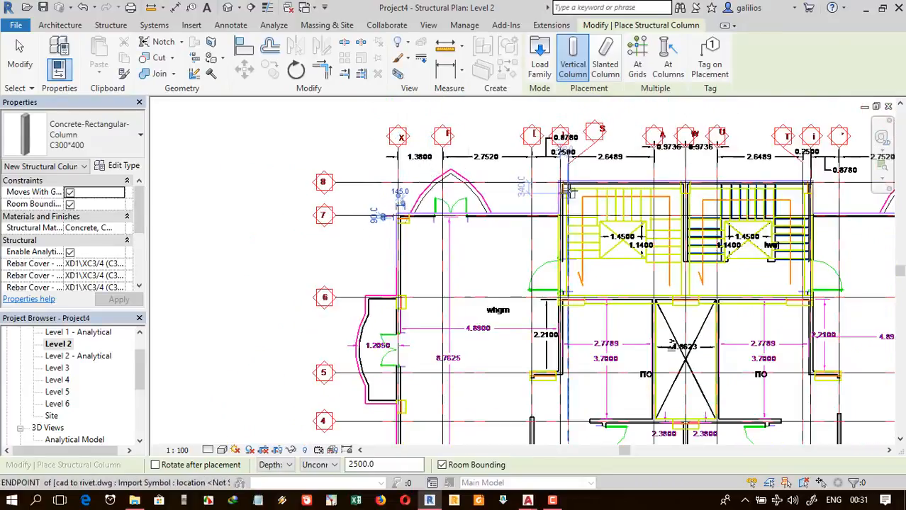
pyautogui.scroll(5, 497, 146)
pyautogui.scroll(-5, 468, 160)
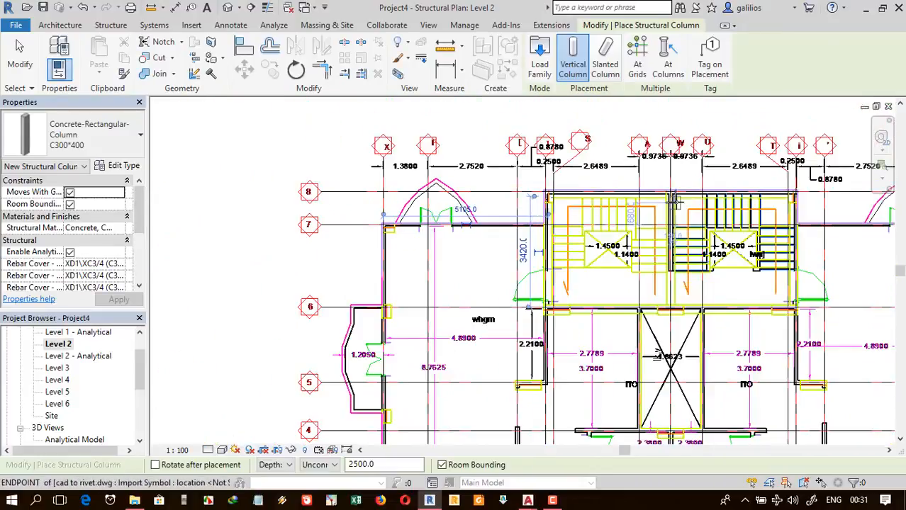
pyautogui.scroll(5, 676, 202)
pyautogui.scroll(-6, 673, 191)
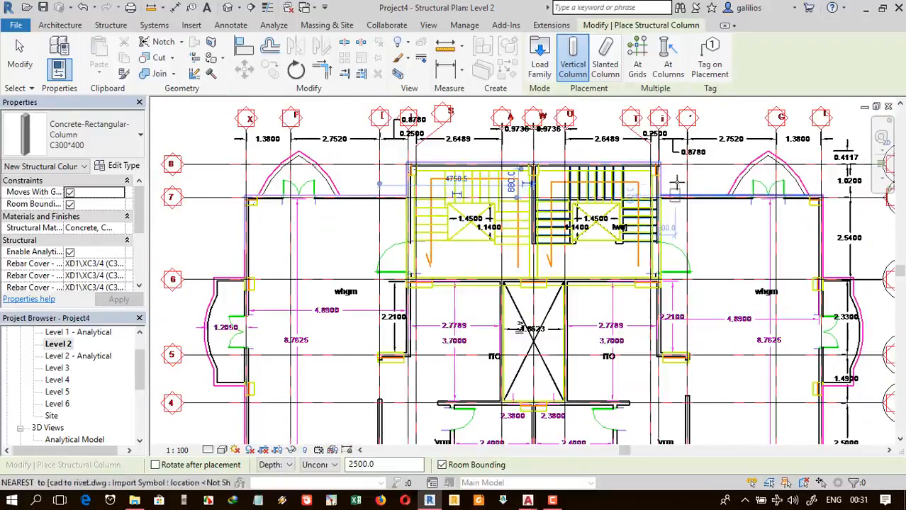
pyautogui.scroll(5, 676, 183)
pyautogui.scroll(-6, 737, 181)
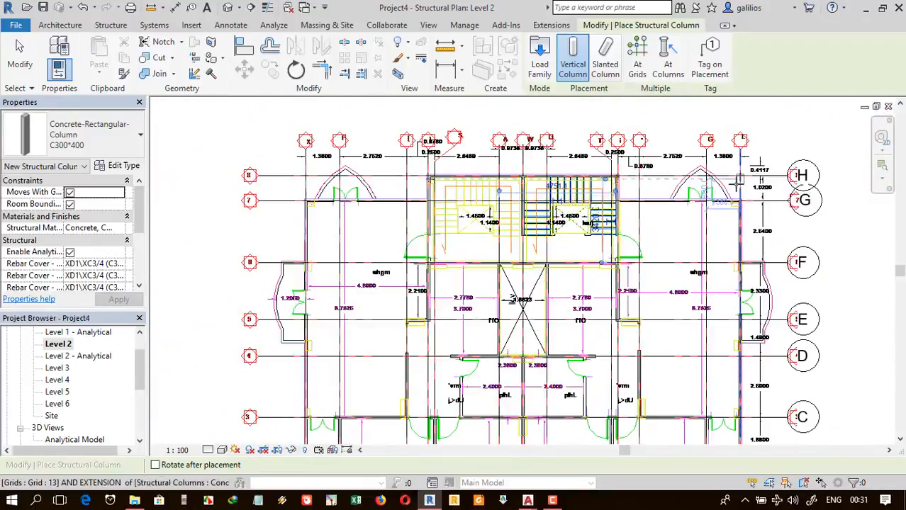
pyautogui.scroll(4, 737, 180)
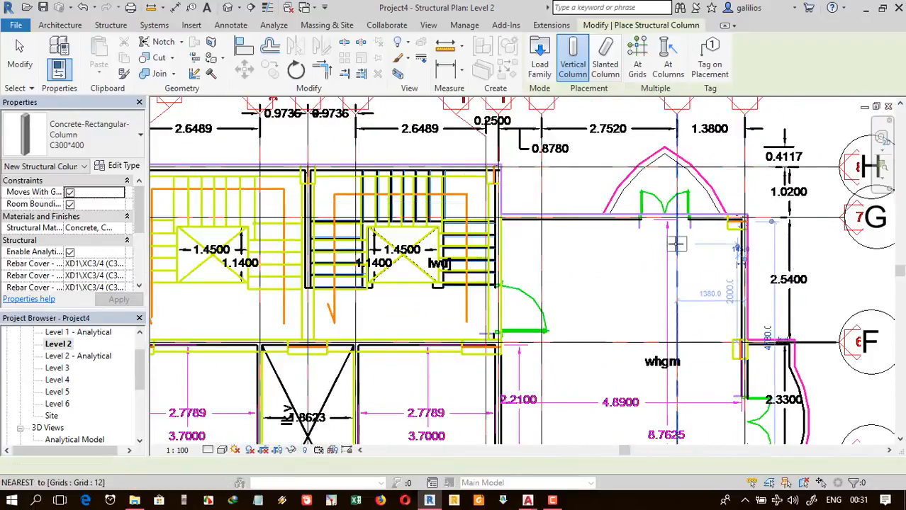
# - Place C300*400 columns on the plan outlines along grid F at grids 1 and 13
pyautogui.scroll(-5, 676, 243)
pyautogui.scroll(6, 465, 299)
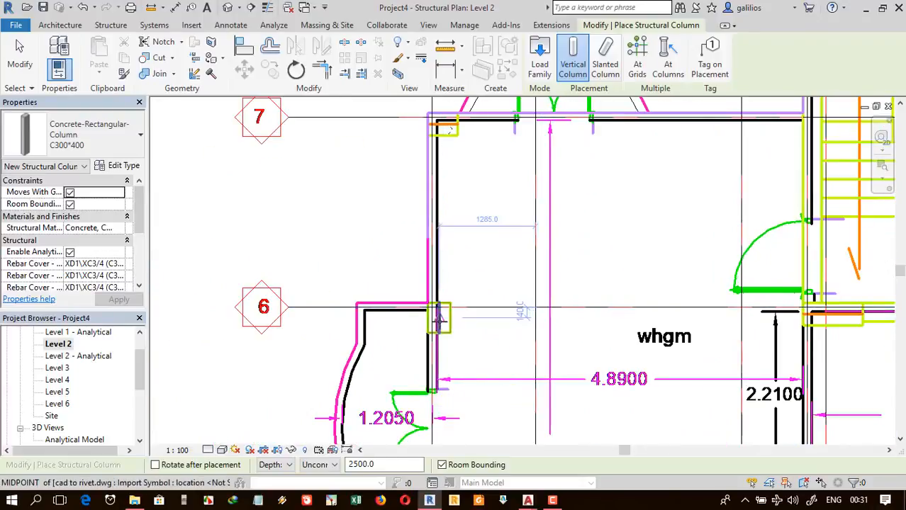
pyautogui.scroll(-6, 634, 285)
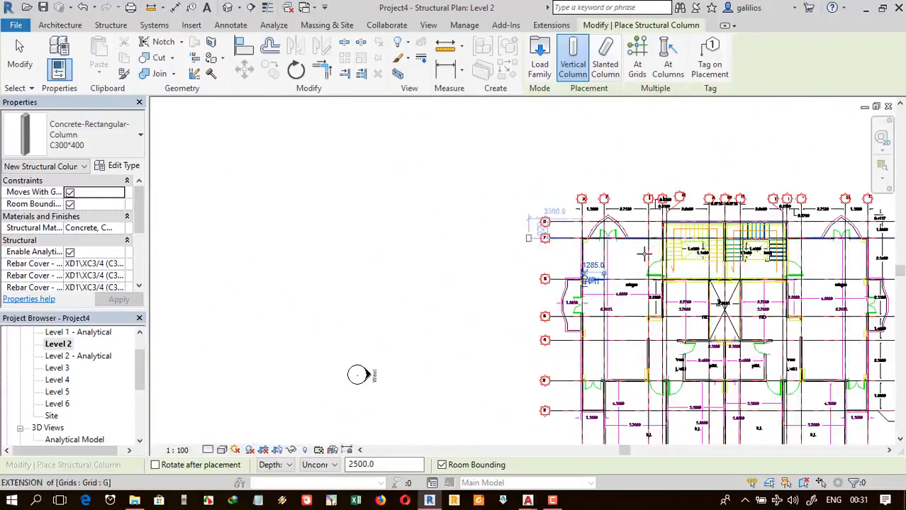
pyautogui.scroll(5, 820, 292)
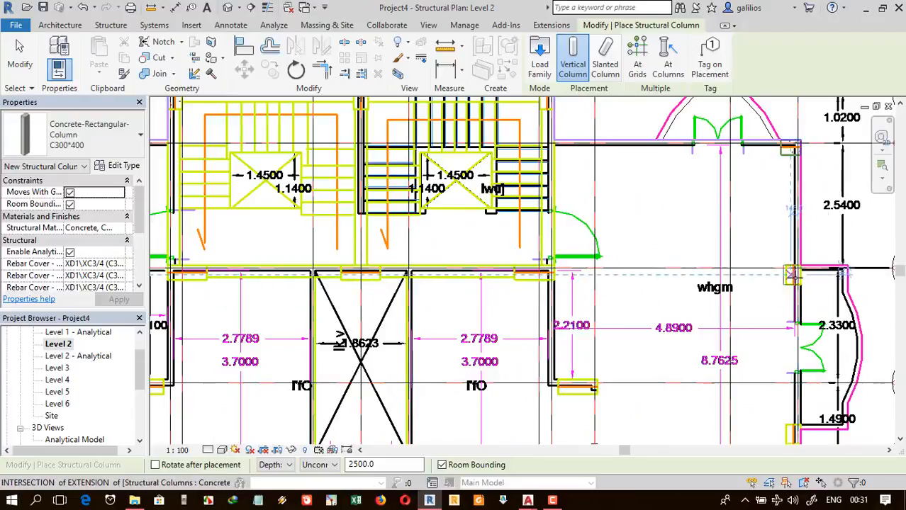
pyautogui.scroll(2, 798, 282)
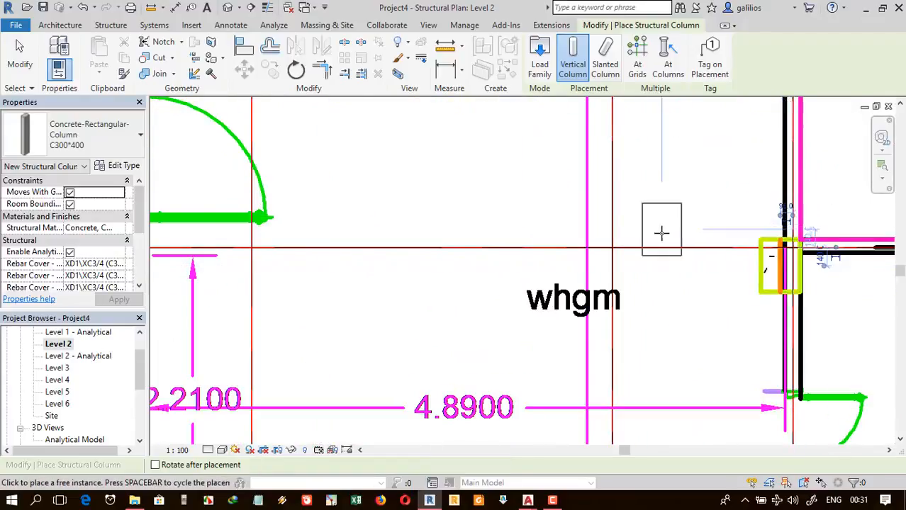
# - Place C300*400 columns on the outlines between grids D and E, at grids 1 and 13
pyautogui.scroll(-5, 780, 264)
pyautogui.scroll(3, 243, 323)
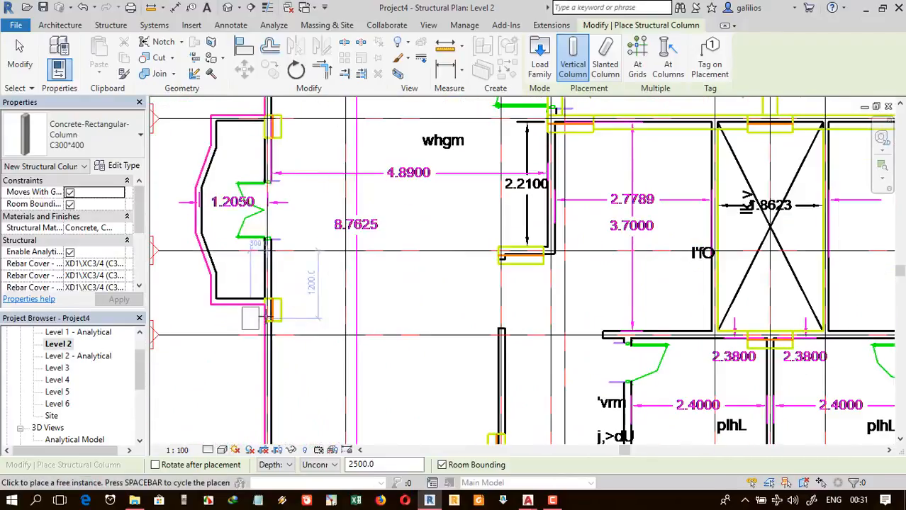
pyautogui.click(275, 311)
pyautogui.scroll(-3, 546, 316)
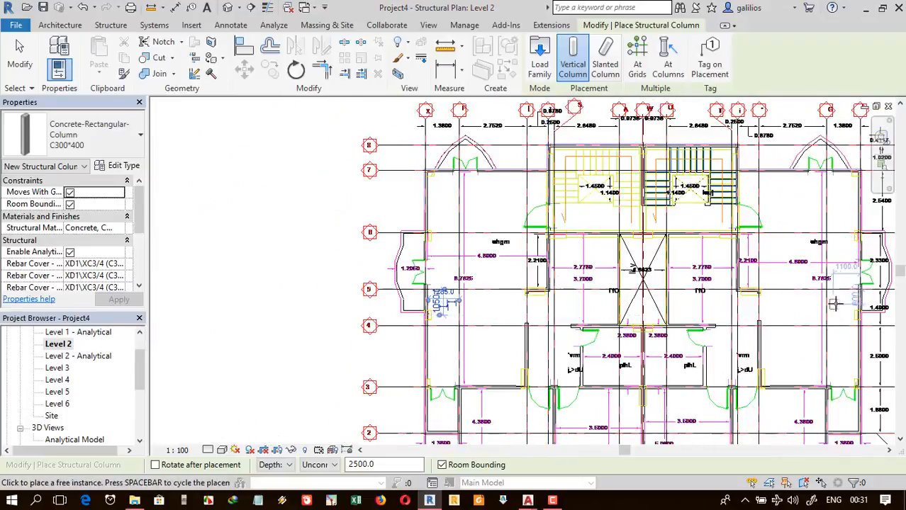
pyautogui.scroll(2, 836, 305)
pyautogui.scroll(3, 876, 319)
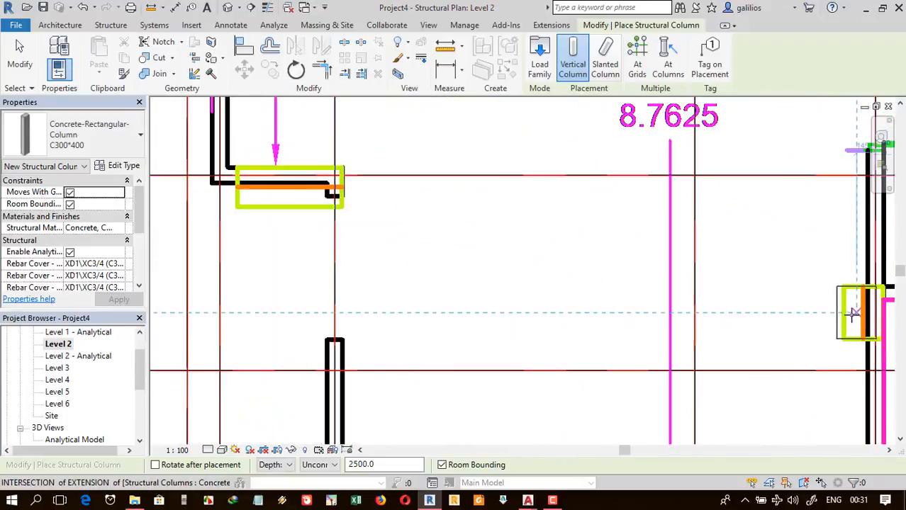
pyautogui.click(864, 311)
pyautogui.scroll(-5, 712, 237)
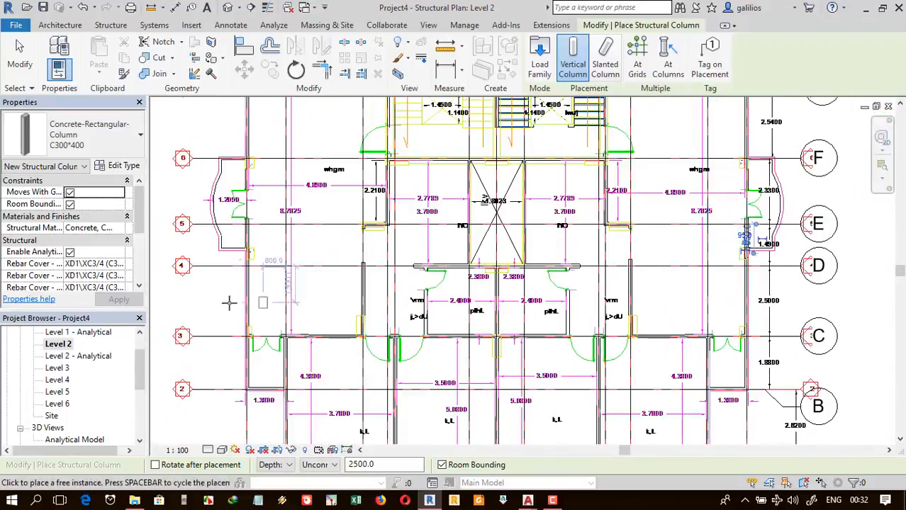
# - Place C300*400 columns on the outlines along grid C at grids 1 and 13
pyautogui.scroll(3, 228, 338)
pyautogui.click(276, 325)
pyautogui.scroll(-3, 356, 298)
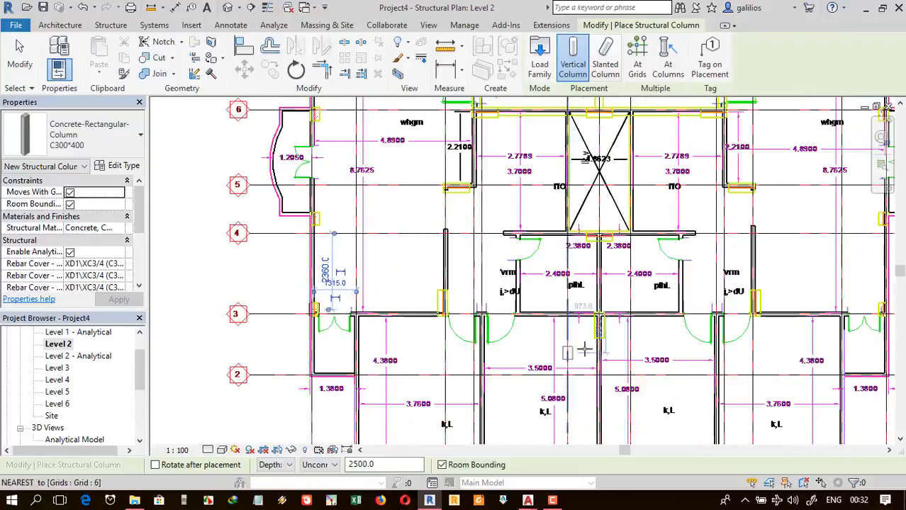
pyautogui.scroll(-1, 786, 301)
pyautogui.scroll(5, 833, 312)
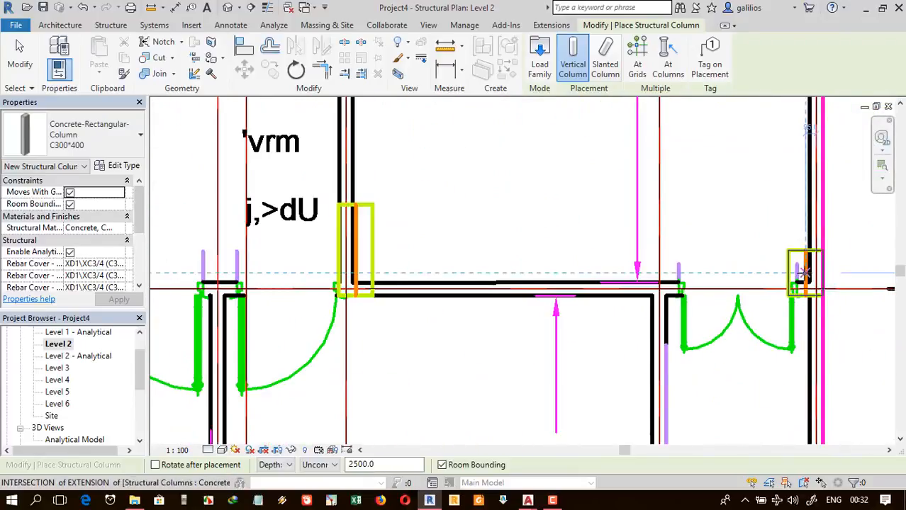
pyautogui.click(806, 271)
# - Place C300*400 columns on the grid A outlines at grid 2 and at the closely spaced grids 4 and 5
pyautogui.scroll(-2, 615, 245)
pyautogui.scroll(-3, 614, 244)
pyautogui.scroll(5, 348, 323)
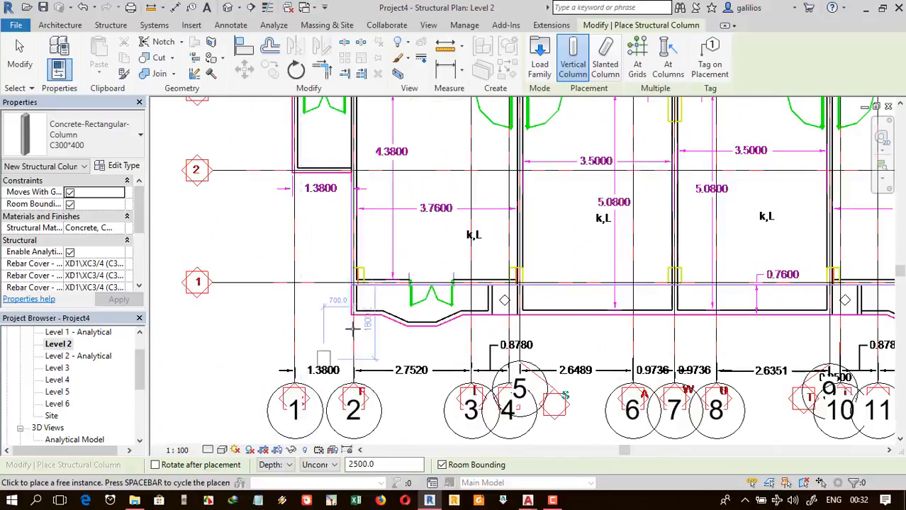
pyautogui.scroll(5, 359, 279)
pyautogui.click(356, 270)
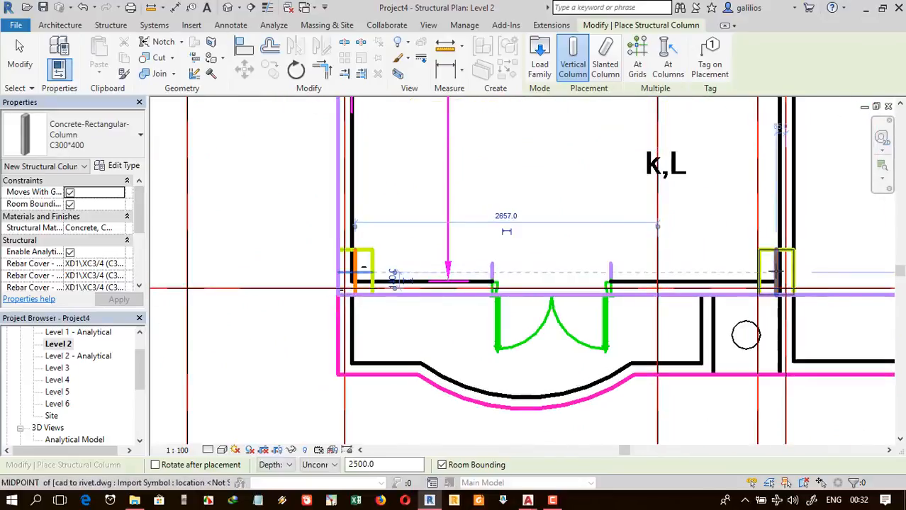
pyautogui.click(778, 272)
# - Place C300*400 columns on the remaining grid A outlines at grid 7, beside grids 9 and 10, and at grid 12
pyautogui.scroll(-4, 551, 239)
pyautogui.scroll(-3, 540, 246)
pyautogui.scroll(7, 752, 251)
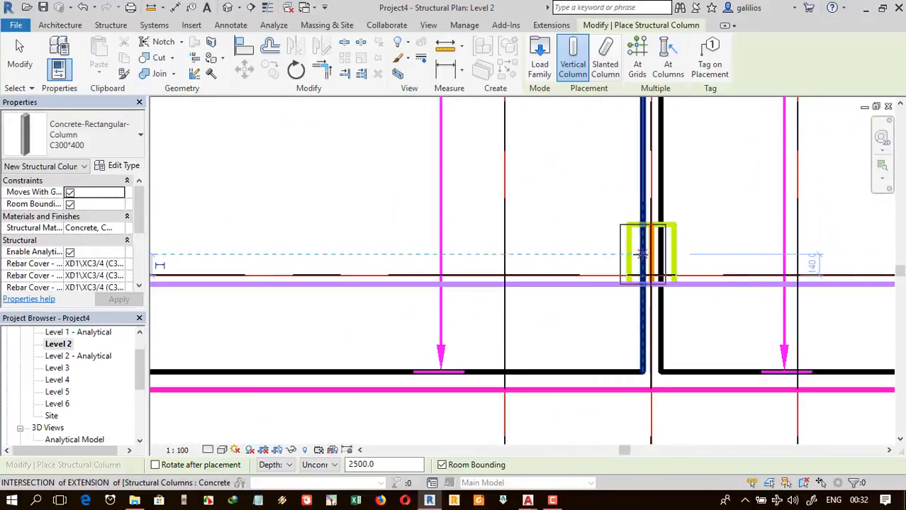
pyautogui.click(651, 252)
pyautogui.scroll(-4, 647, 253)
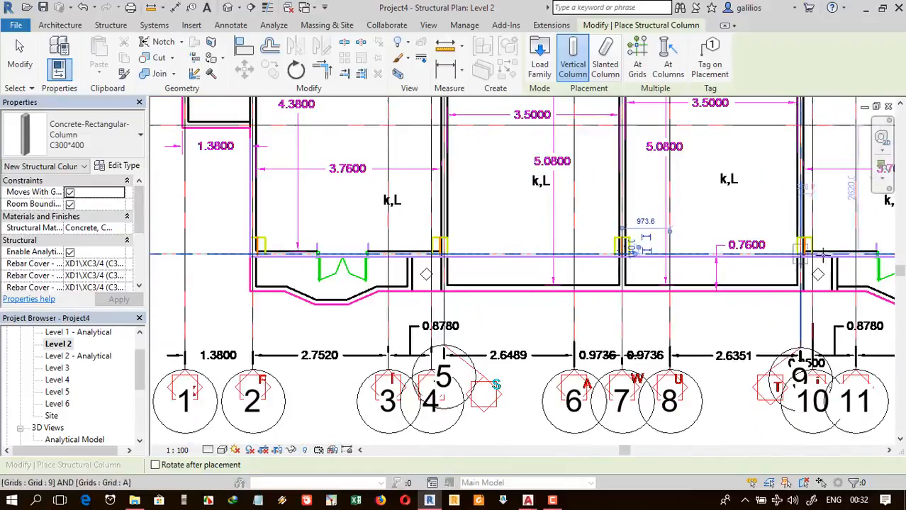
pyautogui.scroll(4, 802, 246)
pyautogui.scroll(-3, 588, 188)
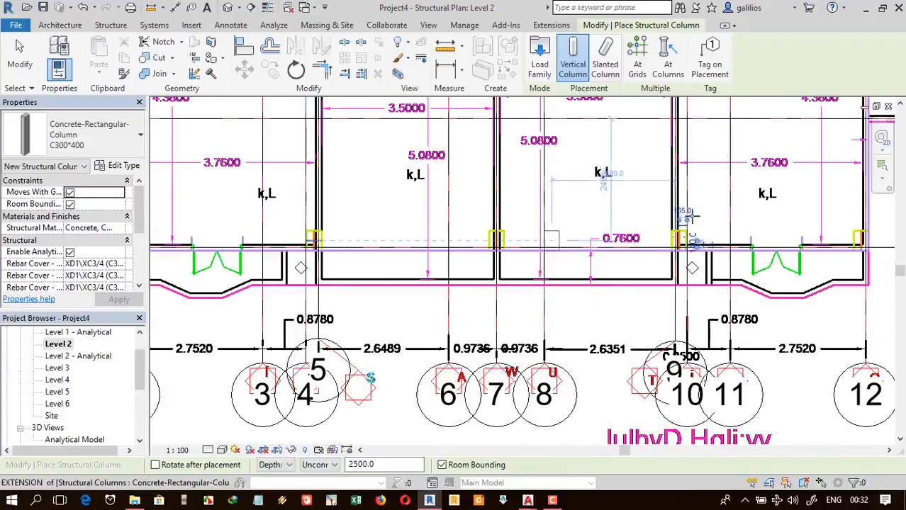
pyautogui.click(860, 241)
pyautogui.scroll(-5, 759, 341)
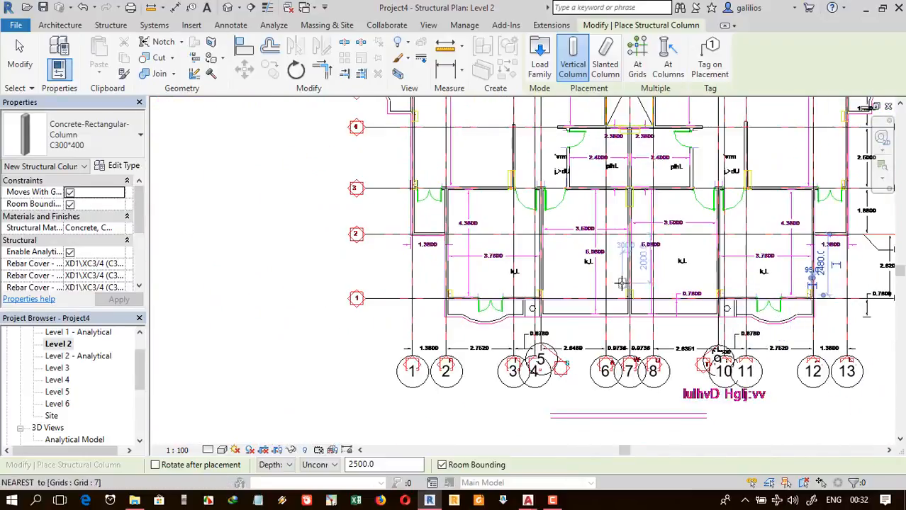
# - Open the 3D view and display the placed columns with shaded surfaces
pyautogui.scroll(-1, 621, 283)
pyautogui.click(227, 7)
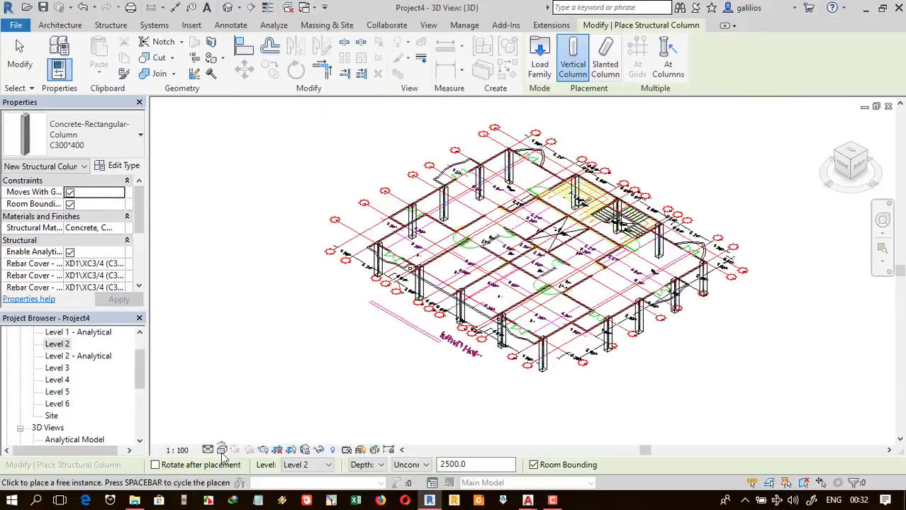
pyautogui.click(222, 450)
pyautogui.click(238, 426)
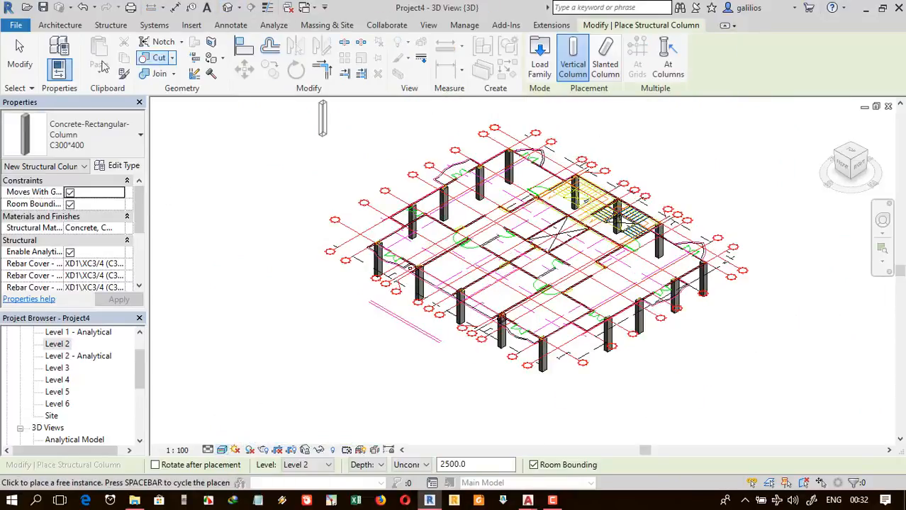
# - Return to the Level 2 structural plan, start a structural column and duplicate type C300*400 as C300*800 with h set to 800
pyautogui.doubleClick(57, 344)
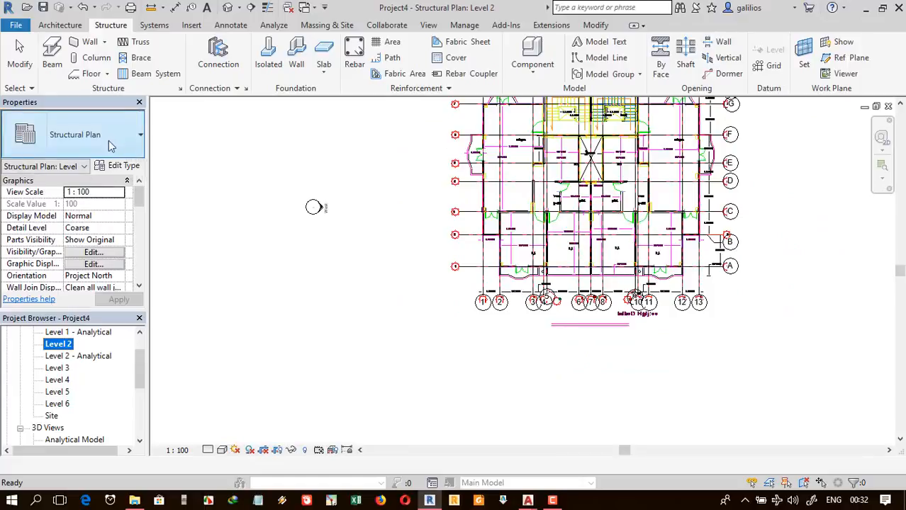
pyautogui.press('c')
pyautogui.press('l')
pyautogui.click(118, 169)
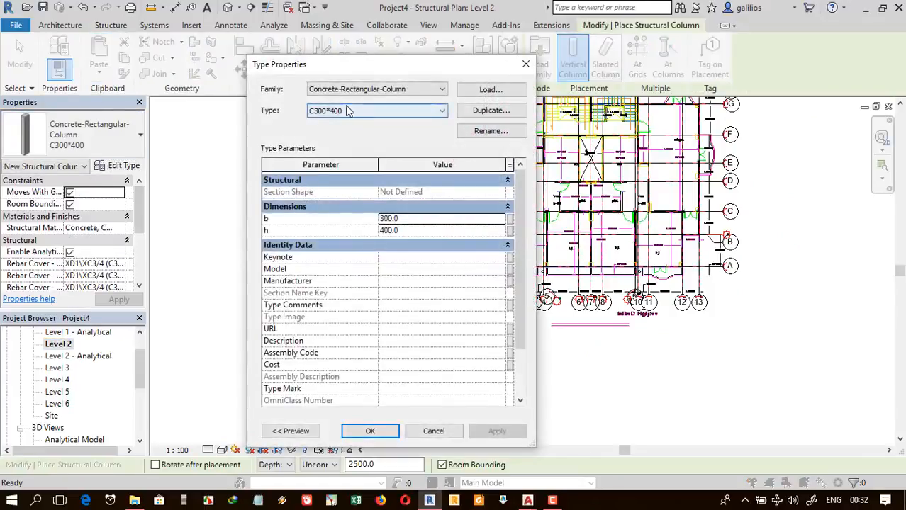
pyautogui.click(351, 112)
pyautogui.click(496, 112)
pyautogui.click(499, 112)
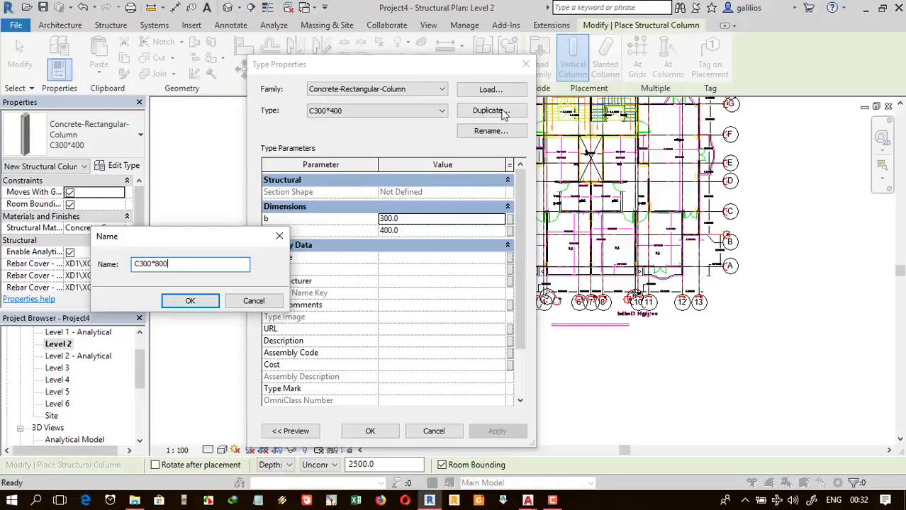
pyautogui.press('Return')
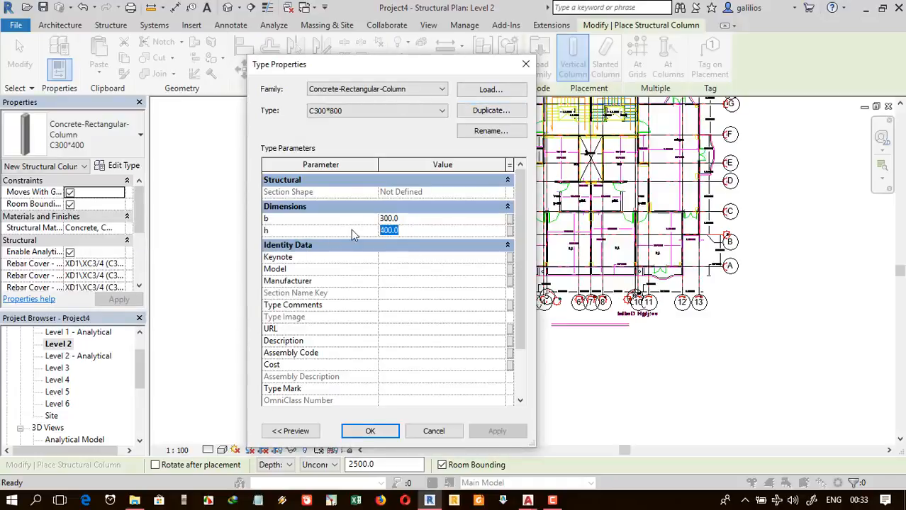
pyautogui.write('800')
pyautogui.click(363, 430)
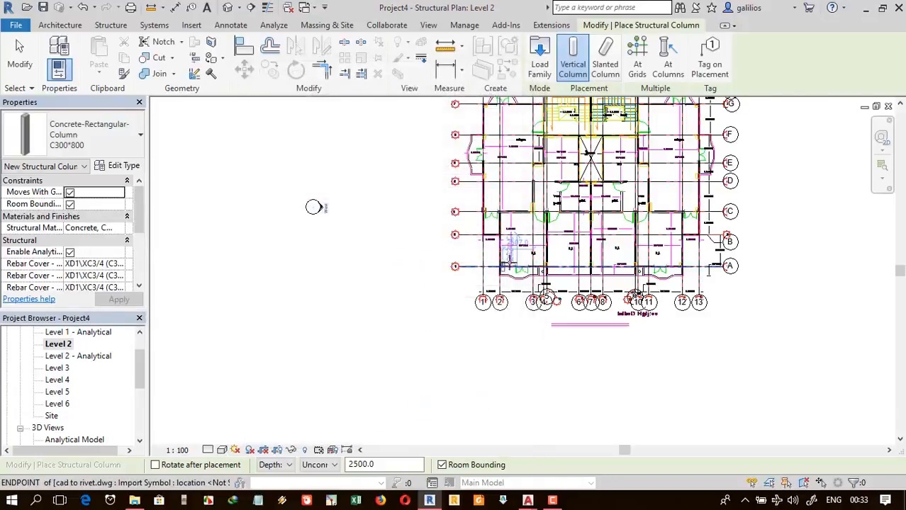
# - Place a C300*800 column, turned lengthwise along grid F, on the outline beside grids 4 and 5
pyautogui.scroll(6, 511, 262)
pyautogui.scroll(-5, 447, 344)
pyautogui.scroll(-2, 453, 273)
pyautogui.scroll(3, 481, 185)
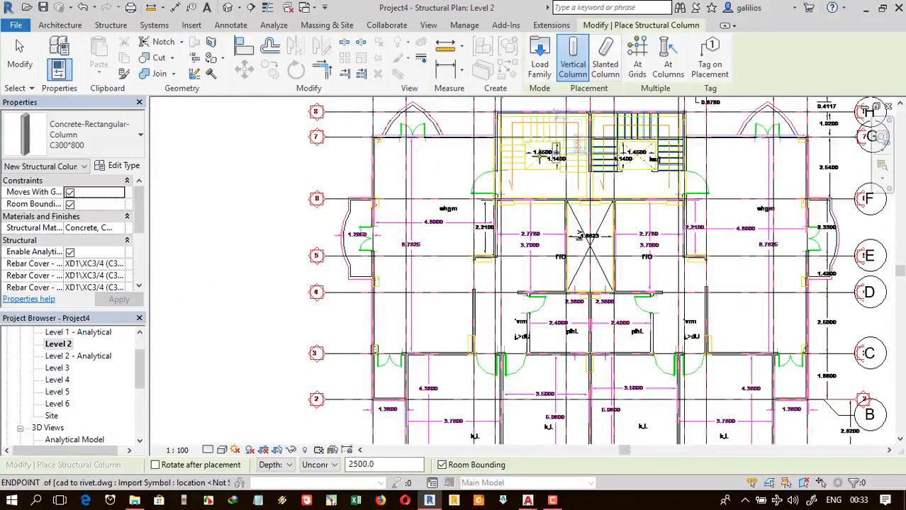
pyautogui.scroll(3, 489, 202)
pyautogui.scroll(3, 435, 202)
pyautogui.scroll(-1, 436, 222)
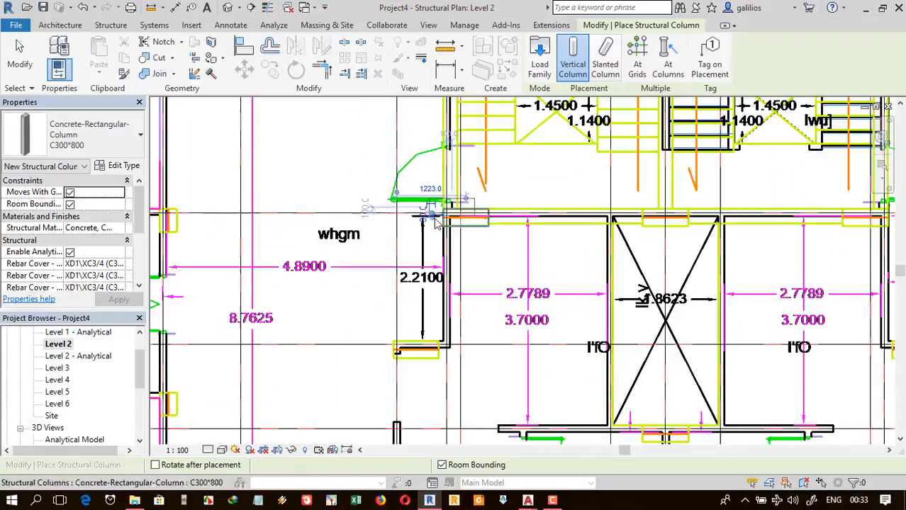
# - Place C300*800 columns, turned lengthwise along grid F, on the outlines at grid 7 and beside grids 9 and 10
pyautogui.scroll(-4, 436, 222)
pyautogui.scroll(5, 539, 199)
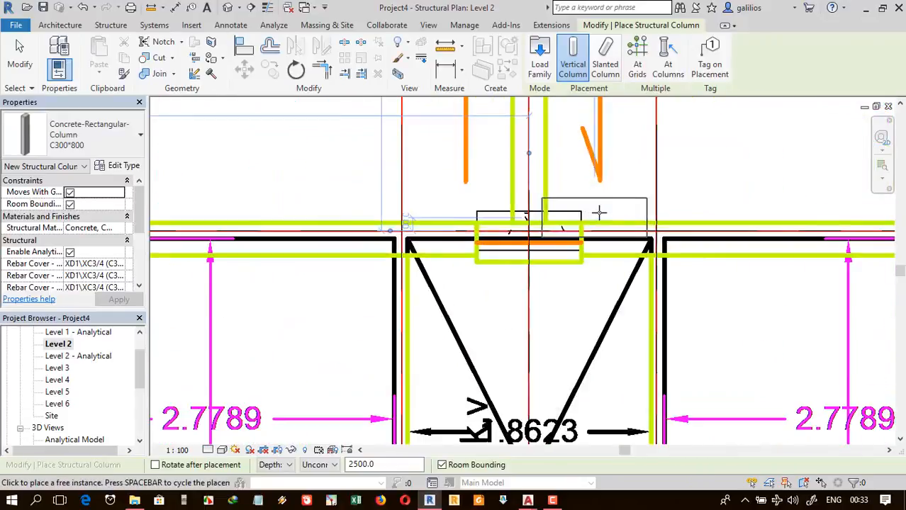
pyautogui.scroll(-4, 539, 213)
pyautogui.scroll(2, 567, 220)
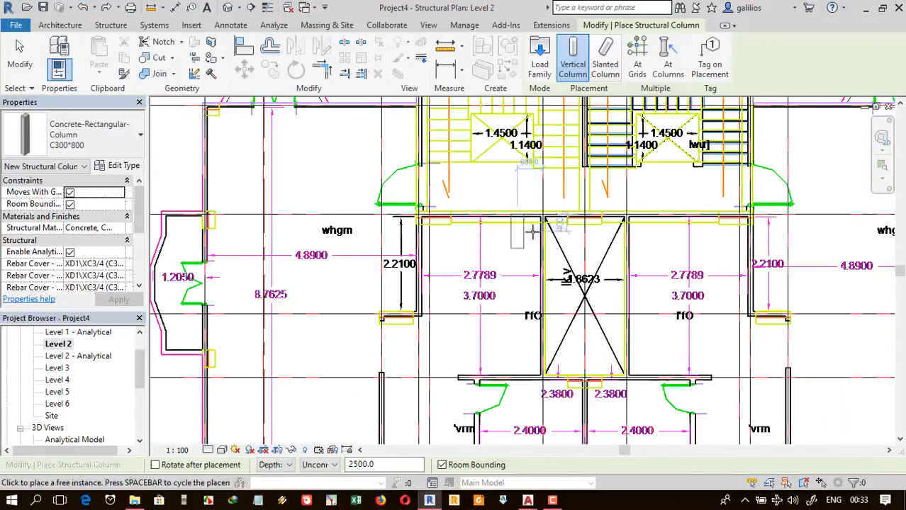
pyautogui.scroll(3, 574, 220)
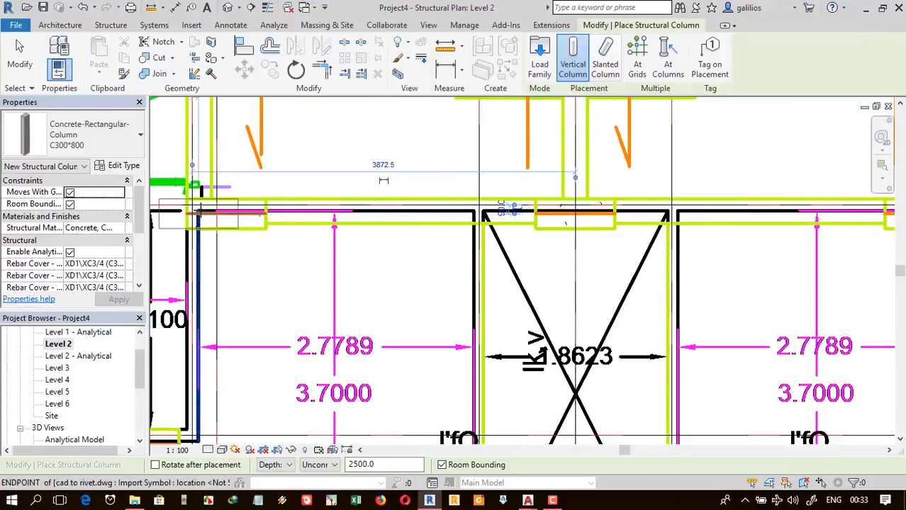
pyautogui.scroll(-2, 347, 198)
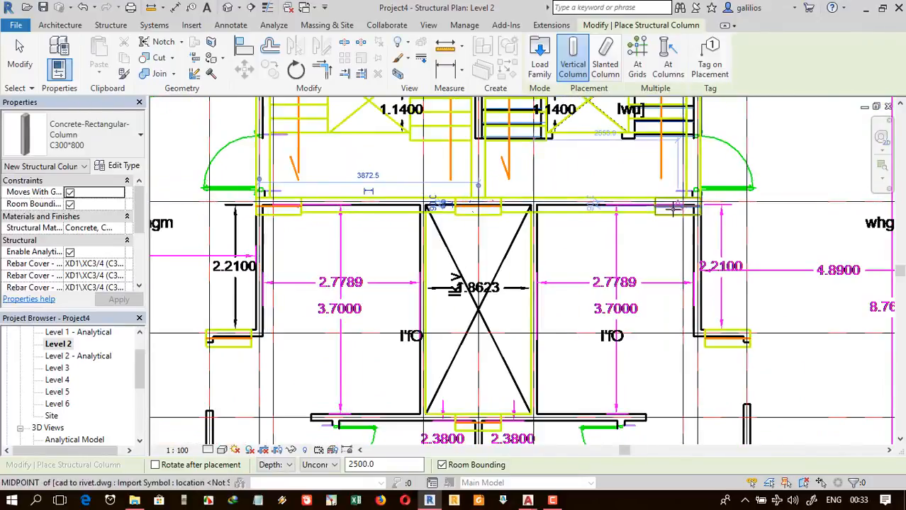
pyautogui.click(675, 206)
# - Check the C300*800 columns on grid F in the 3D view and return to the Level 2 structural plan
pyautogui.click(228, 8)
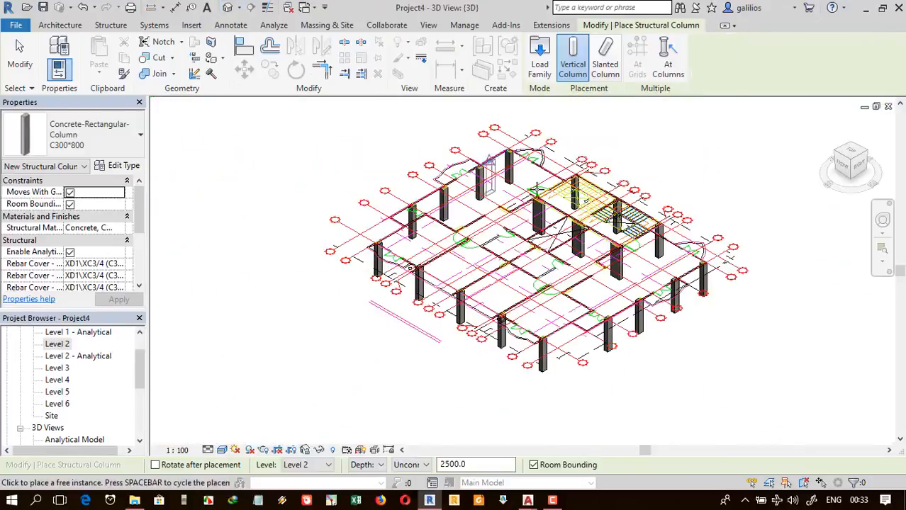
pyautogui.doubleClick(68, 346)
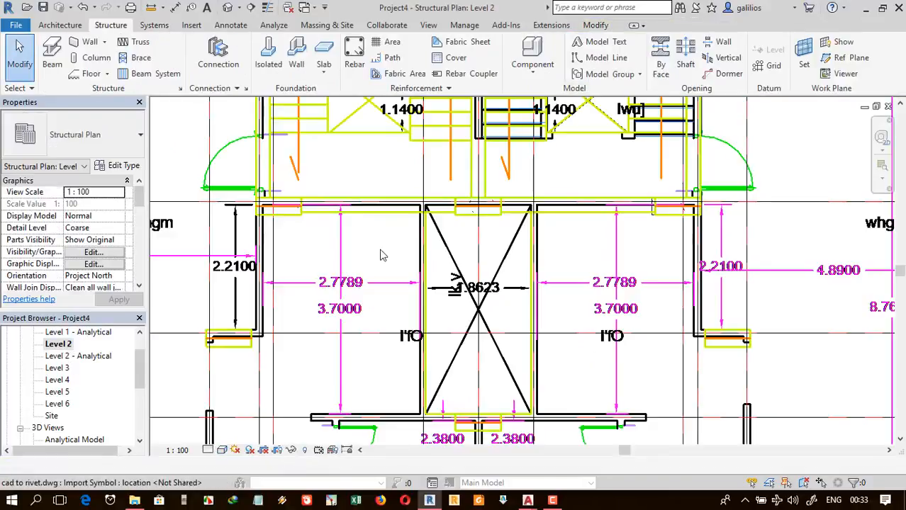
pyautogui.scroll(-3, 438, 234)
pyautogui.scroll(3, 343, 281)
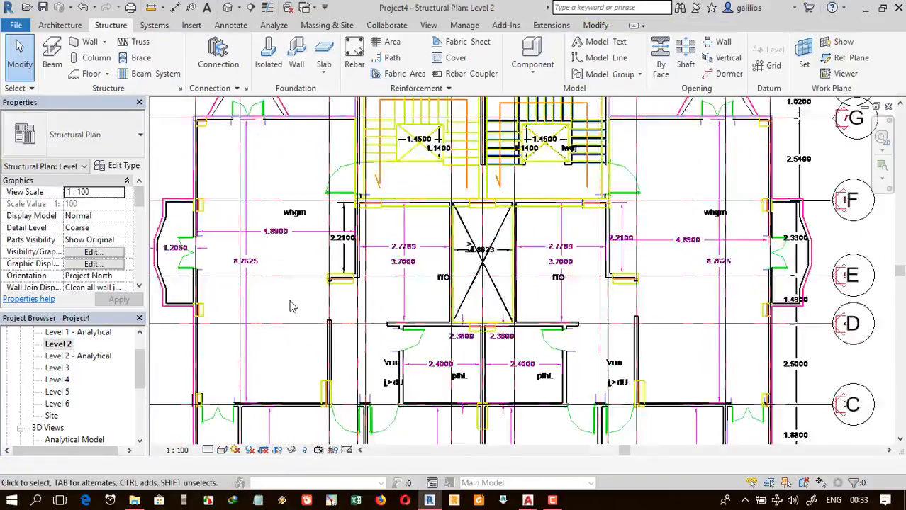
# - Place horizontal C300*800 columns on the two grid E outlines beside grids 3 and 11 and on the grid 7 outline at grid D
pyautogui.click(92, 60)
pyautogui.scroll(3, 354, 268)
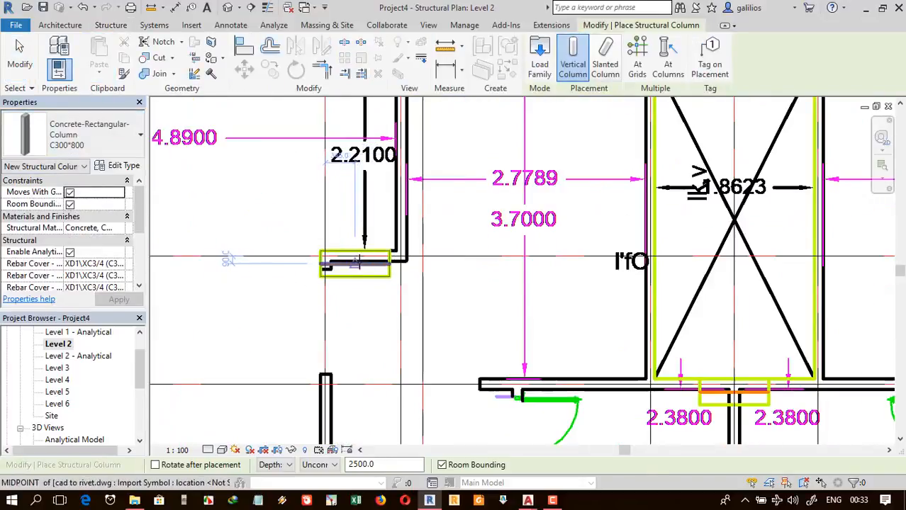
pyautogui.scroll(-4, 354, 263)
pyautogui.scroll(4, 418, 264)
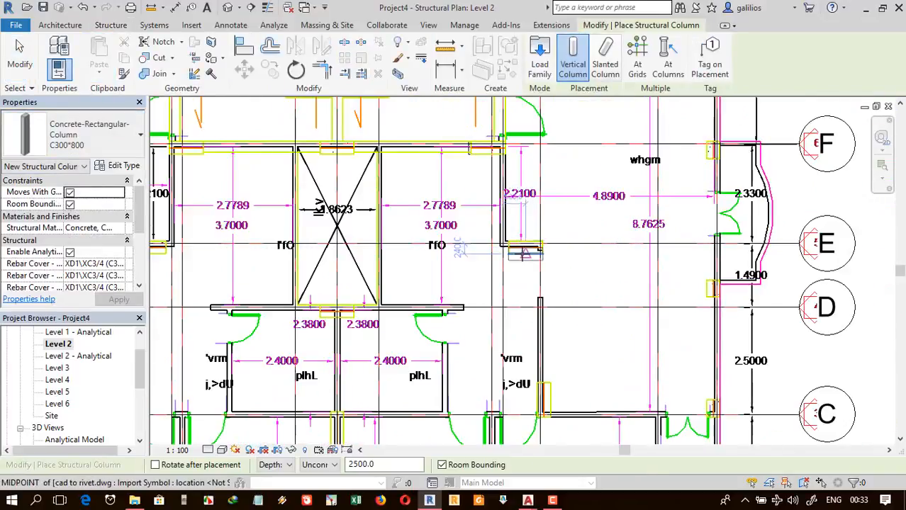
pyautogui.scroll(-2, 524, 248)
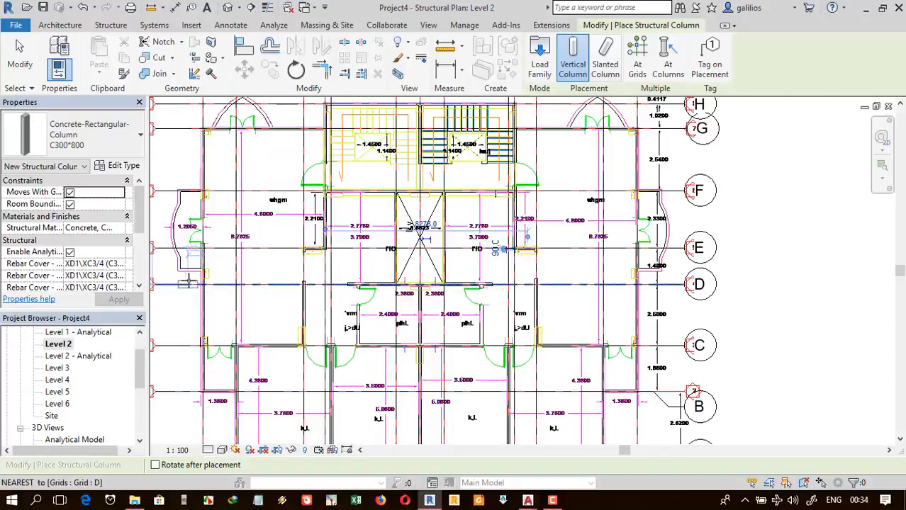
pyautogui.scroll(5, 422, 288)
pyautogui.scroll(-4, 422, 289)
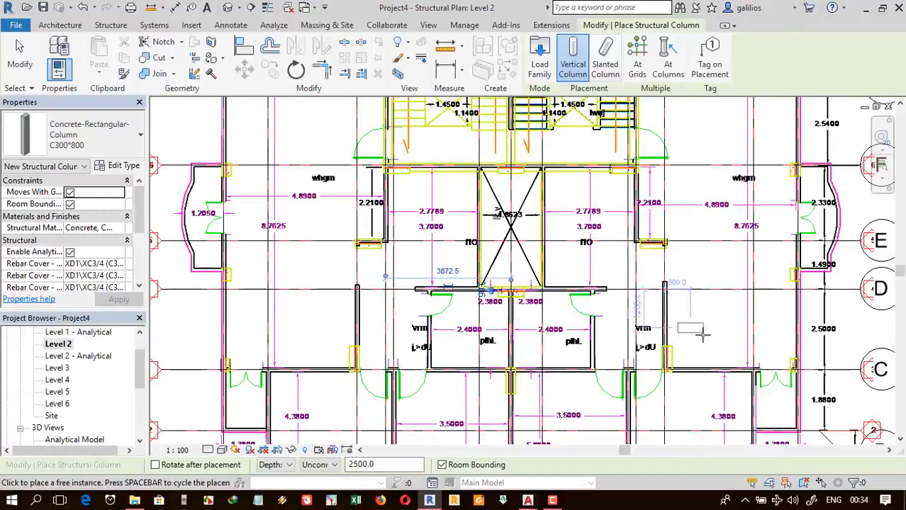
# - Place C300*800 columns, turned upright on the plan, on the outlines near grid C at grids 3, 7 and 11
pyautogui.click(360, 355)
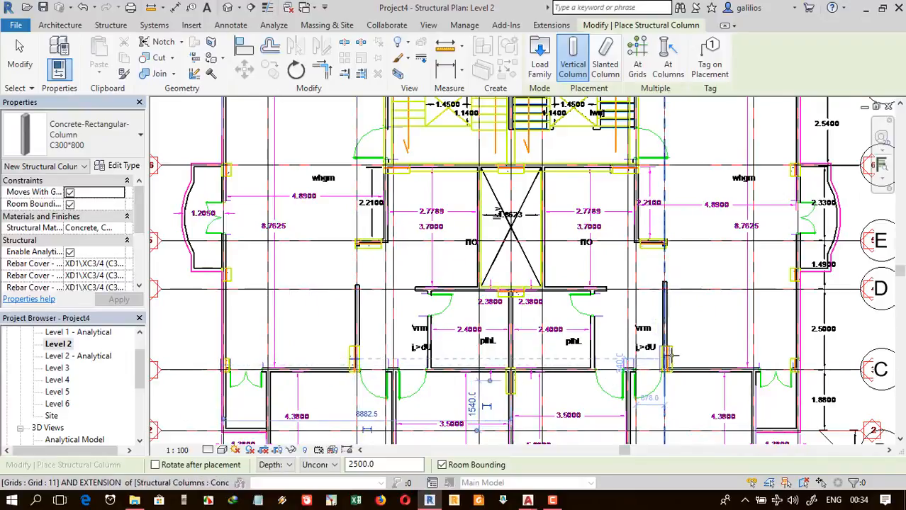
pyautogui.scroll(5, 668, 356)
pyautogui.scroll(-5, 659, 326)
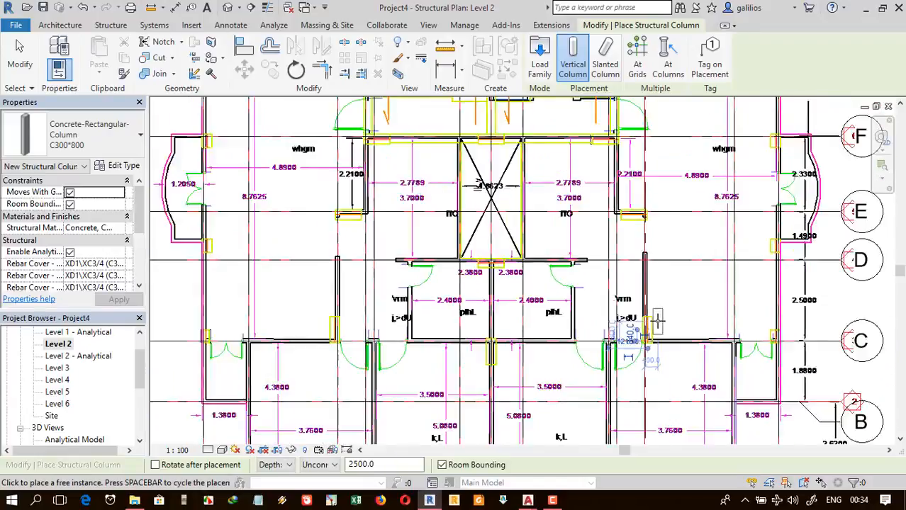
pyautogui.scroll(-4, 658, 323)
pyautogui.scroll(5, 645, 203)
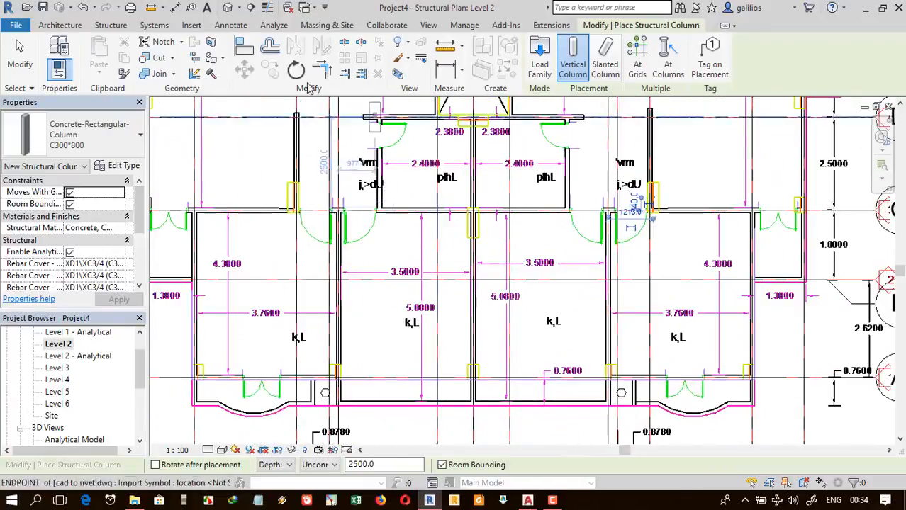
# - Check the interior columns around grids C, D and E in 3D and reopen the Level 2 structural plan
pyautogui.click(227, 7)
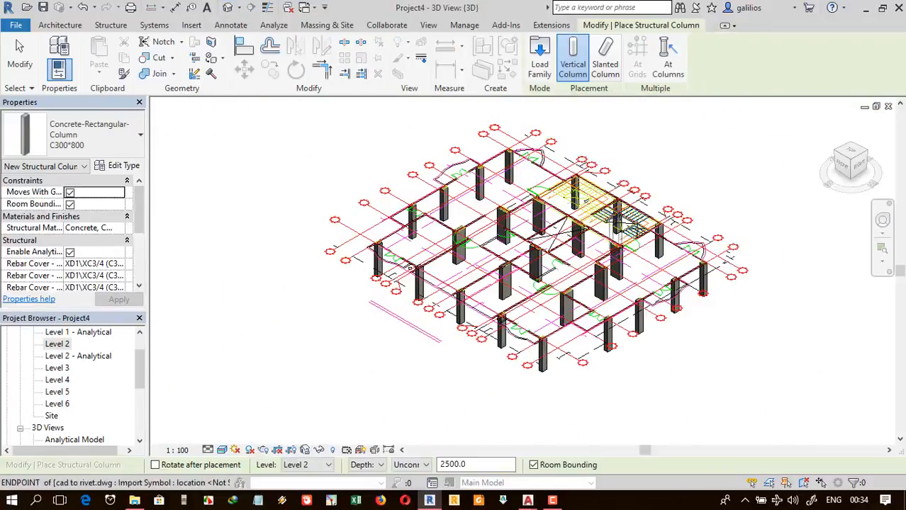
pyautogui.doubleClick(57, 345)
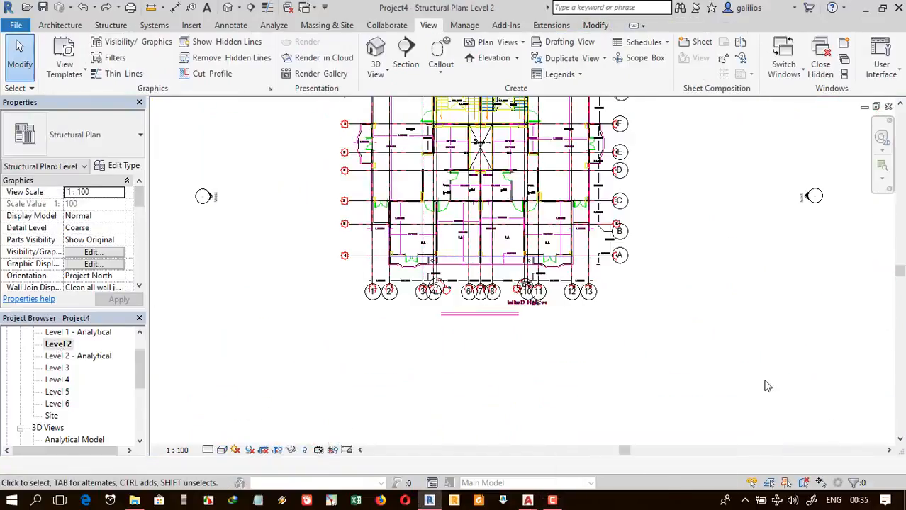
pyautogui.scroll(-2, 641, 352)
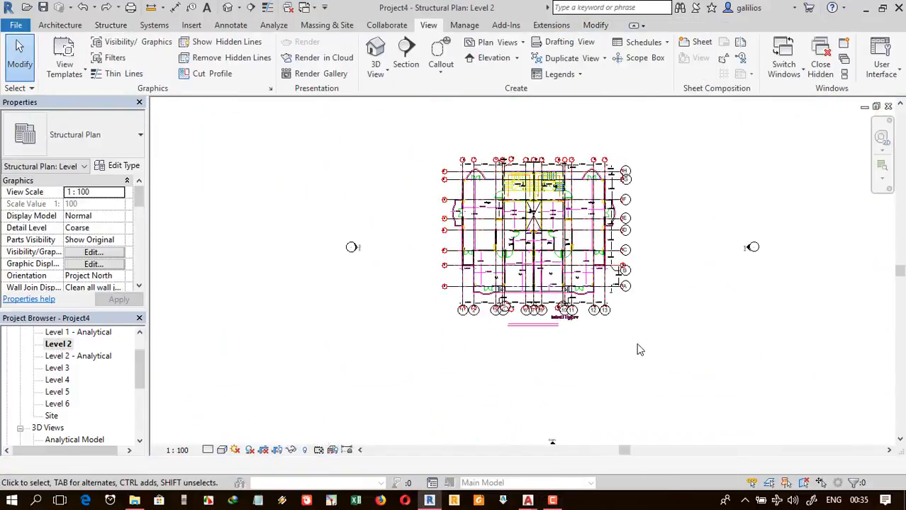
pyautogui.scroll(4, 580, 348)
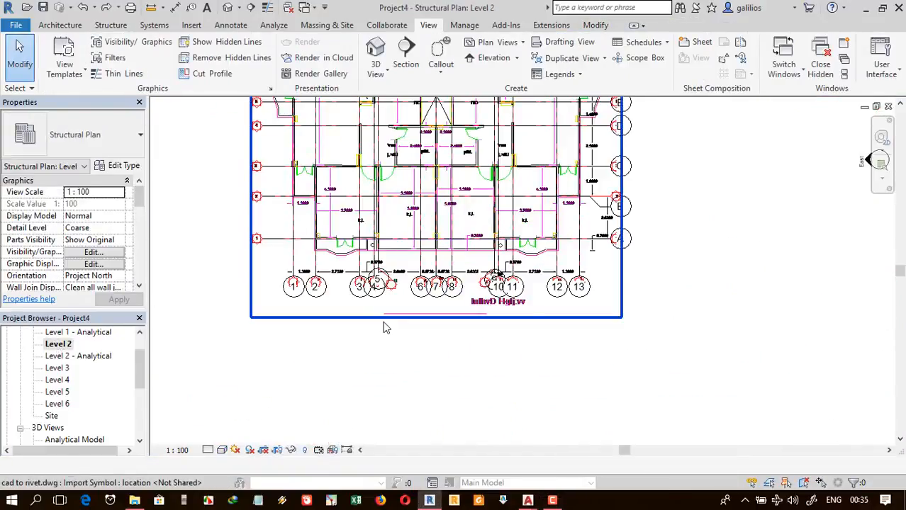
# - Select the imported cad to rivet.dwg plan, query a magenta dimension line and hide its layer in the view
pyautogui.click(385, 323)
pyautogui.scroll(5, 340, 212)
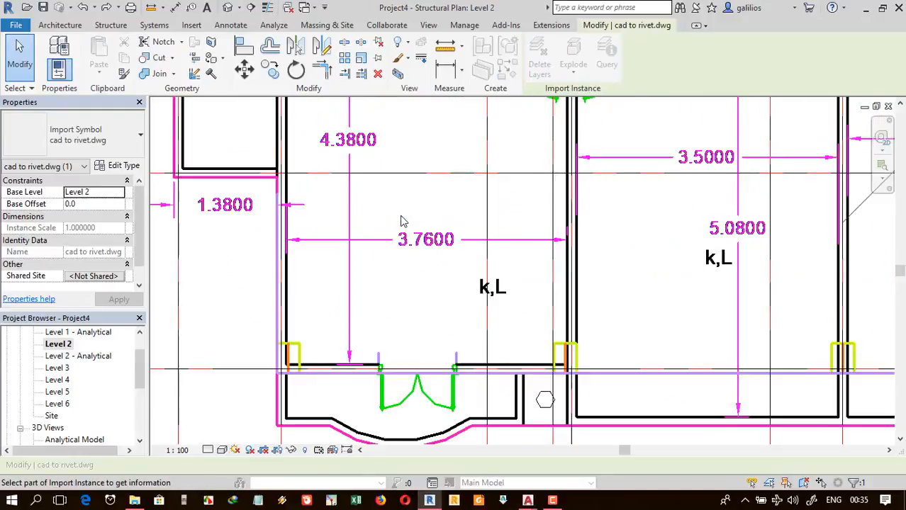
pyautogui.click(408, 243)
pyautogui.click(410, 290)
# - Query a door arc in the imported plan, hide the doors layer in the view, and end the query with the plan deselected
pyautogui.scroll(-4, 506, 302)
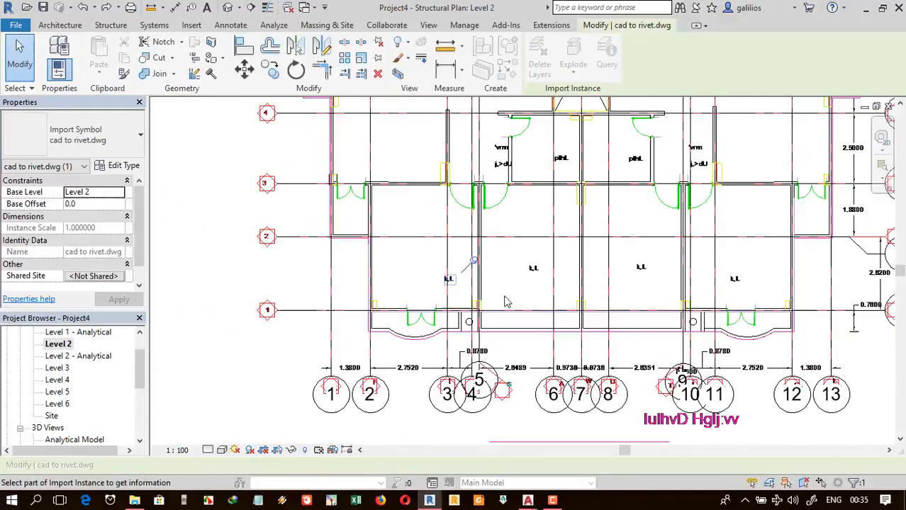
pyautogui.scroll(-1, 554, 271)
pyautogui.scroll(3, 665, 229)
pyautogui.click(590, 203)
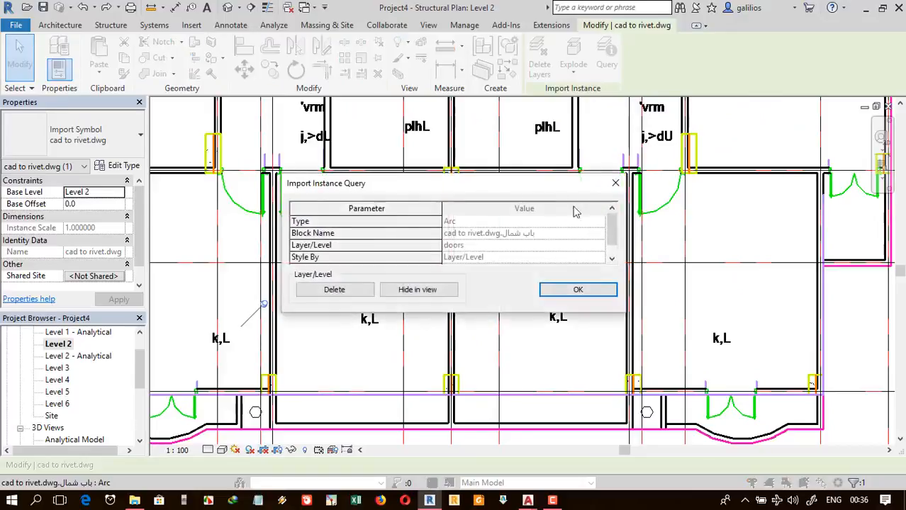
pyautogui.click(409, 290)
pyautogui.scroll(-5, 539, 269)
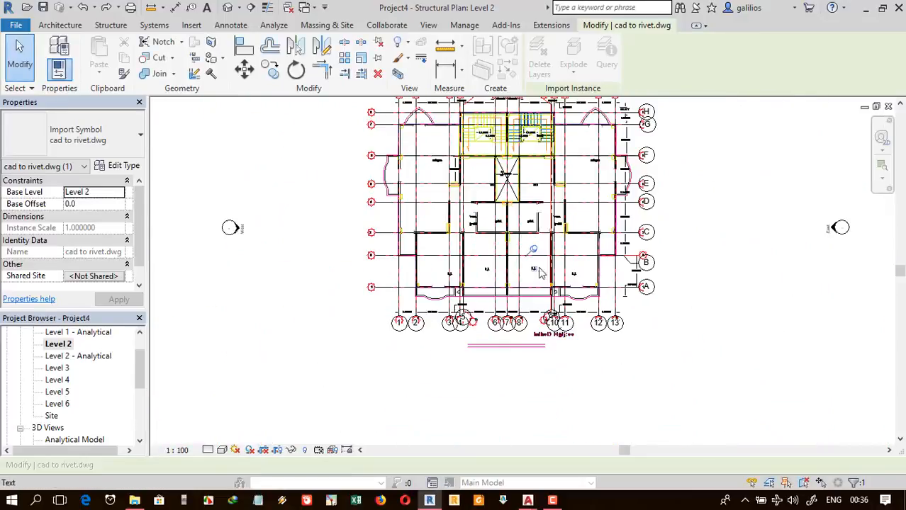
pyautogui.scroll(-1, 475, 189)
pyautogui.scroll(3, 511, 205)
pyautogui.scroll(-2, 535, 222)
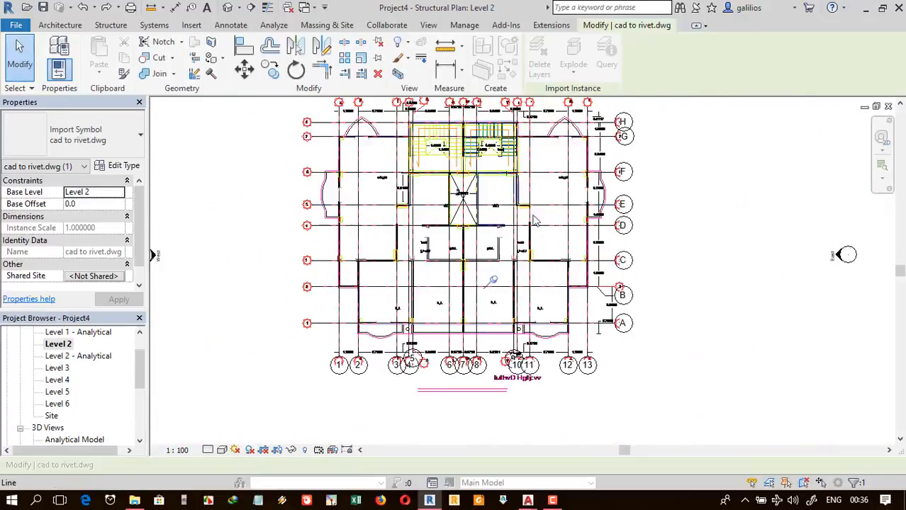
pyautogui.scroll(5, 404, 199)
pyautogui.click(416, 170)
pyautogui.press('Escape')
pyautogui.press('Escape')
pyautogui.press('Escape')
pyautogui.scroll(-5, 429, 215)
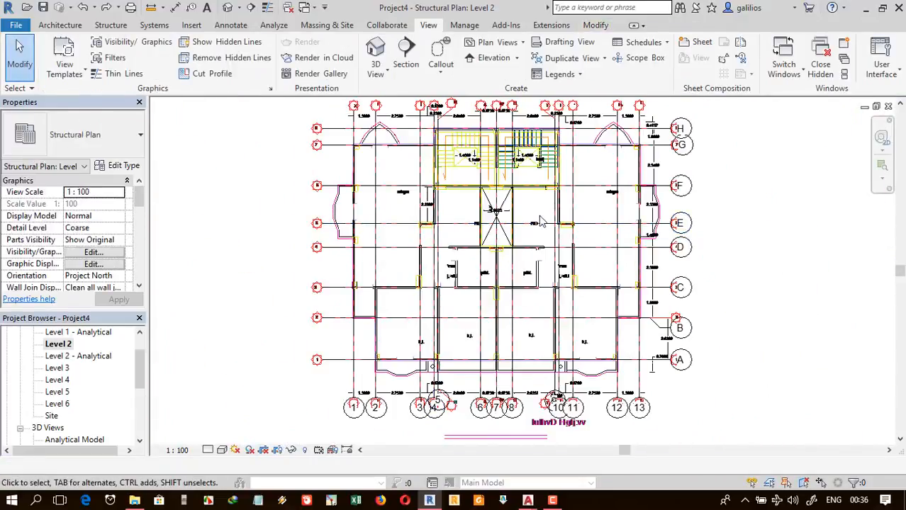
# - Switch to AutoCAD to examine the plan in cad to rivet.dwg, and return to the Level 2 plan in Revit
pyautogui.click(112, 25)
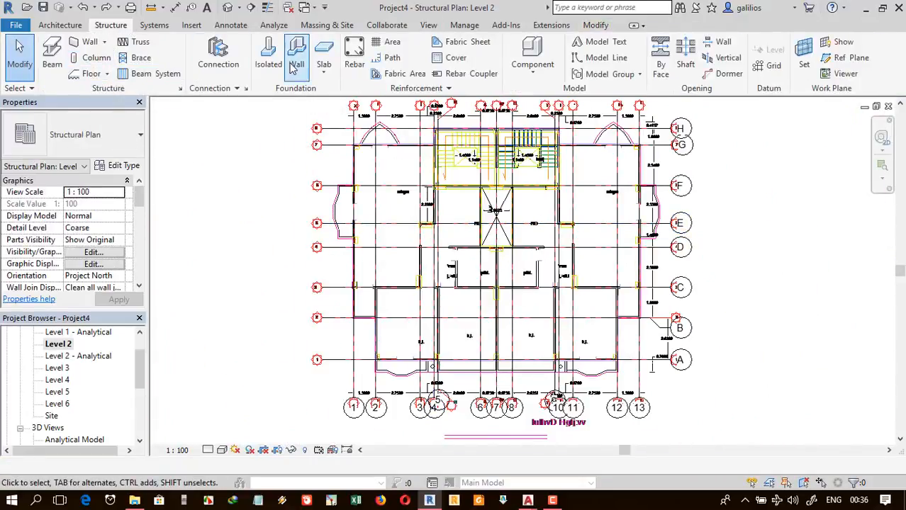
pyautogui.click(553, 503)
pyautogui.click(553, 504)
pyautogui.click(528, 501)
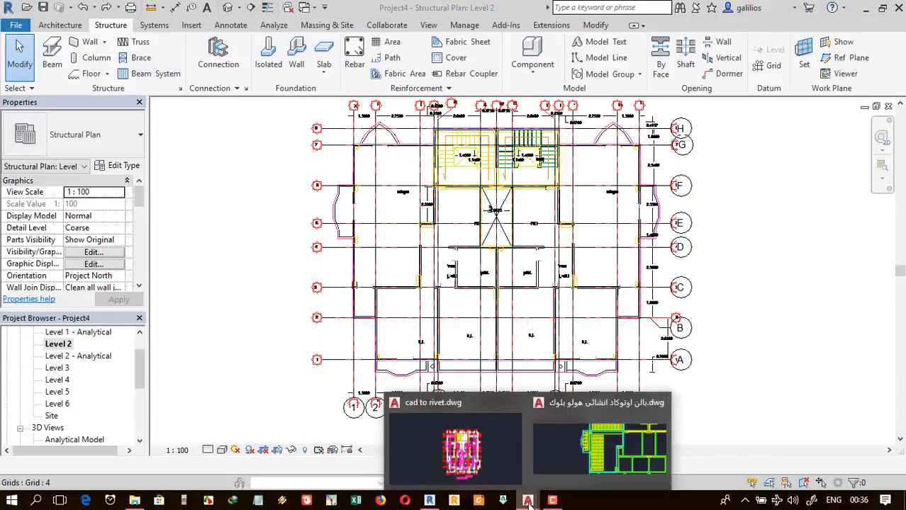
pyautogui.click(491, 462)
pyautogui.scroll(6, 448, 288)
pyautogui.scroll(-4, 451, 298)
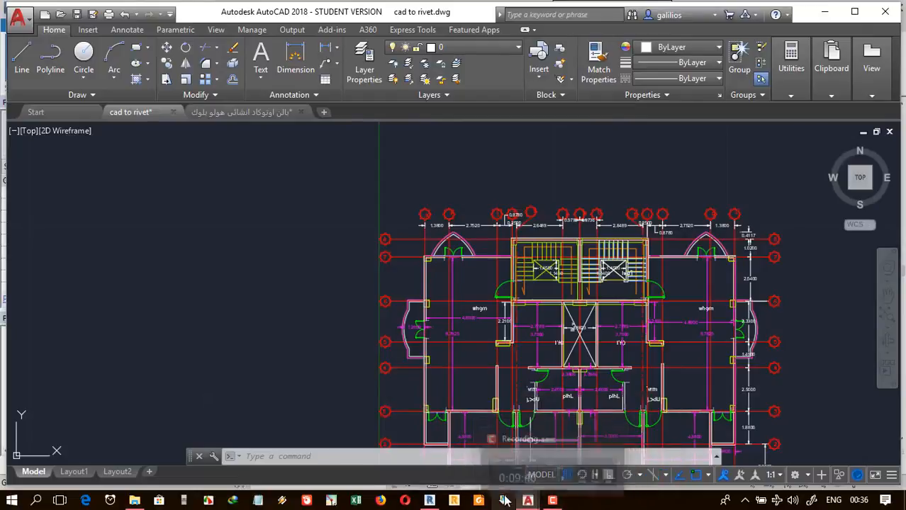
pyautogui.click(429, 501)
pyautogui.scroll(-2, 448, 330)
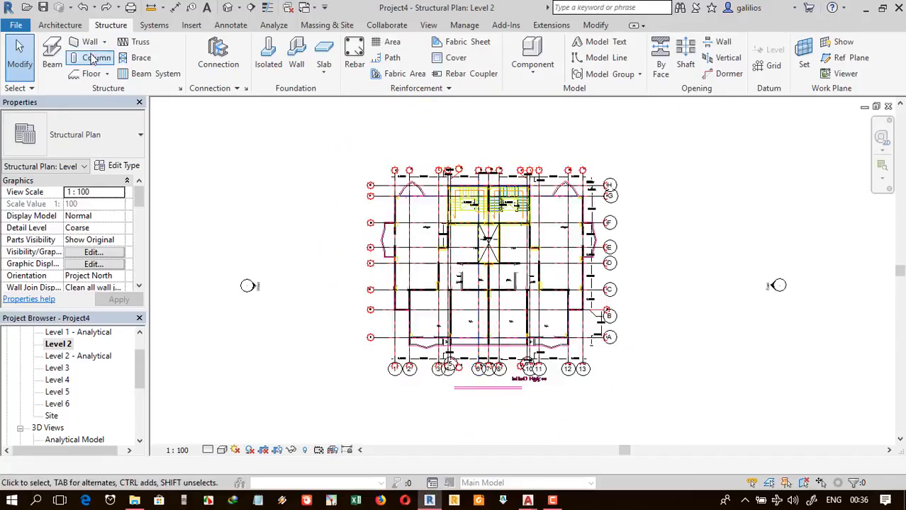
# - Start a structural beam and duplicate the Concrete-Rectangular Beam type 300 x 600mm as B 250*700
pyautogui.click(51, 56)
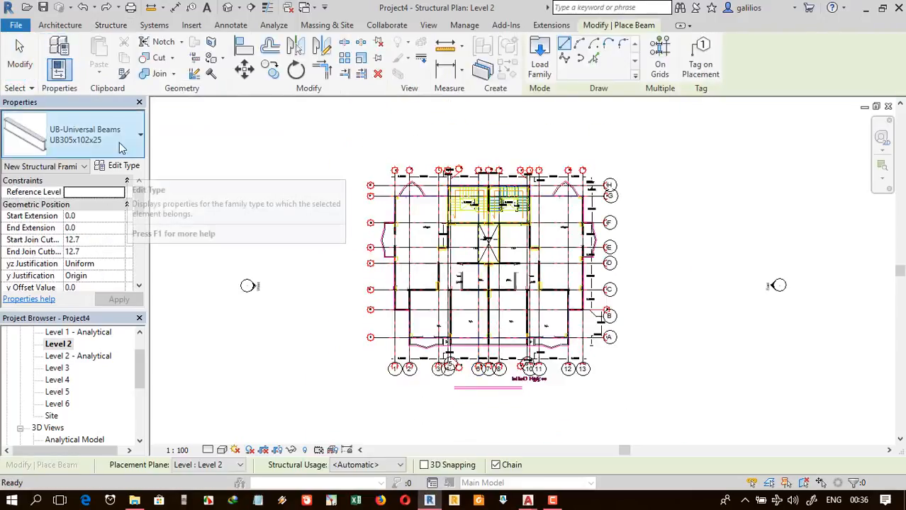
pyautogui.click(125, 166)
pyautogui.click(376, 110)
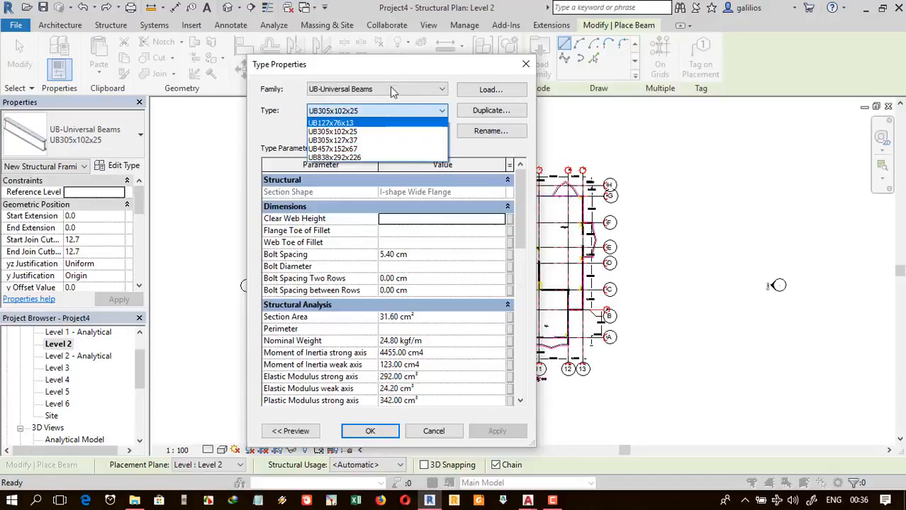
pyautogui.click(390, 88)
pyautogui.click(359, 108)
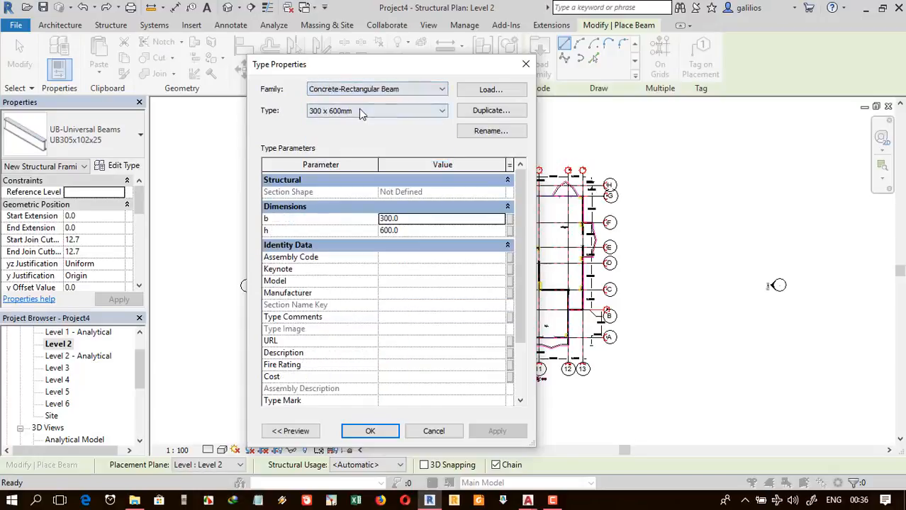
pyautogui.click(470, 108)
pyautogui.click(476, 114)
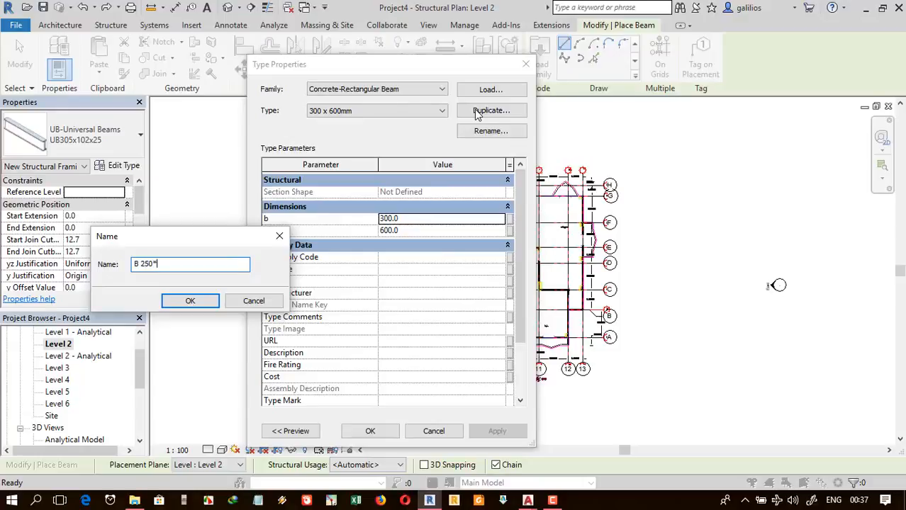
pyautogui.click(185, 302)
pyautogui.click(367, 432)
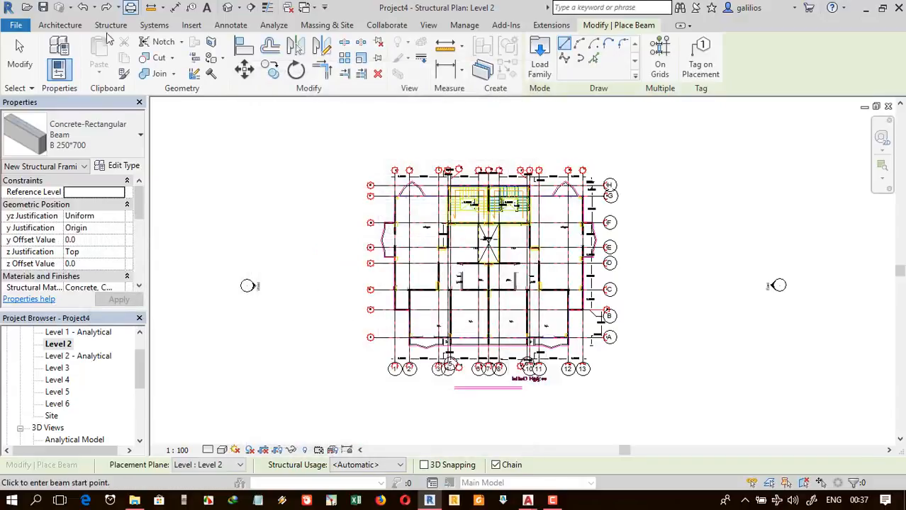
# - Set the B 250*700 beam type's b to 250 and its h to match the type name
pyautogui.click(121, 167)
pyautogui.click(421, 231)
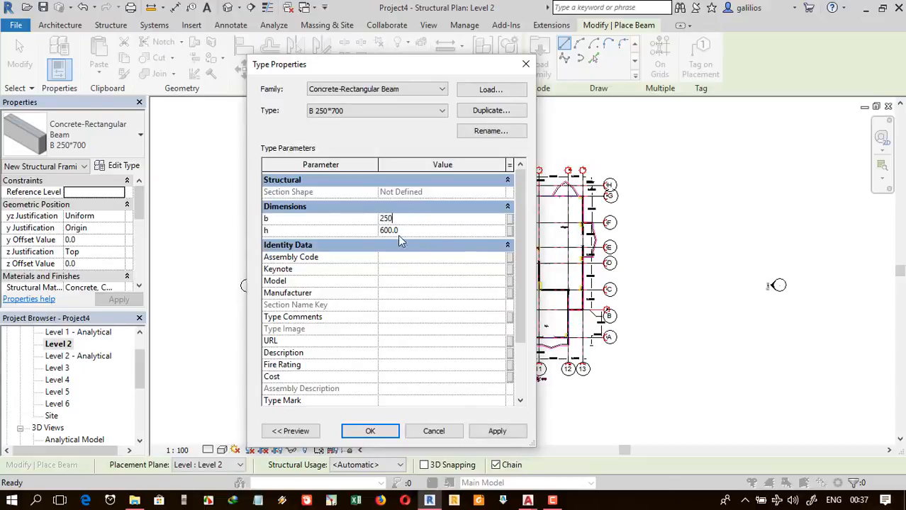
pyautogui.click(370, 432)
pyautogui.scroll(4, 595, 358)
pyautogui.scroll(-2, 553, 305)
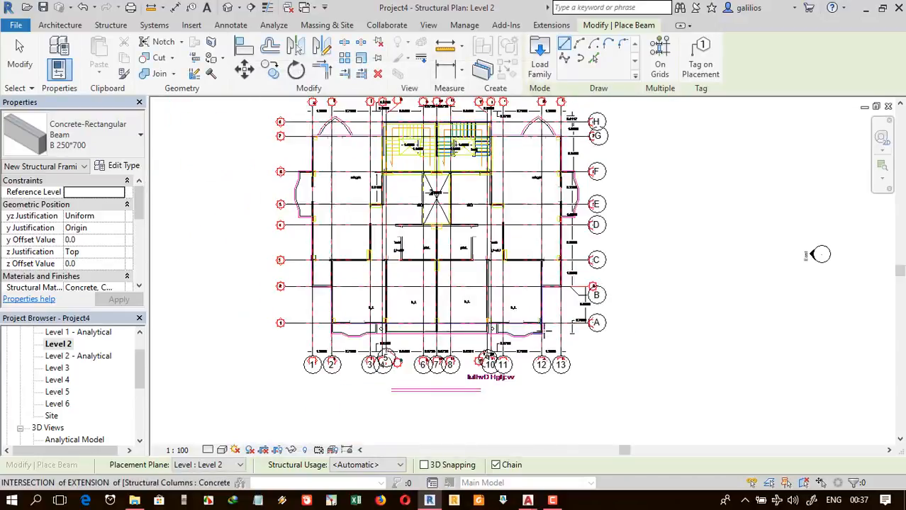
# - Place chained B 250*700 beams up grid 12 from the balcony's outer corner to grid B, and along grid B to grid 13
pyautogui.scroll(2, 633, 344)
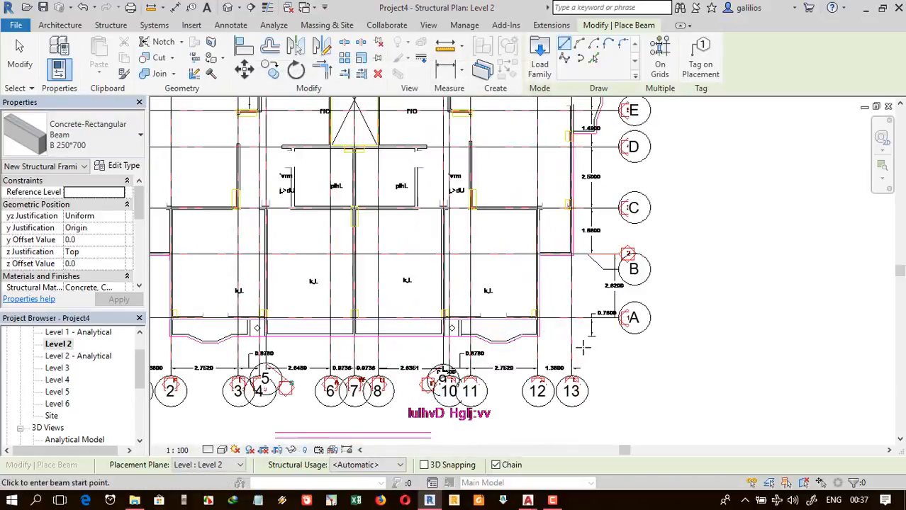
pyautogui.scroll(2, 567, 357)
pyautogui.scroll(3, 509, 317)
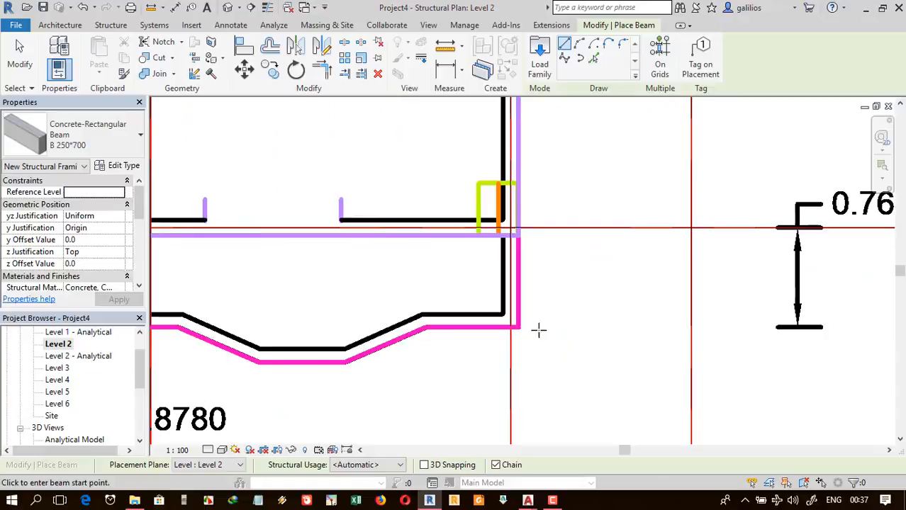
pyautogui.click(509, 312)
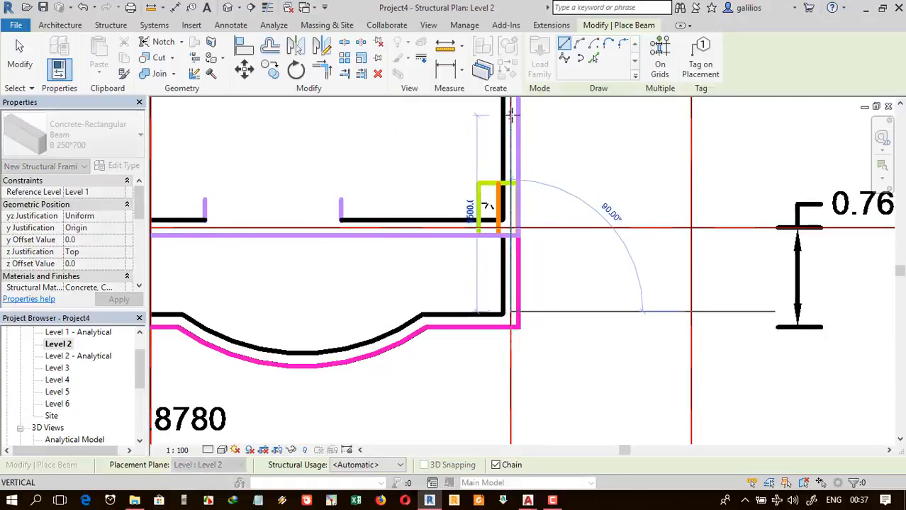
pyautogui.scroll(-3, 508, 142)
pyautogui.scroll(4, 509, 151)
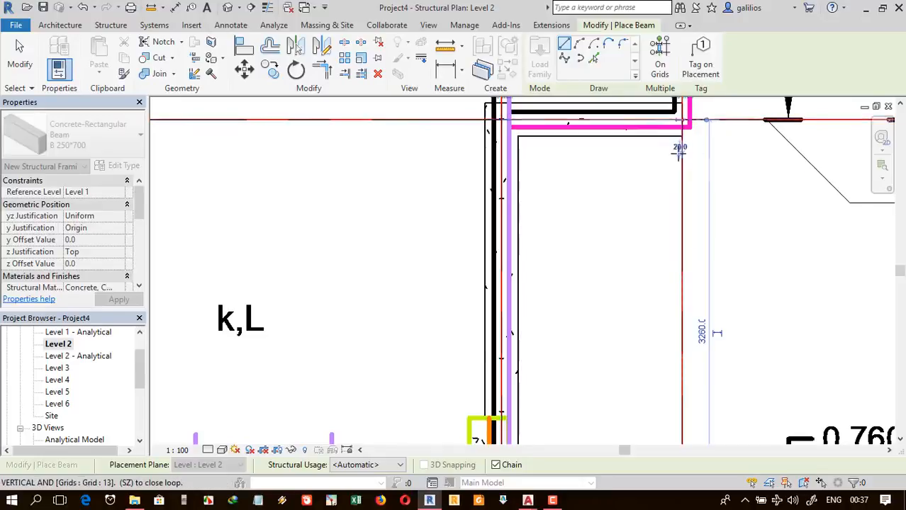
# - Continue the beam chain up grid 13 from grid B to the corner column at grid G
pyautogui.scroll(-5, 709, 213)
pyautogui.scroll(-2, 695, 300)
pyautogui.scroll(6, 707, 278)
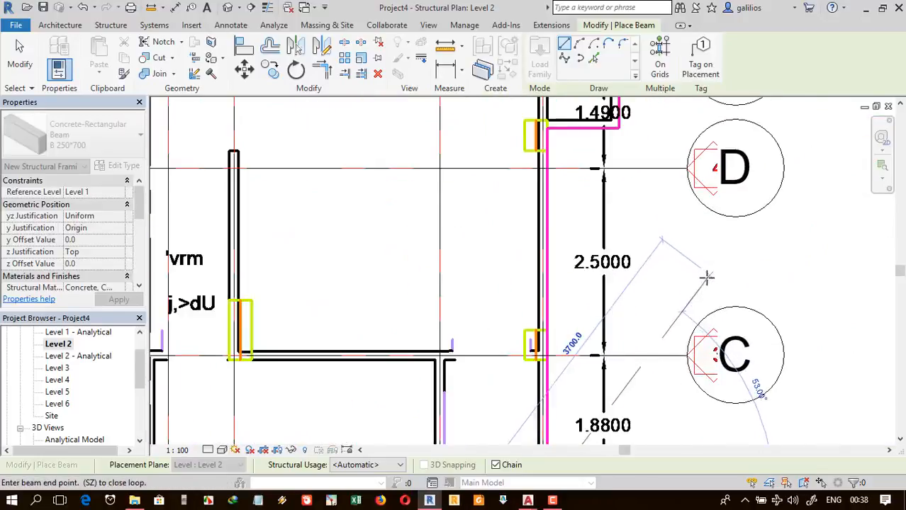
pyautogui.scroll(-4, 653, 272)
pyautogui.scroll(5, 621, 107)
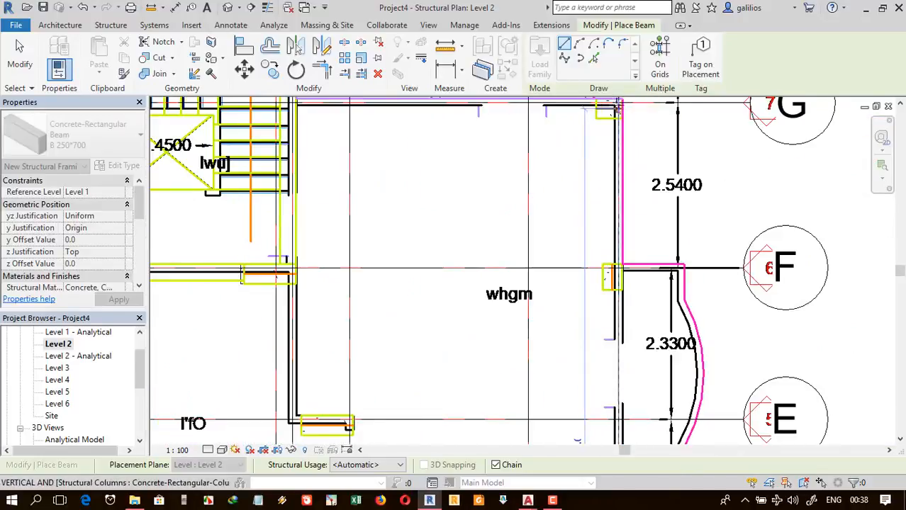
pyautogui.scroll(-1, 624, 141)
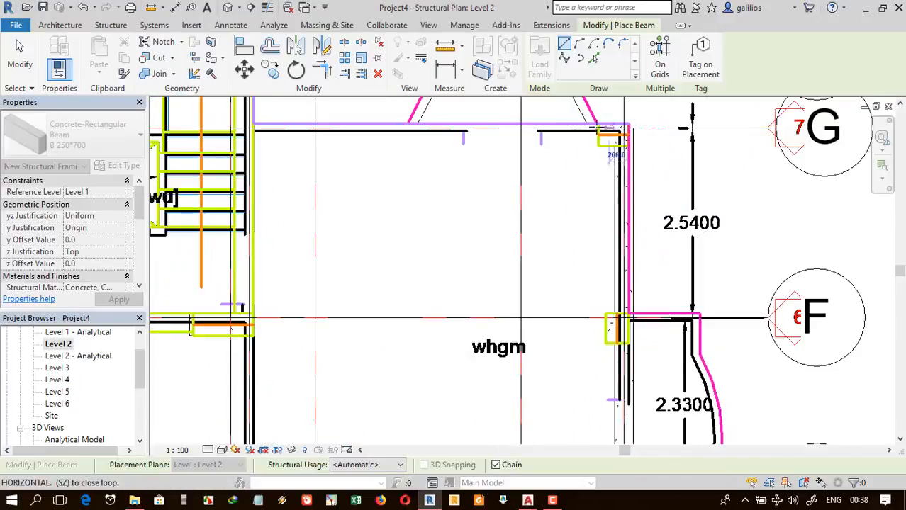
# - Continue the beam chain along grid G from grid 13 to grid 10, and up grid 10 to grid H
pyautogui.scroll(-3, 289, 120)
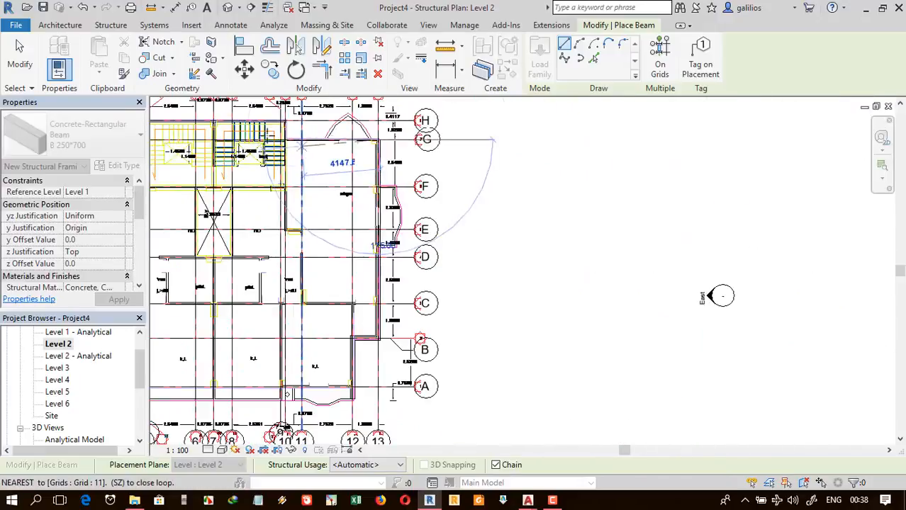
pyautogui.scroll(5, 420, 119)
pyautogui.click(429, 119)
pyautogui.scroll(-4, 477, 225)
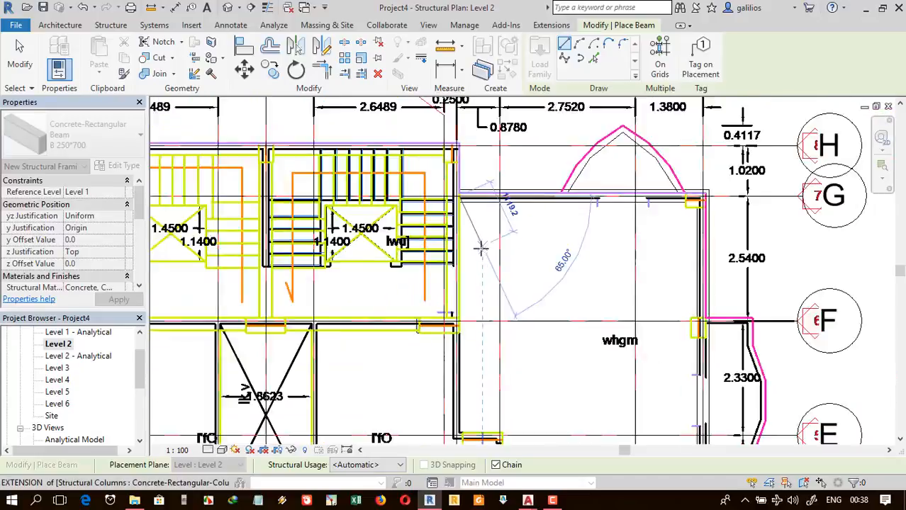
pyautogui.scroll(5, 463, 154)
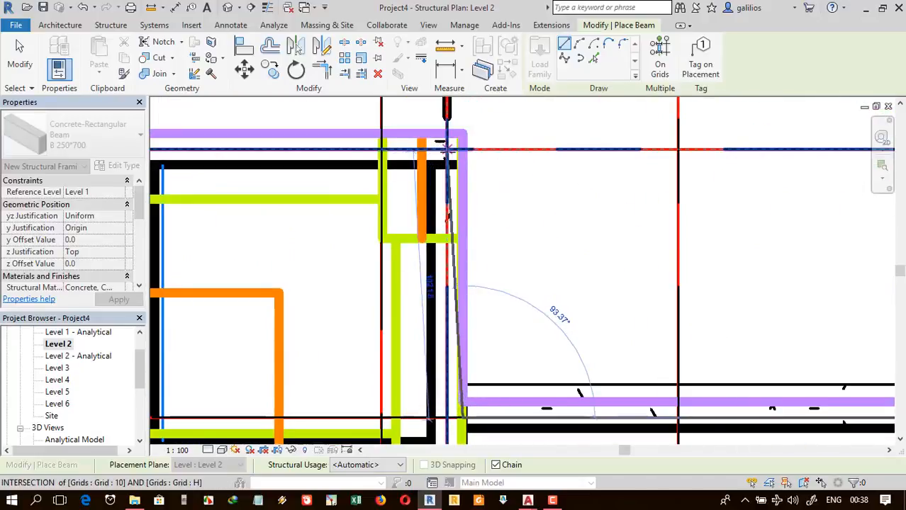
pyautogui.click(446, 150)
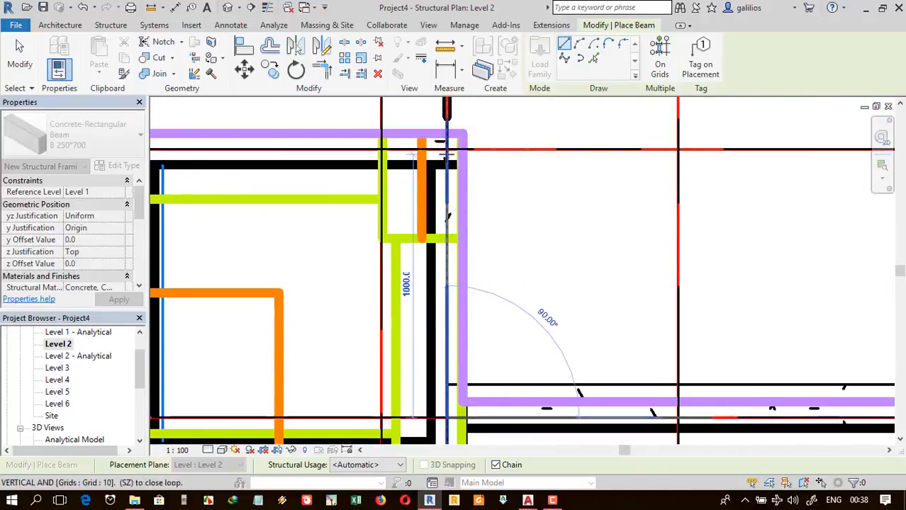
# - Continue the beam chain along grid H to the stair corner column by grid 4, and down to grid G
pyautogui.scroll(-5, 447, 152)
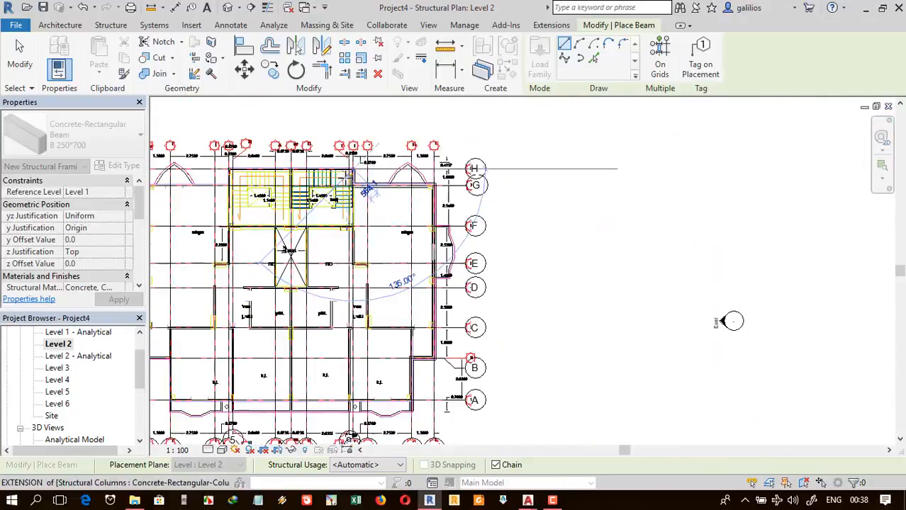
pyautogui.scroll(6, 339, 190)
pyautogui.click(339, 190)
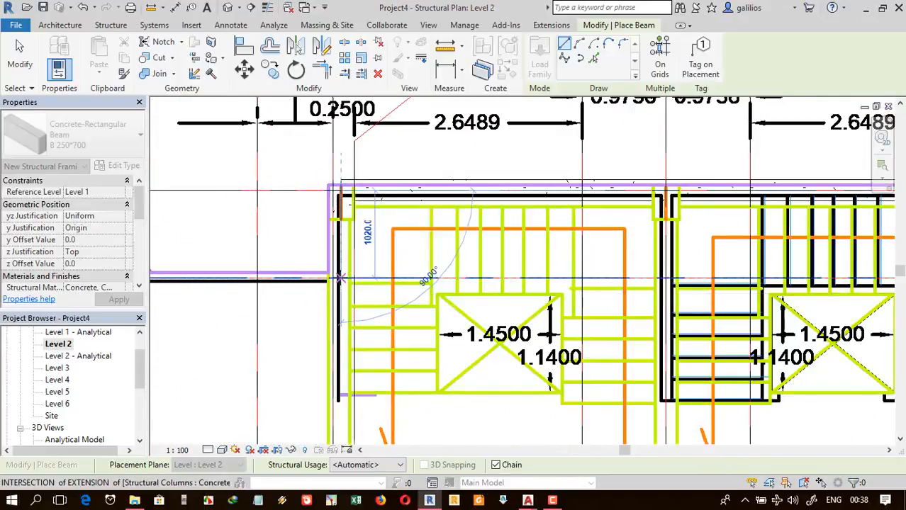
pyautogui.scroll(-5, 344, 234)
pyautogui.scroll(5, 351, 226)
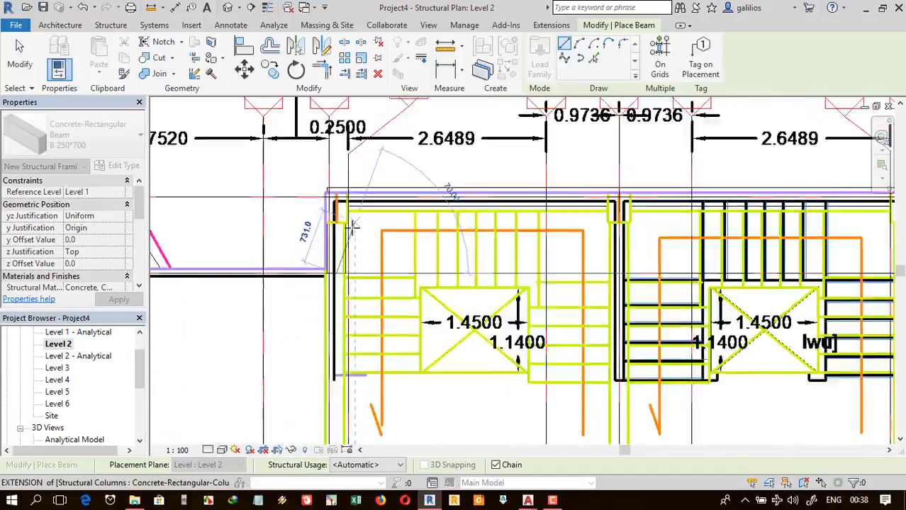
pyautogui.scroll(3, 351, 226)
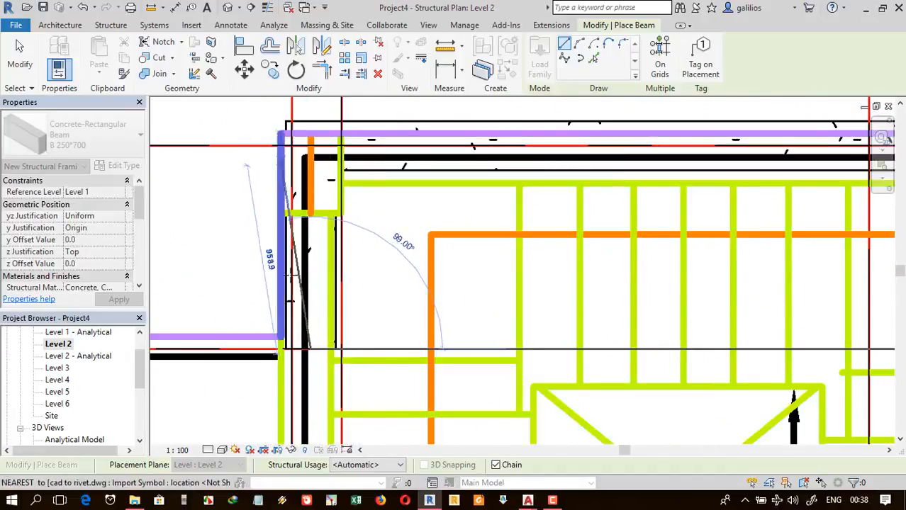
# - Continue the beam chain along grid G from the stair corner by grid 4 to the corner column at grid 1
pyautogui.scroll(-6, 296, 306)
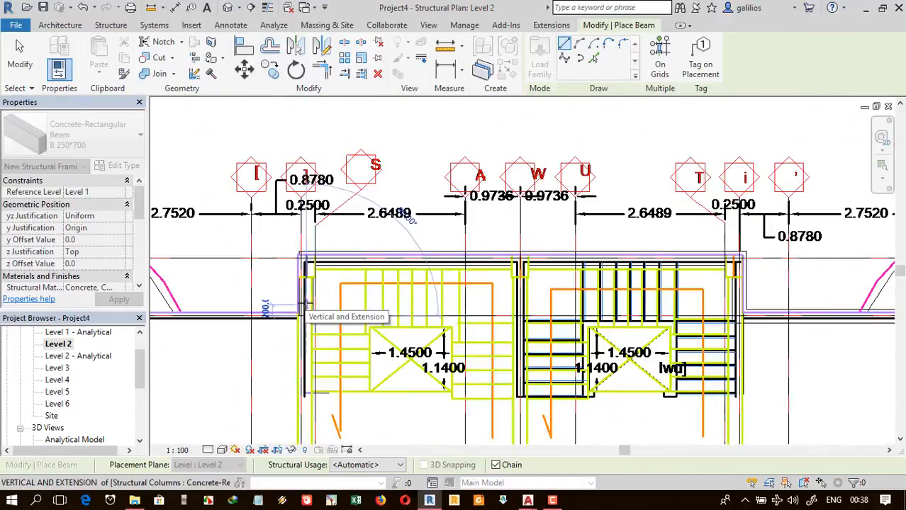
pyautogui.scroll(3, 244, 312)
pyautogui.scroll(2, 234, 306)
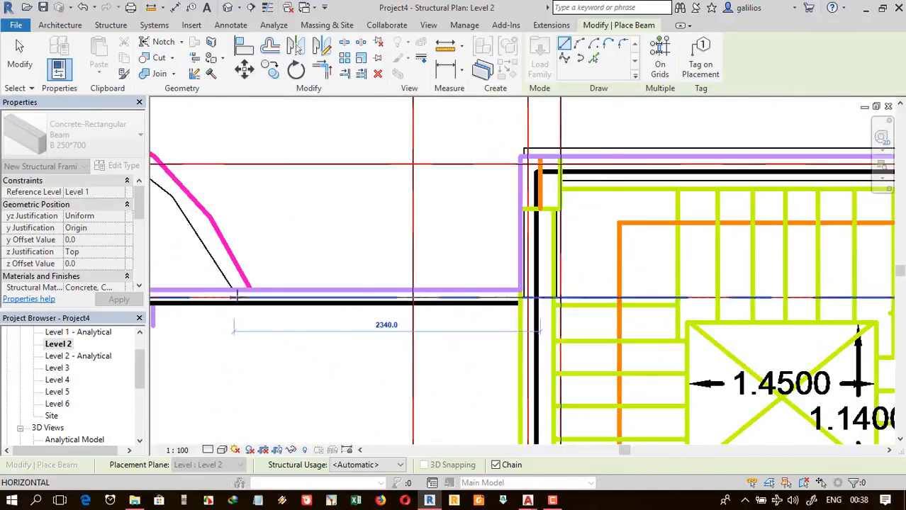
pyautogui.scroll(-3, 282, 324)
pyautogui.scroll(-2, 282, 323)
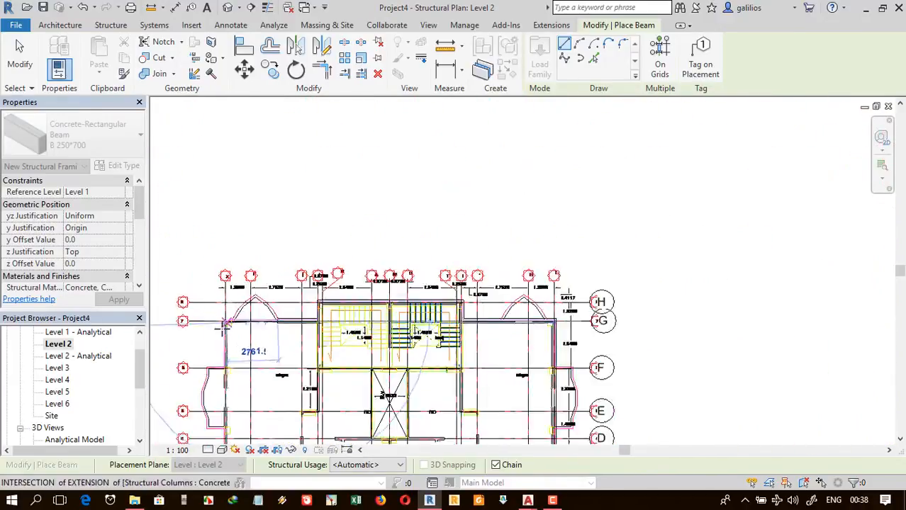
pyautogui.scroll(5, 256, 319)
# - Continue the beam chain down grid 1 from grid G to grid B, and along grid B to grid 2
pyautogui.scroll(-4, 245, 324)
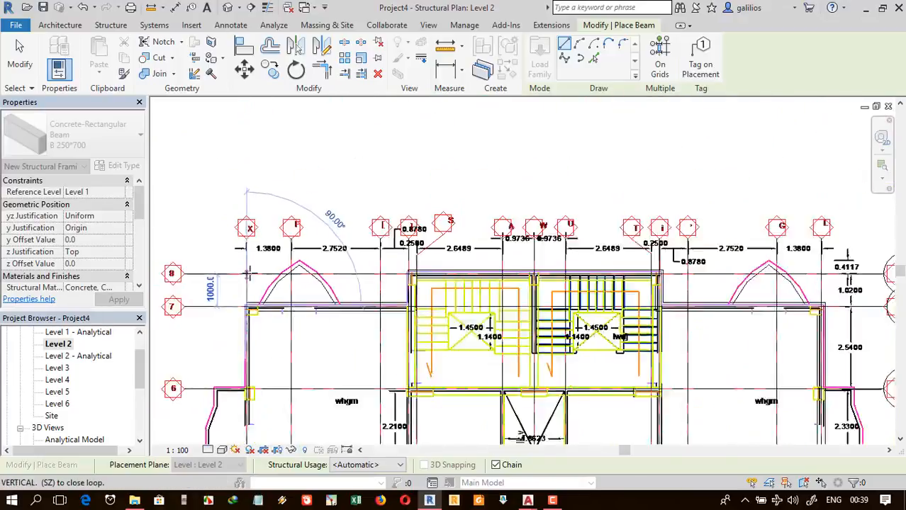
pyautogui.scroll(5, 263, 399)
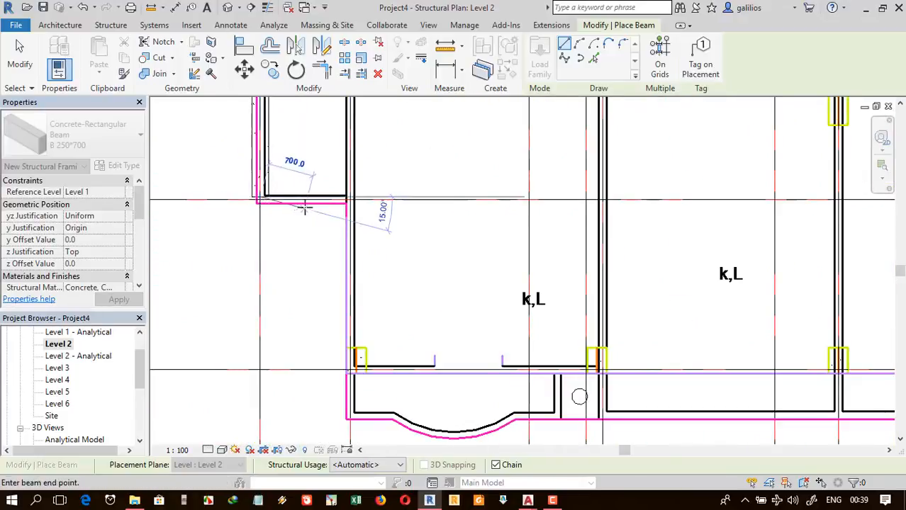
pyautogui.click(347, 201)
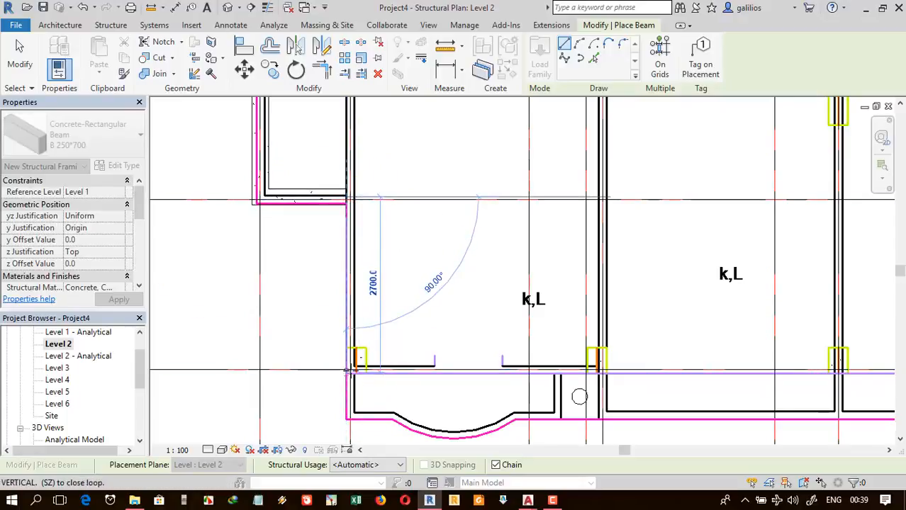
# - Try to place a beam down grid 2 from grid B to the column at grid A, and undo the placement
pyautogui.scroll(4, 350, 374)
pyautogui.click(349, 361)
pyautogui.scroll(-3, 352, 365)
pyautogui.scroll(-2, 352, 365)
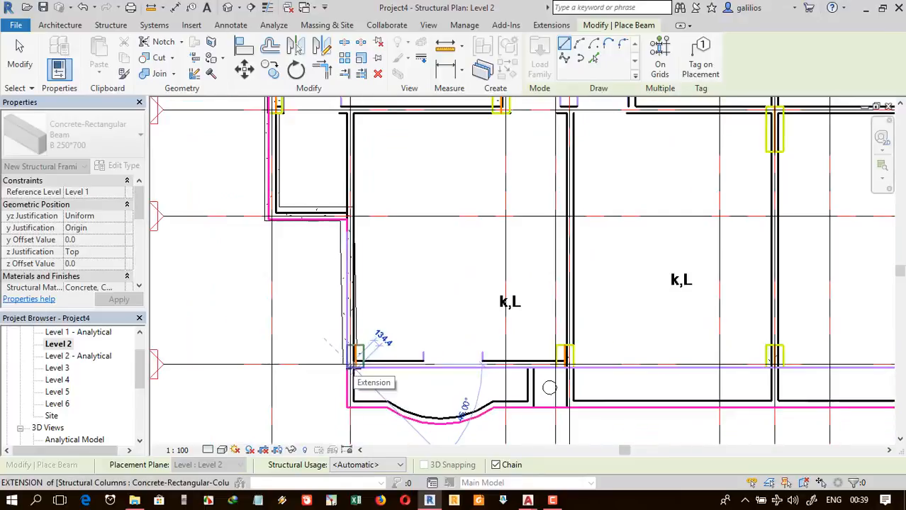
pyautogui.click(84, 8)
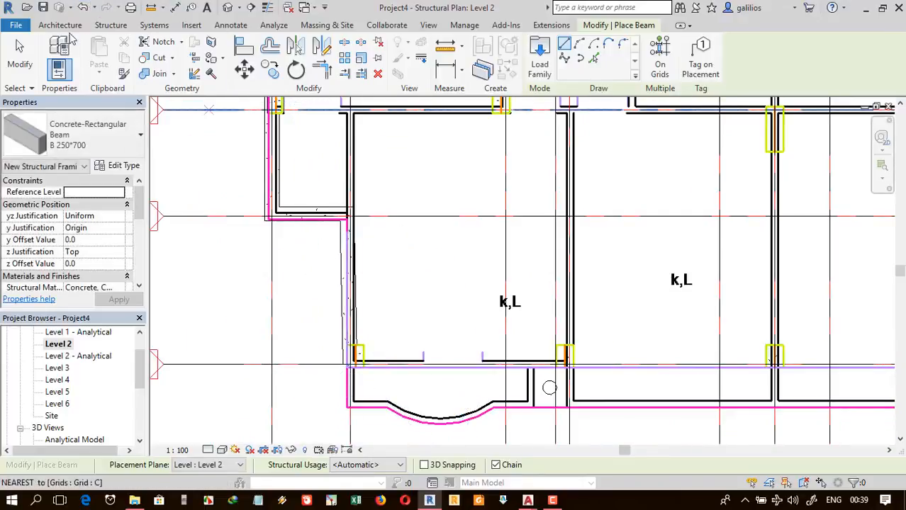
# - Place a B 250*700 beam down grid 2 from the end of the grid B beam to the corner column at grid A
pyautogui.scroll(3, 352, 373)
pyautogui.scroll(-3, 350, 245)
pyautogui.scroll(2, 347, 137)
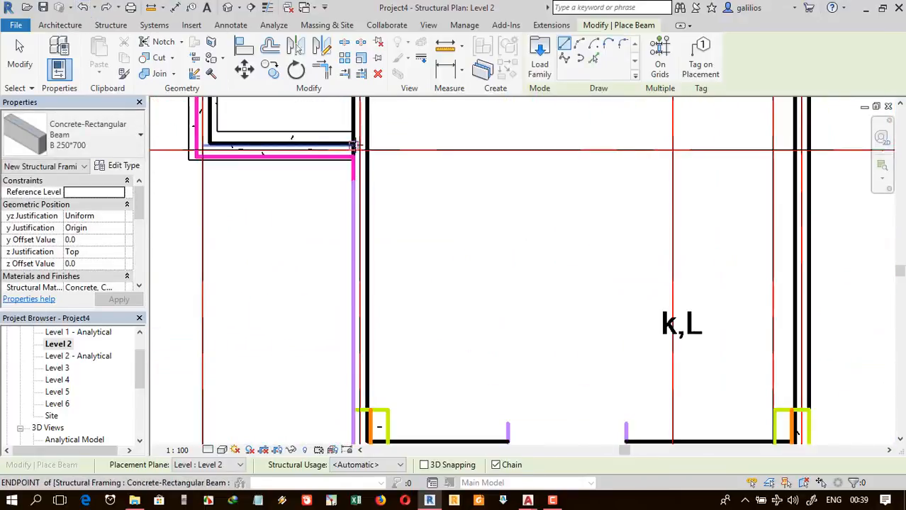
pyautogui.click(360, 145)
pyautogui.scroll(-2, 389, 409)
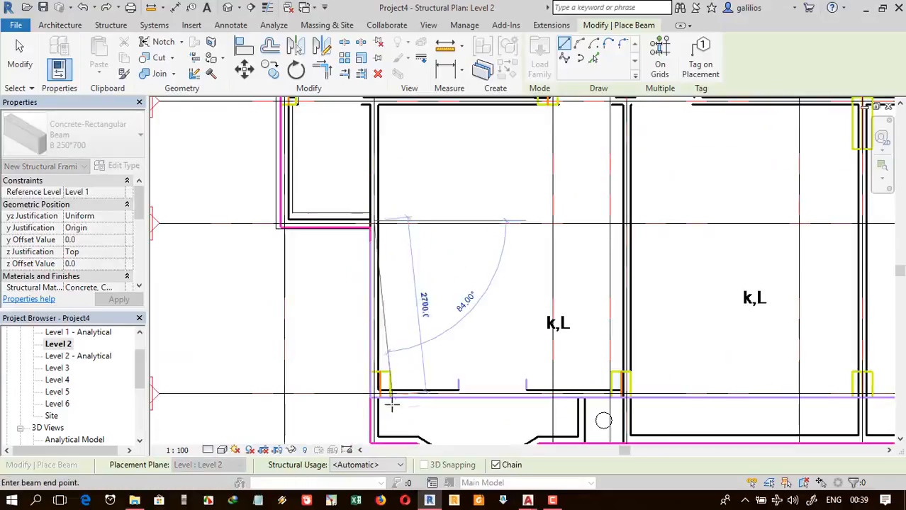
pyautogui.scroll(4, 378, 398)
# - Place a B 250*700 beam along grid A from grid 2 to the corner column at grid 12, and end beam placement
pyautogui.scroll(-6, 480, 361)
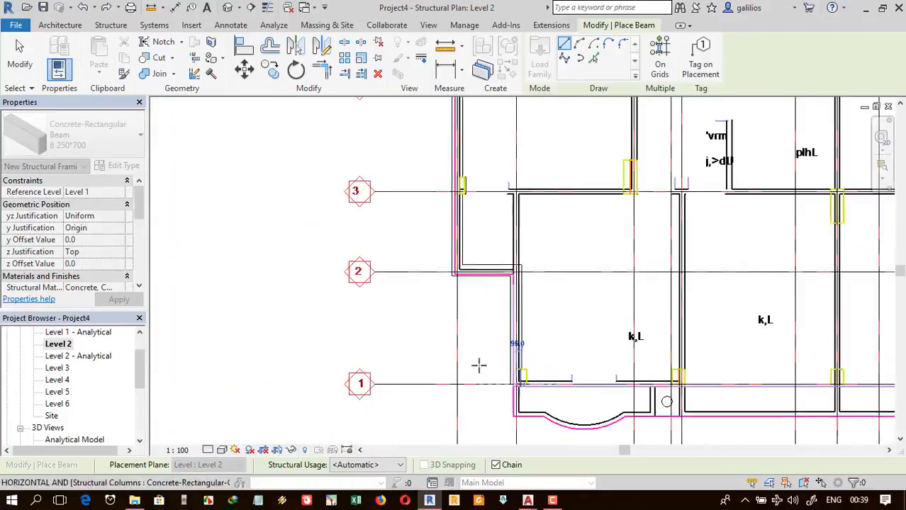
pyautogui.scroll(6, 830, 386)
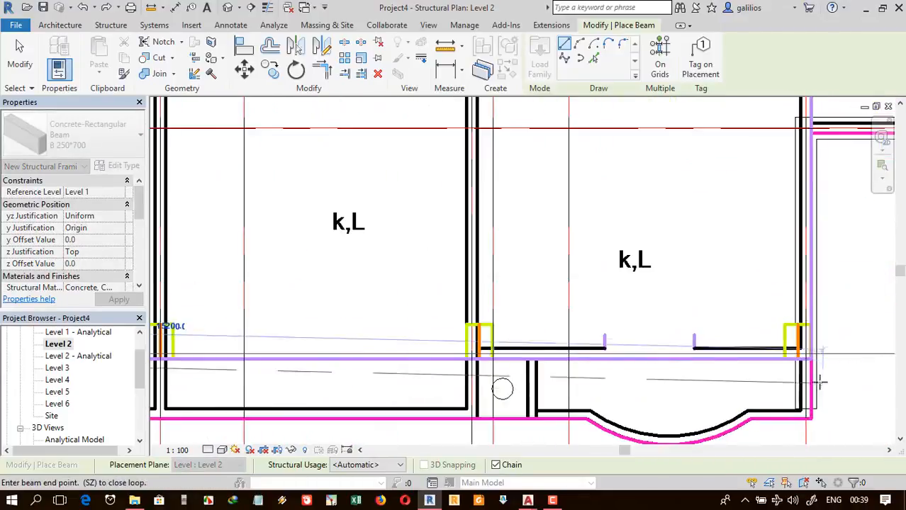
pyautogui.click(789, 342)
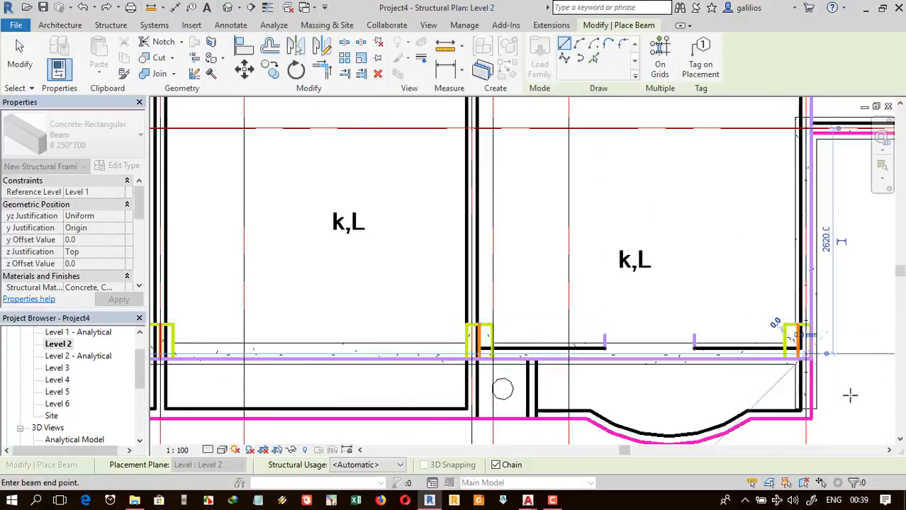
pyautogui.press('Escape')
pyautogui.press('Escape')
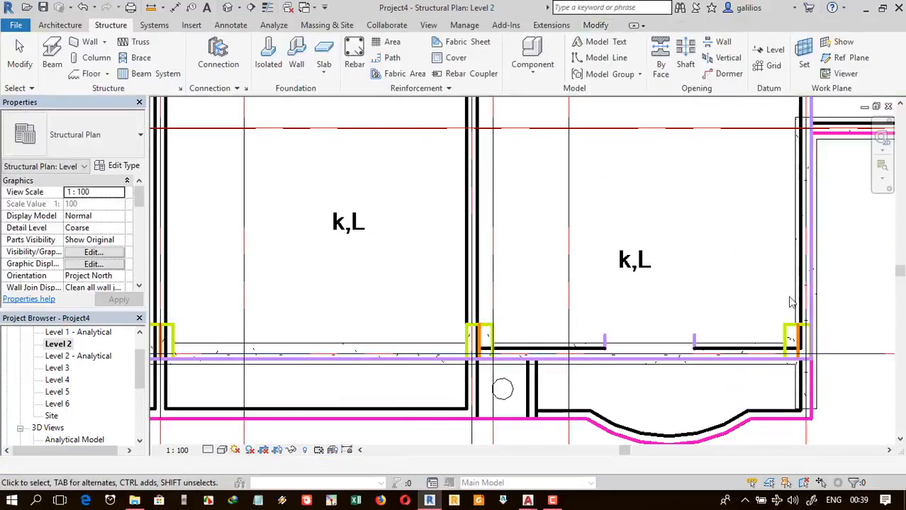
# - Shorten the grid 12 beam by pulling its end up from the balcony corner to grid A
pyautogui.click(809, 386)
pyautogui.moveTo(806, 410); pyautogui.dragTo(806, 353)
pyautogui.click(828, 356)
pyautogui.scroll(-4, 827, 360)
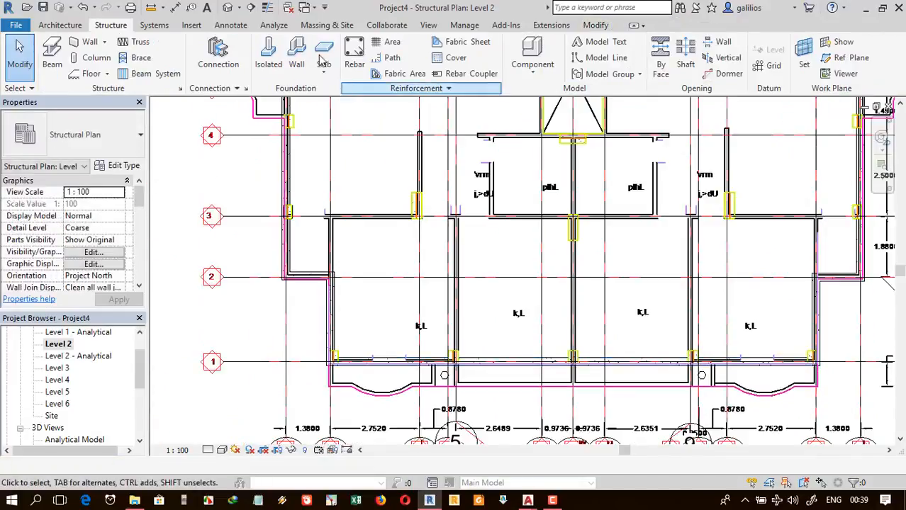
# - Check the perimeter beams and columns in the default 3D view, and return to the Level 2 structural plan
pyautogui.click(229, 8)
pyautogui.scroll(2, 665, 351)
pyautogui.scroll(-4, 538, 255)
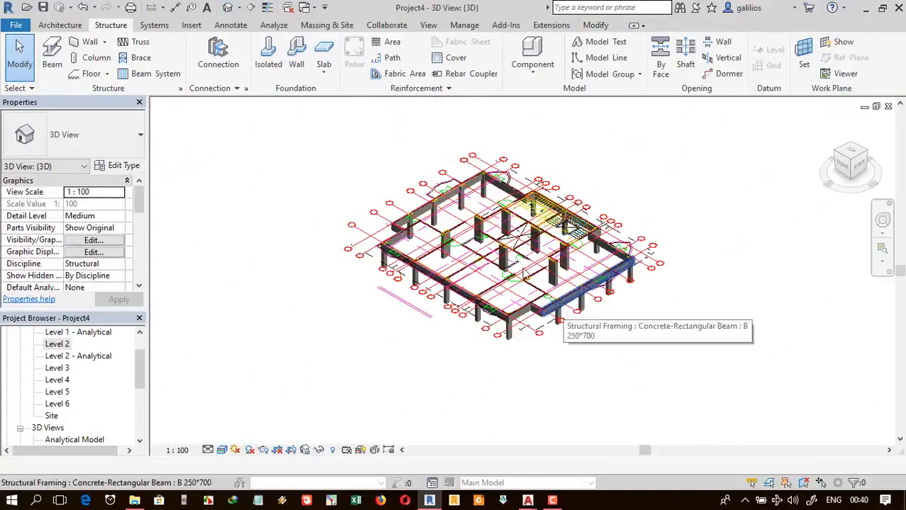
pyautogui.click(61, 24)
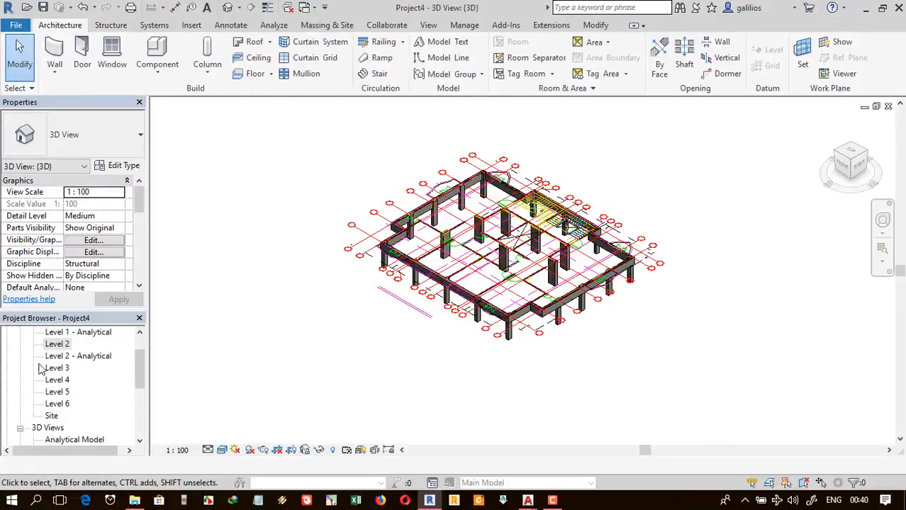
pyautogui.doubleClick(57, 344)
pyautogui.scroll(-2, 528, 191)
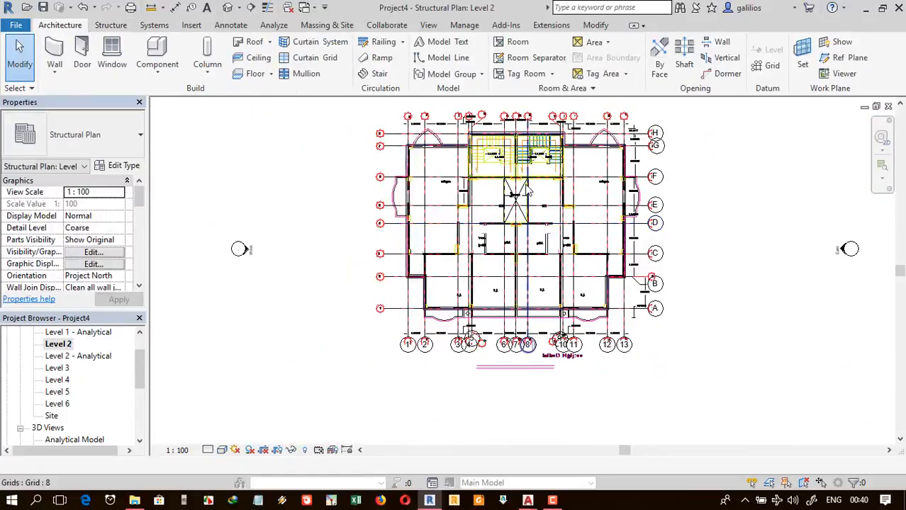
pyautogui.scroll(4, 528, 192)
pyautogui.scroll(-3, 595, 113)
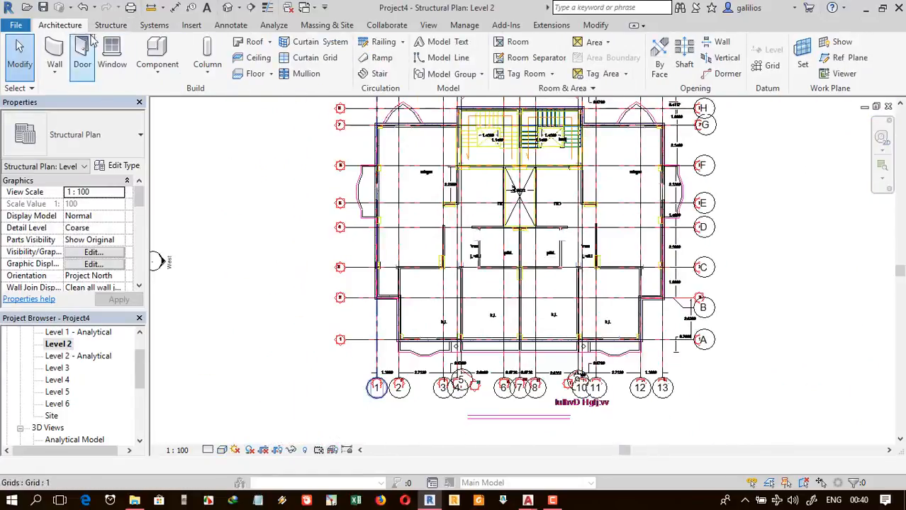
# - Duplicate the B 250*700 concrete beam type as B 250 * 500 and change its height h to match the name
pyautogui.click(110, 26)
pyautogui.click(54, 54)
pyautogui.scroll(2, 545, 161)
pyautogui.scroll(-3, 542, 177)
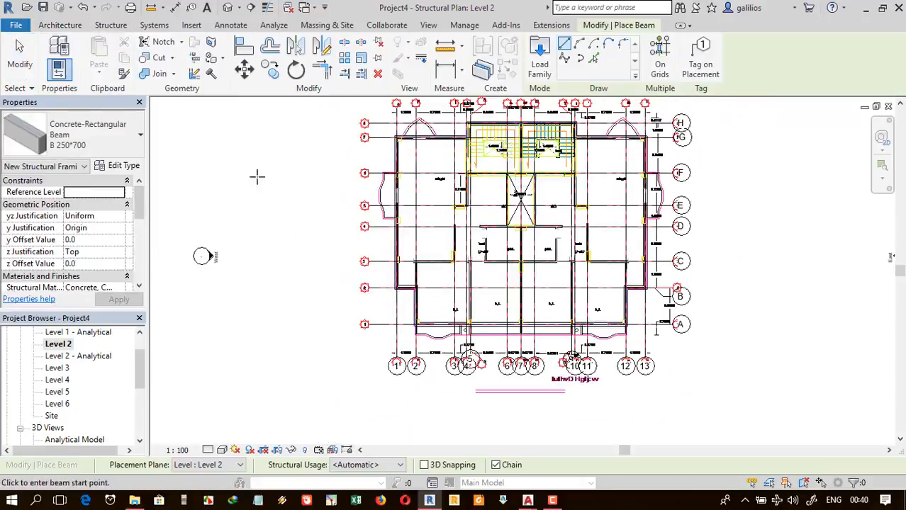
pyautogui.click(138, 166)
pyautogui.click(381, 112)
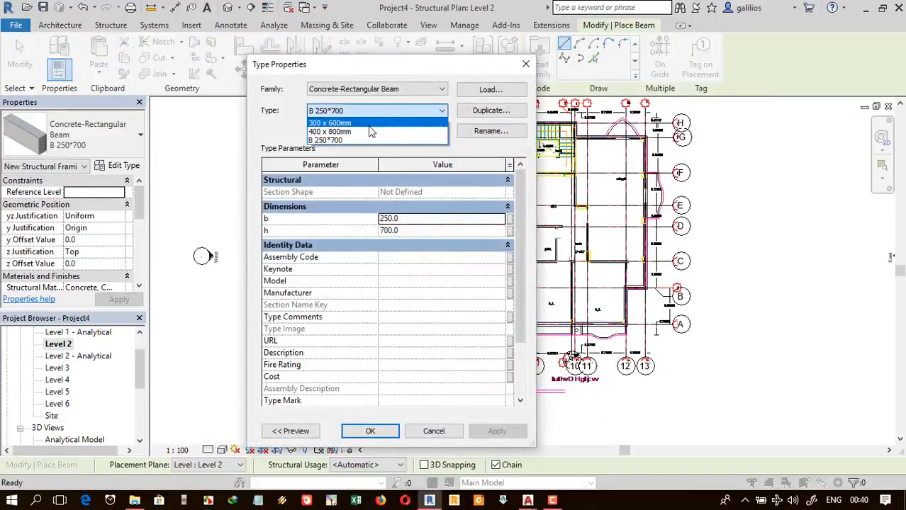
pyautogui.click(488, 113)
pyautogui.click(428, 112)
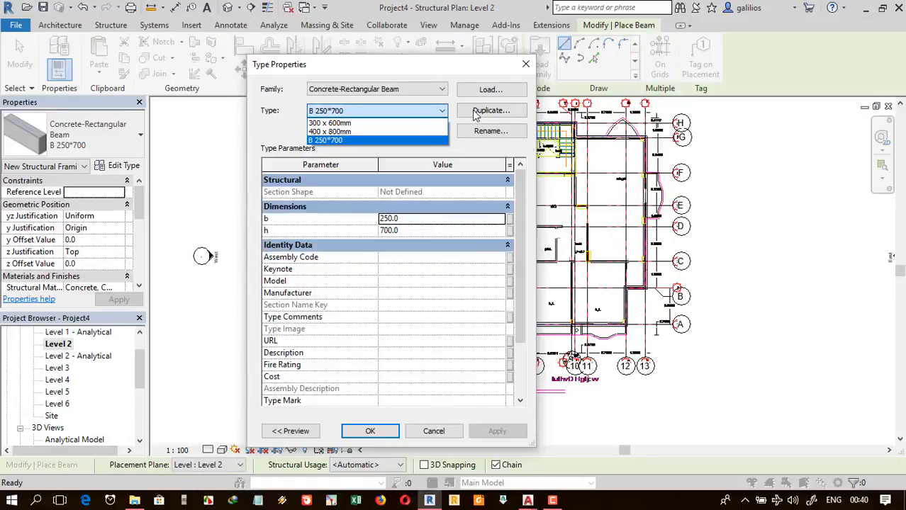
pyautogui.click(475, 114)
pyautogui.click(477, 112)
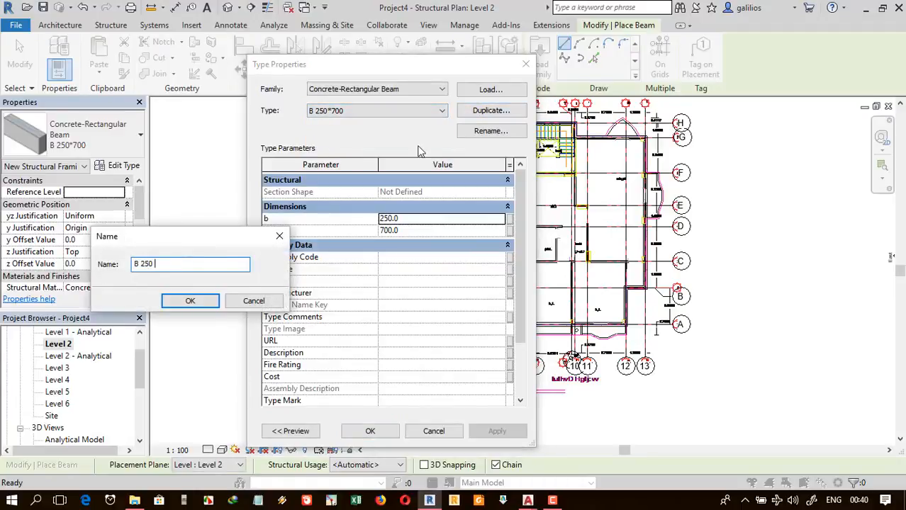
pyautogui.click(190, 301)
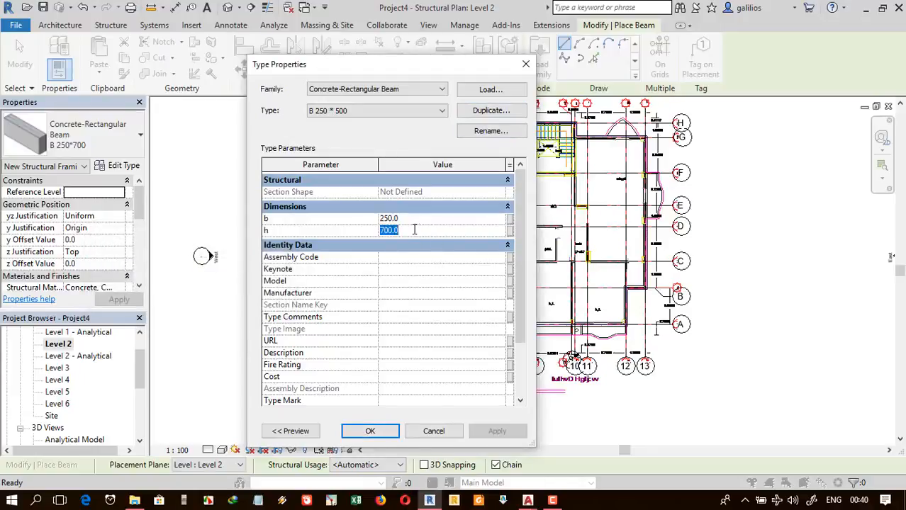
pyautogui.click(393, 433)
# - Place a B 250 * 500 beam down the stairwell side along grid 10, from the grid G beam end to grid F
pyautogui.scroll(5, 583, 176)
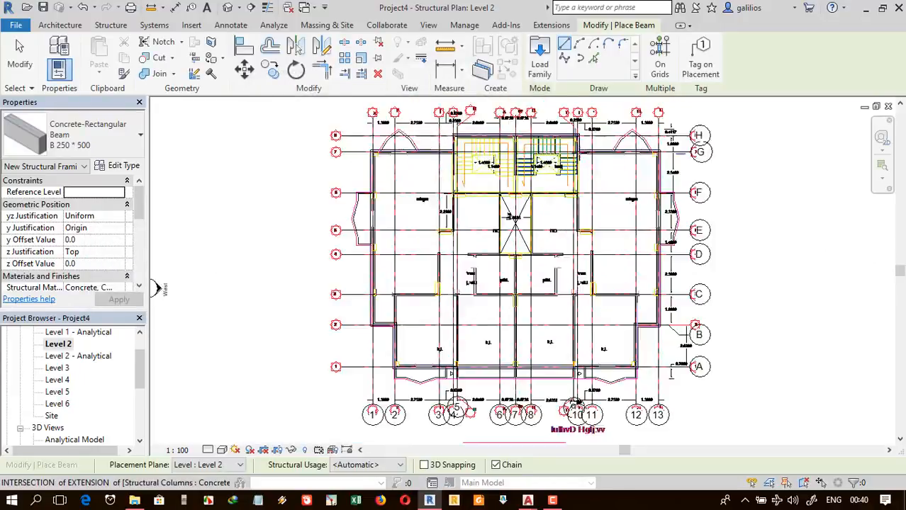
pyautogui.scroll(2, 582, 176)
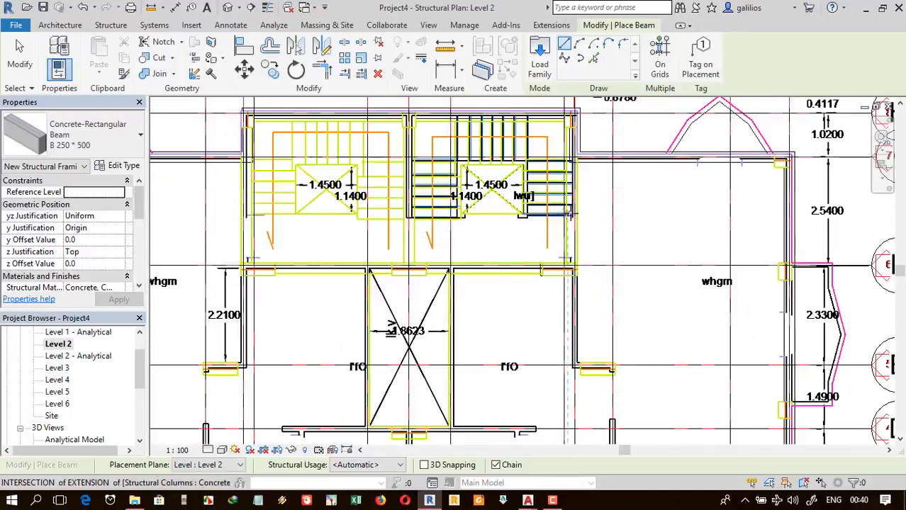
pyautogui.scroll(2, 582, 174)
pyautogui.scroll(-1, 540, 169)
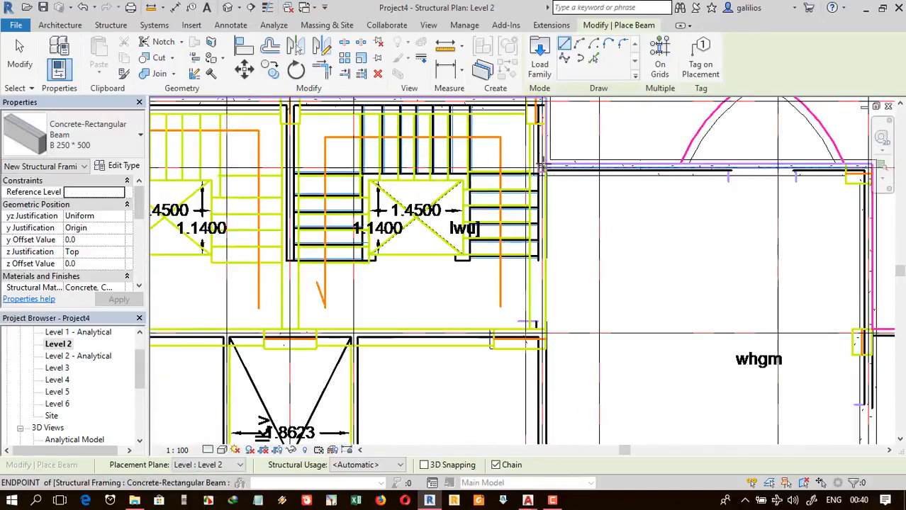
pyautogui.click(540, 168)
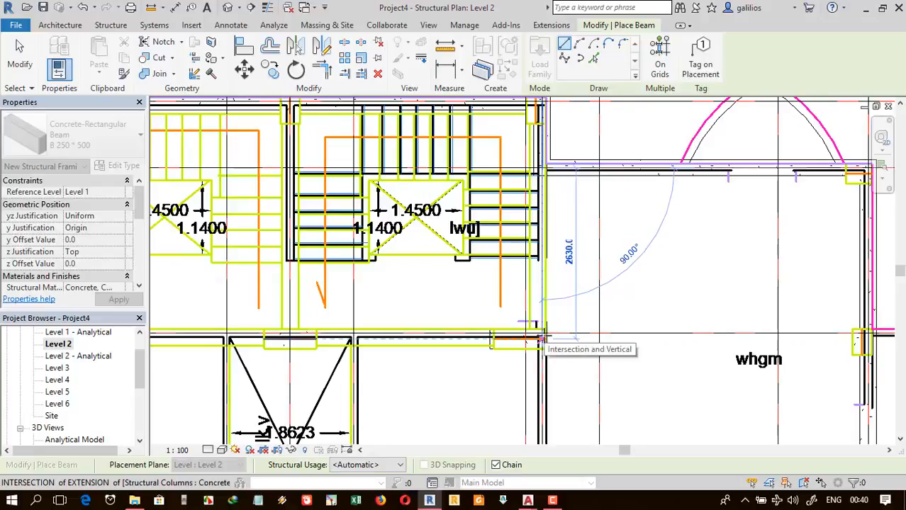
pyautogui.scroll(3, 541, 339)
# - Continue B 250 * 500 beams along grid F to grid 4 and up to the stairwell corner at grid H, and end the chain
pyautogui.scroll(-5, 496, 327)
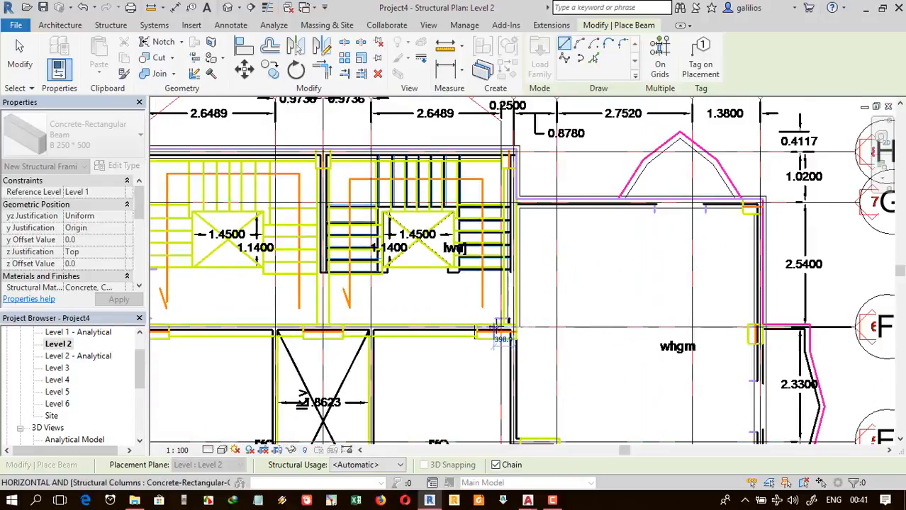
pyautogui.scroll(5, 307, 325)
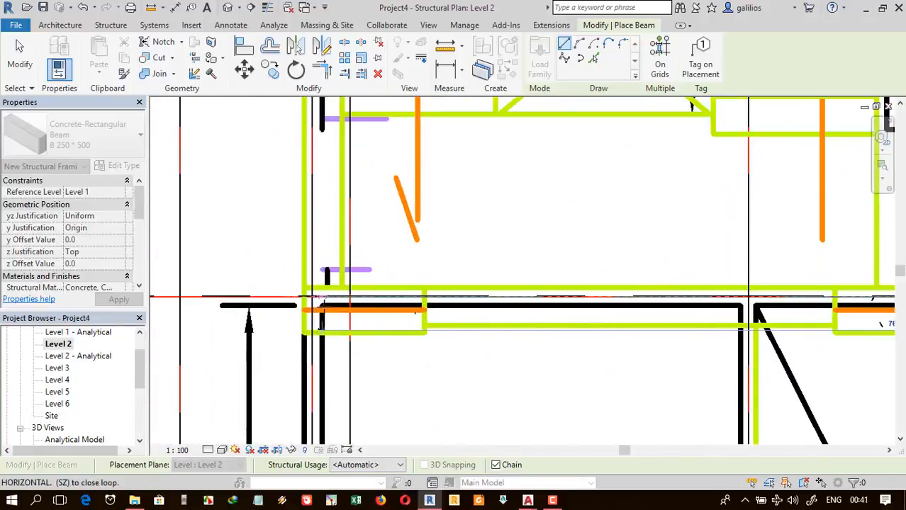
pyautogui.scroll(-4, 324, 297)
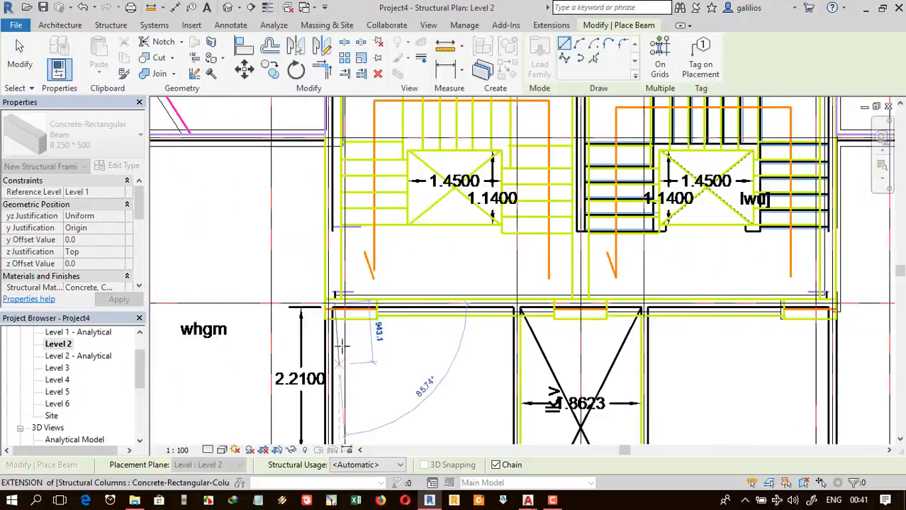
pyautogui.scroll(4, 324, 114)
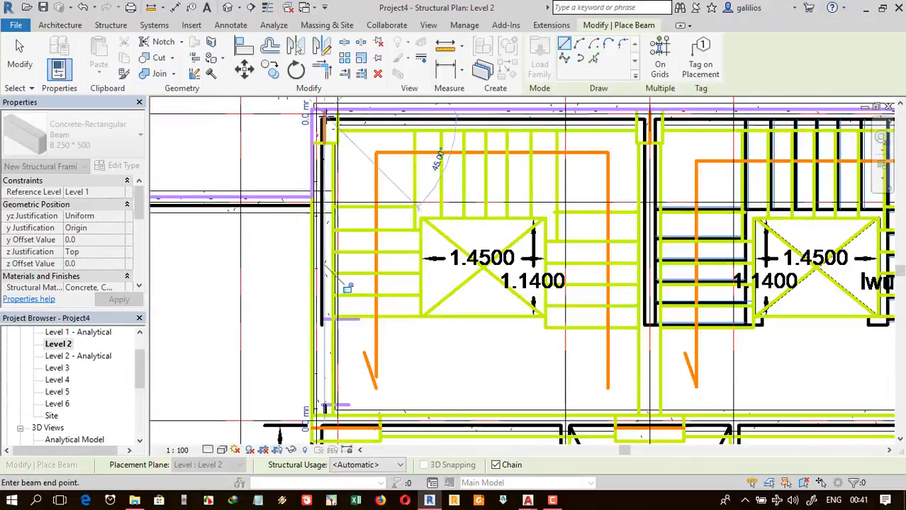
pyautogui.scroll(-4, 418, 255)
pyautogui.scroll(-1, 489, 277)
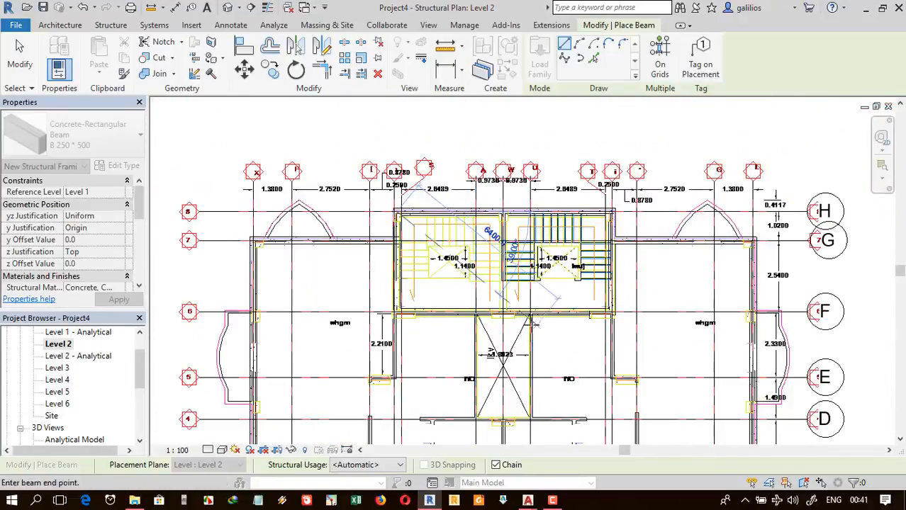
pyautogui.press('Escape')
# - Check the area below the stairwell in plan and the stairwell beams in the default 3D view
pyautogui.scroll(-3, 519, 301)
pyautogui.scroll(4, 516, 412)
pyautogui.scroll(3, 516, 412)
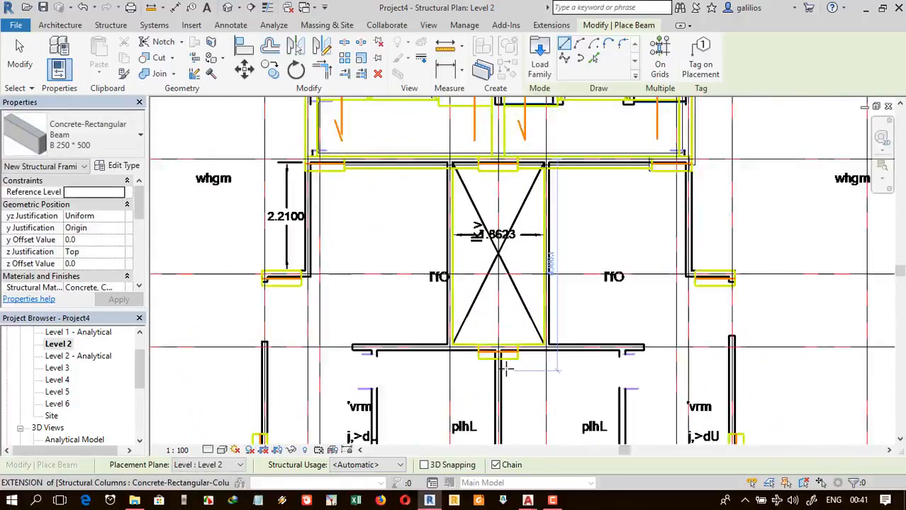
pyautogui.scroll(-5, 501, 363)
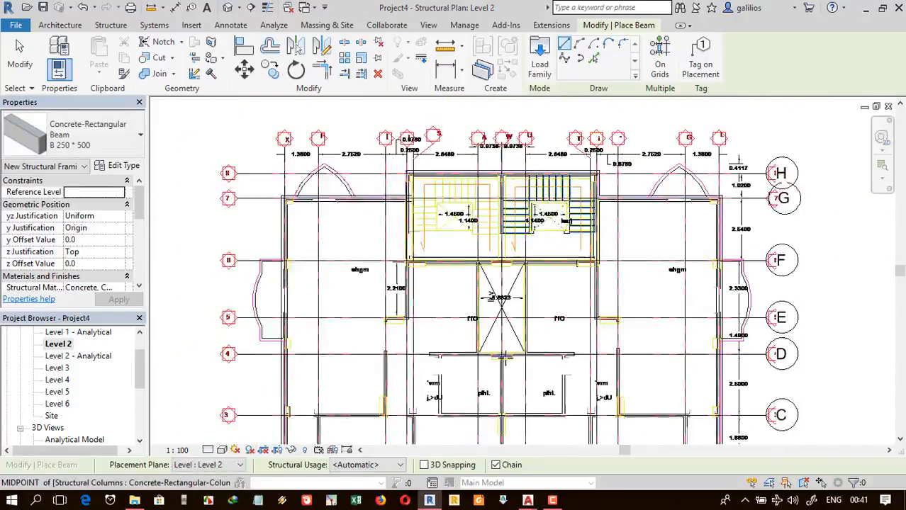
pyautogui.click(227, 7)
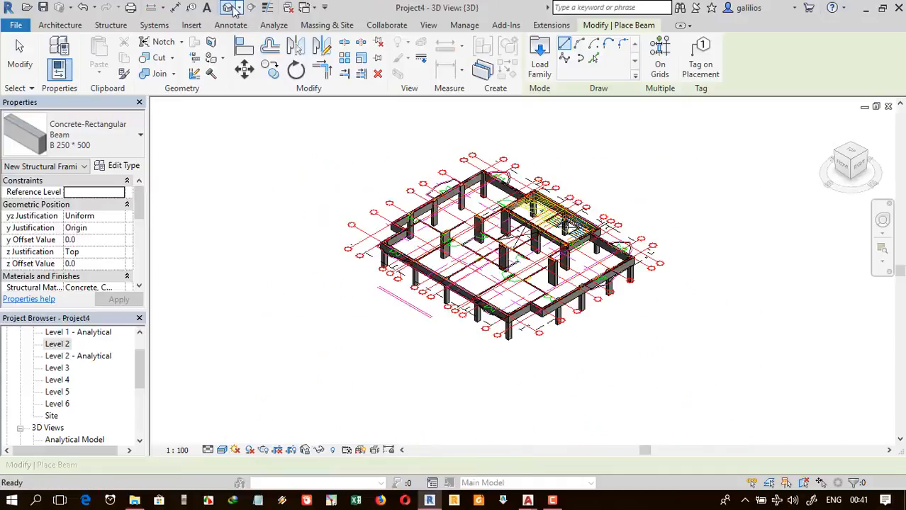
# - Start a structural floor and duplicate the Generic 300mm type as S 20
pyautogui.click(111, 25)
pyautogui.click(108, 73)
pyautogui.click(119, 93)
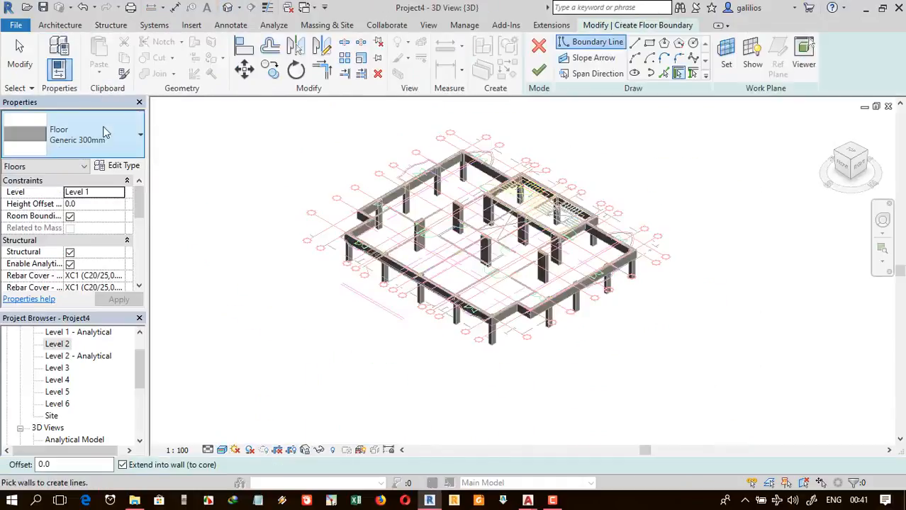
pyautogui.click(119, 165)
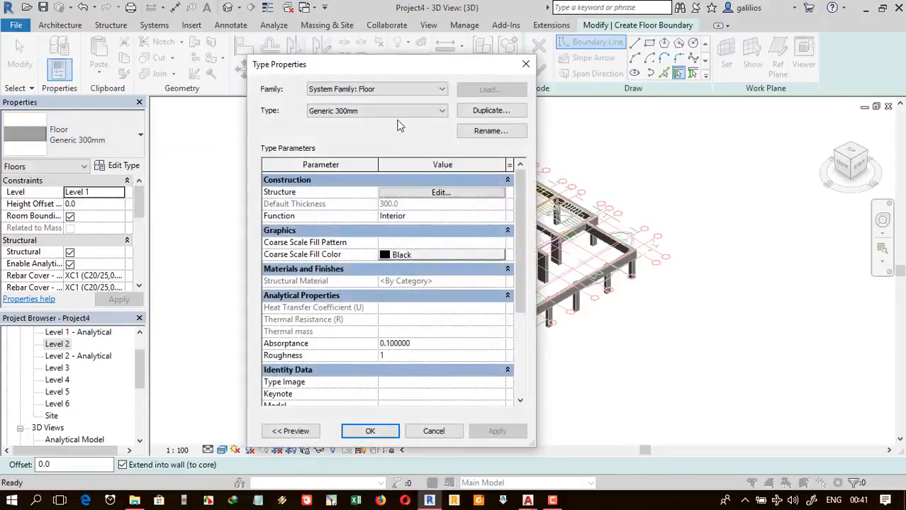
pyautogui.click(478, 112)
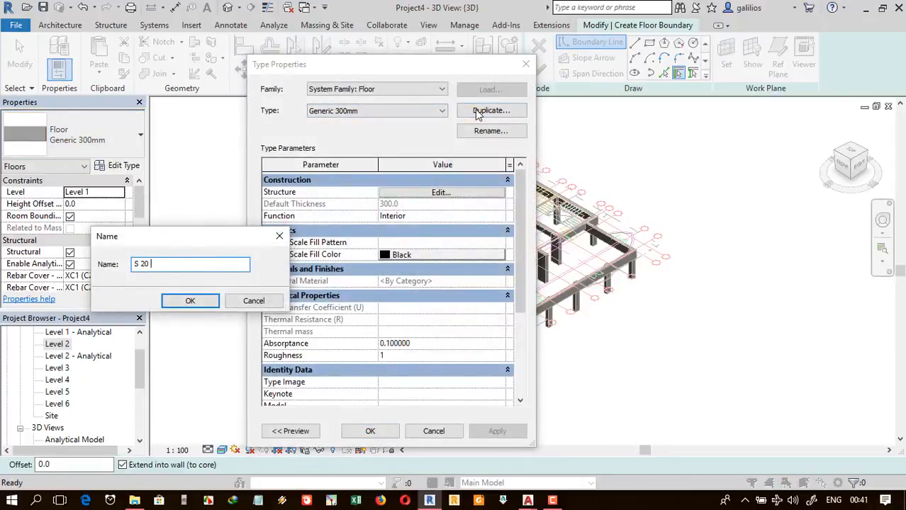
pyautogui.press('Return')
# - Set the structure layer thickness of the S 20 floor type to 200 mm and accept the type properties
pyautogui.click(441, 193)
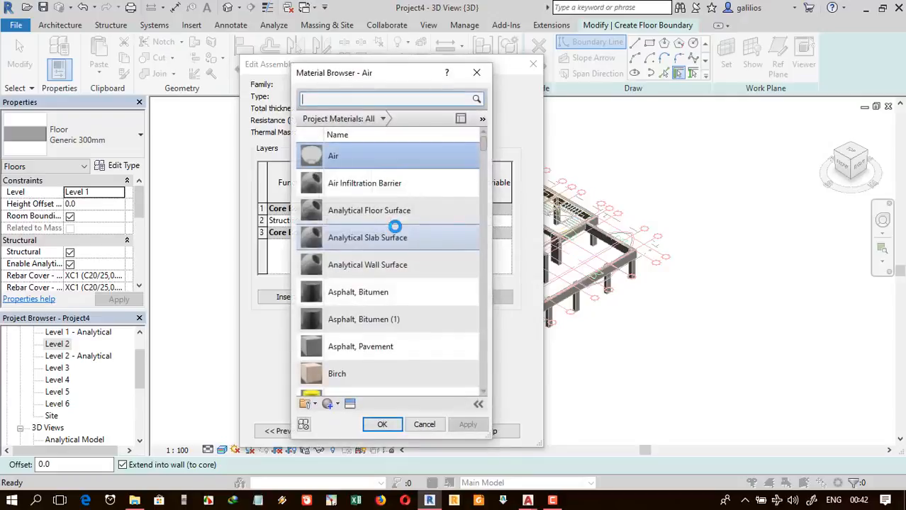
pyautogui.click(471, 76)
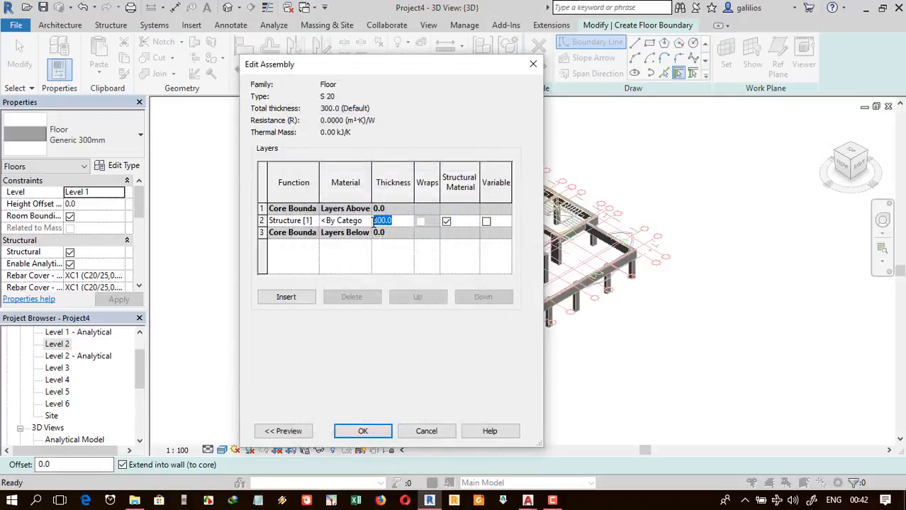
pyautogui.click(387, 436)
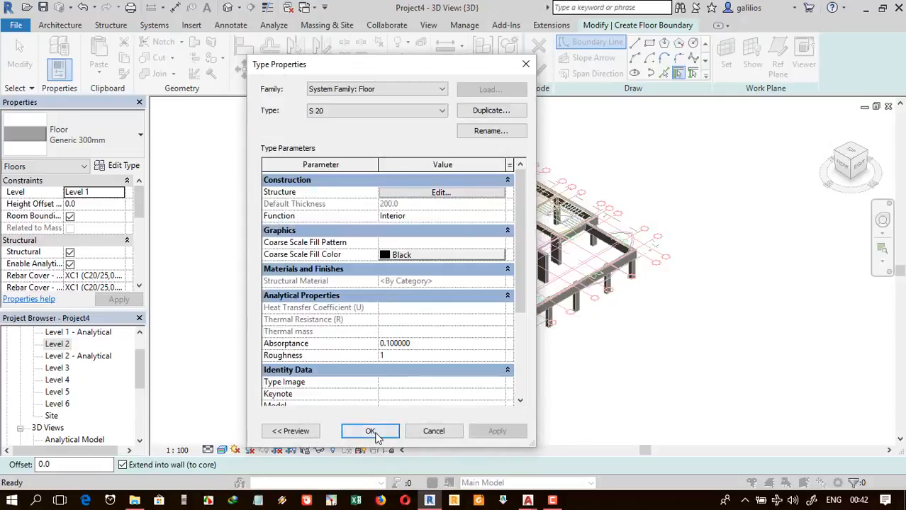
pyautogui.click(374, 431)
# - On the Level 2 structural plan, sketch the first floor boundary line from the balcony corner at grid 12 to the start of its curved edge
pyautogui.doubleClick(60, 344)
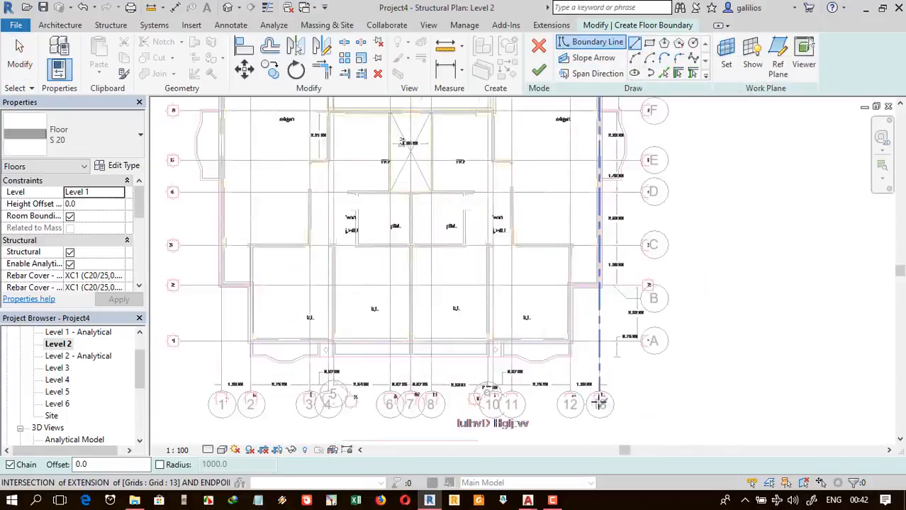
pyautogui.scroll(3, 610, 249)
pyautogui.scroll(-5, 709, 319)
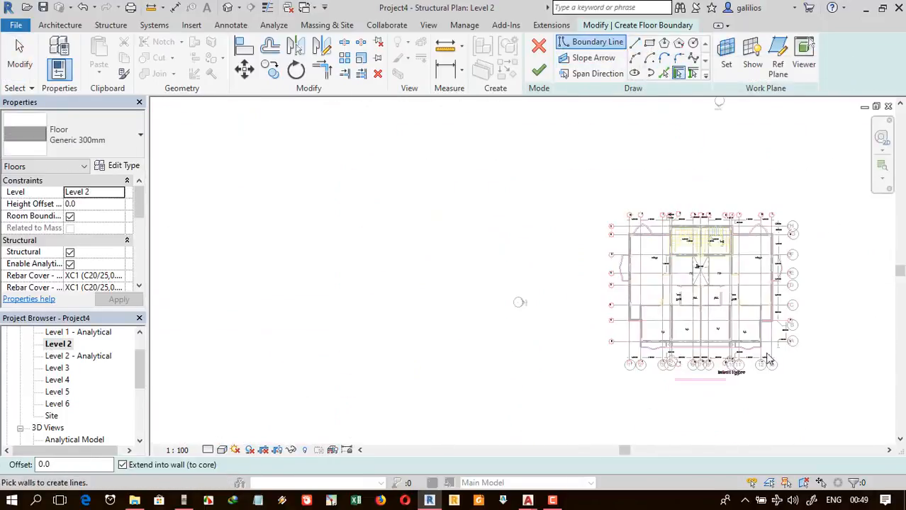
pyautogui.scroll(5, 768, 360)
pyautogui.click(653, 196)
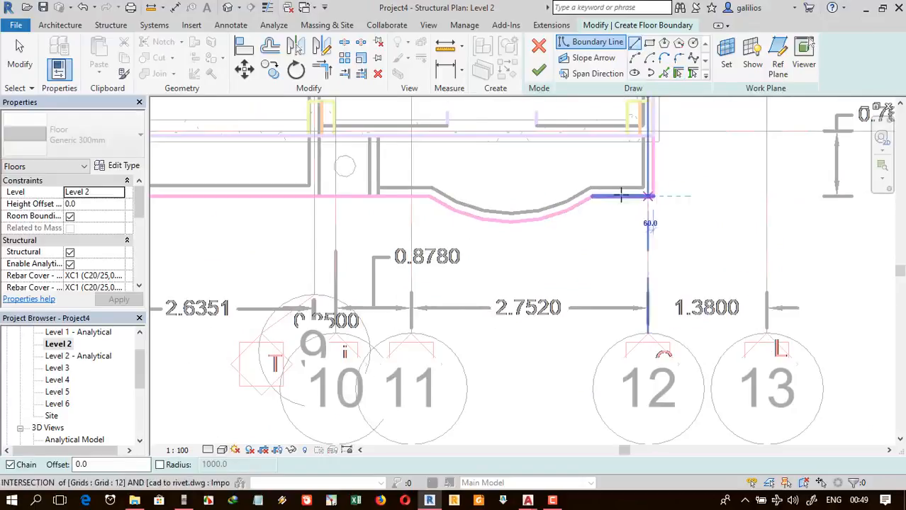
pyautogui.click(592, 196)
# - Sketch a boundary arc following the curved balcony edge between grids 12 and 11
pyautogui.click(634, 58)
pyautogui.click(429, 196)
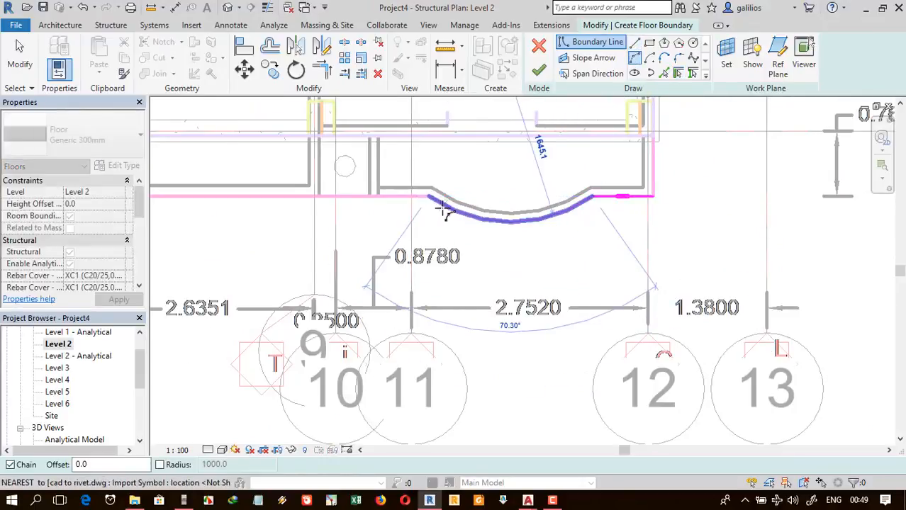
pyautogui.click(451, 211)
# - Sketch a straight boundary line along the front balcony edge from the arc's end near grid 11 to the curved edge near grid 3
pyautogui.scroll(-5, 553, 263)
pyautogui.scroll(4, 360, 253)
pyautogui.scroll(3, 333, 255)
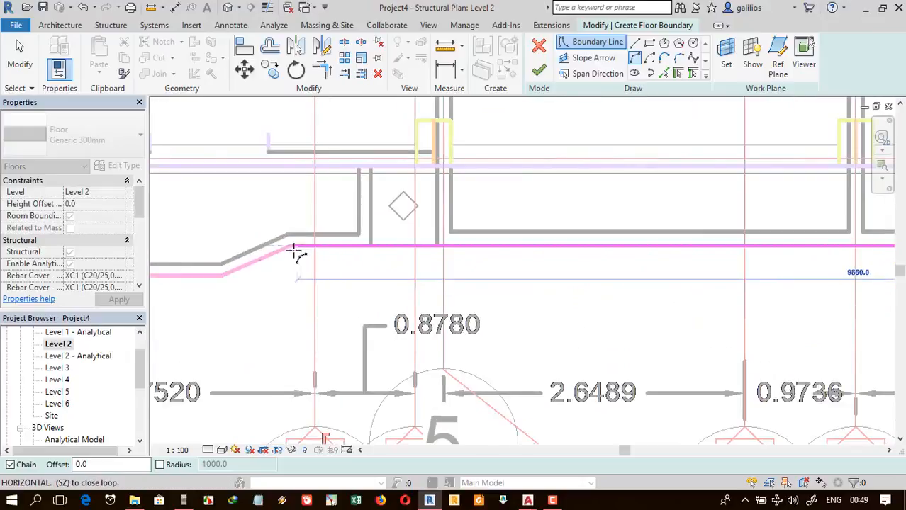
pyautogui.click(635, 44)
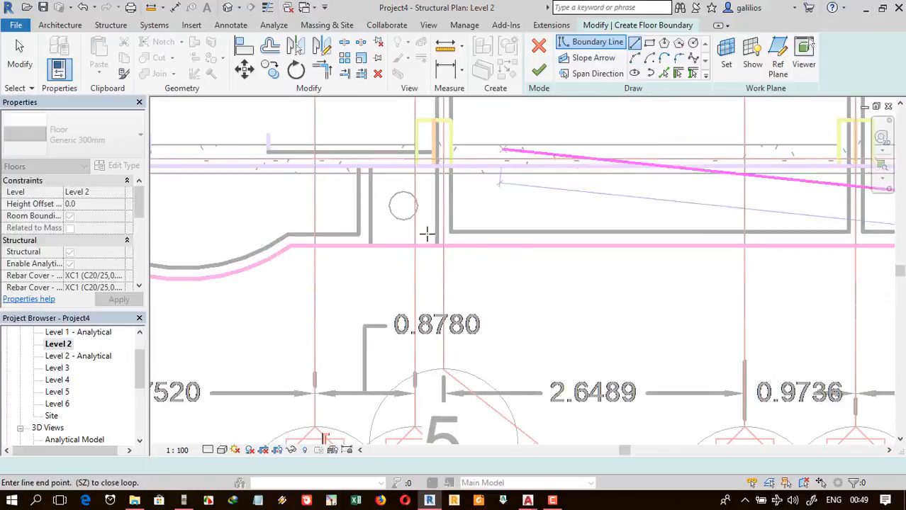
pyautogui.click(291, 246)
# - Add a boundary arc along the curved balcony edge between grids 3 and 2
pyautogui.scroll(-5, 333, 254)
pyautogui.scroll(4, 328, 255)
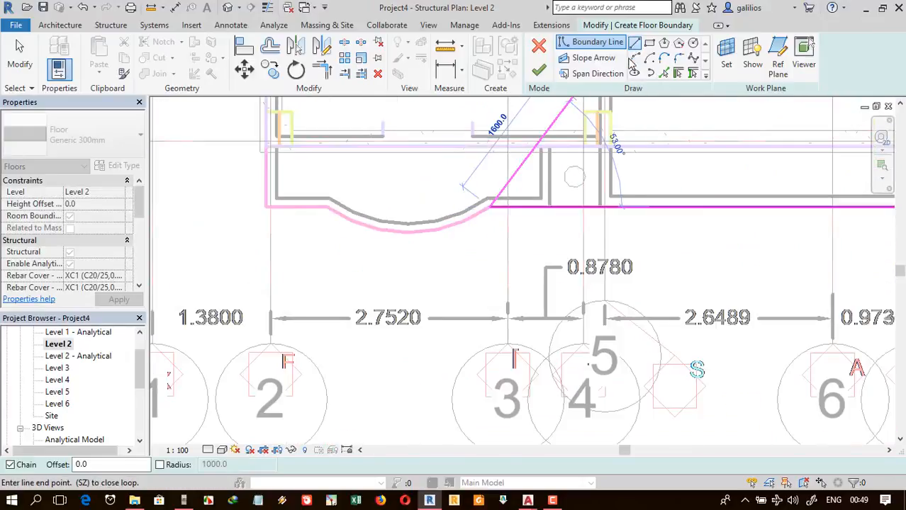
pyautogui.click(341, 207)
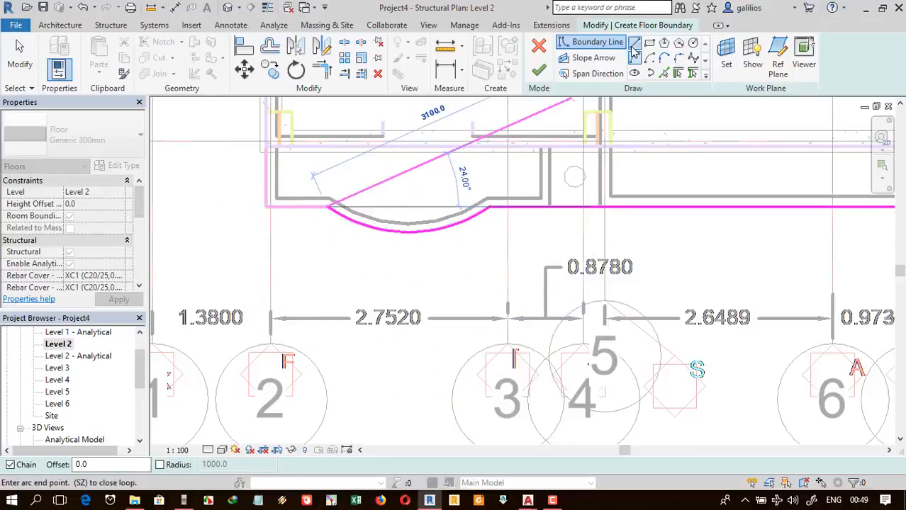
# - Continue the boundary to the balcony corner at grid 2, up to the grid A beam's outer corner, and along the grid 2 beam to grid B
pyautogui.scroll(4, 251, 206)
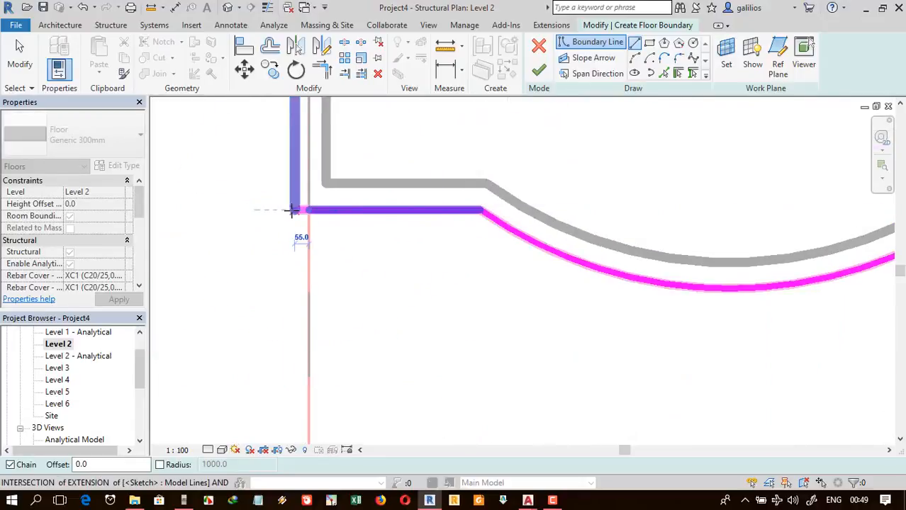
pyautogui.scroll(-4, 295, 209)
pyautogui.scroll(2, 296, 192)
pyautogui.scroll(1, 296, 189)
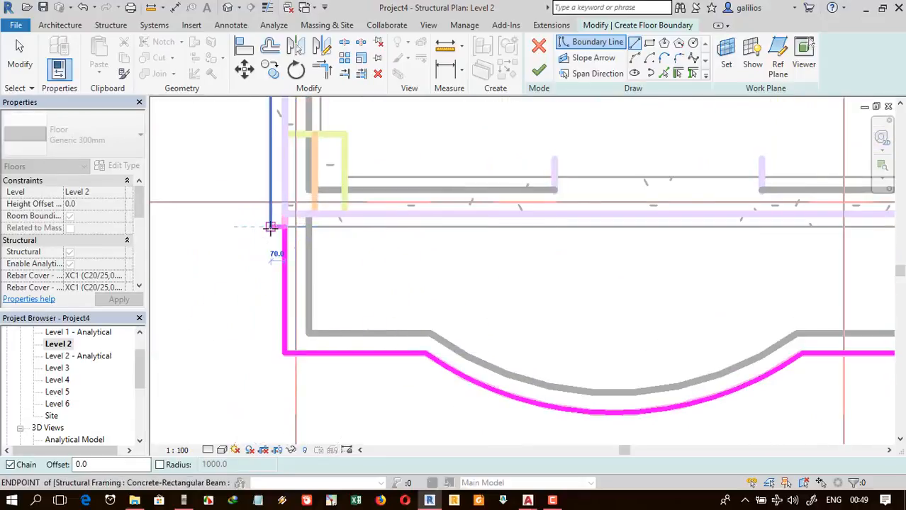
pyautogui.scroll(-6, 266, 311)
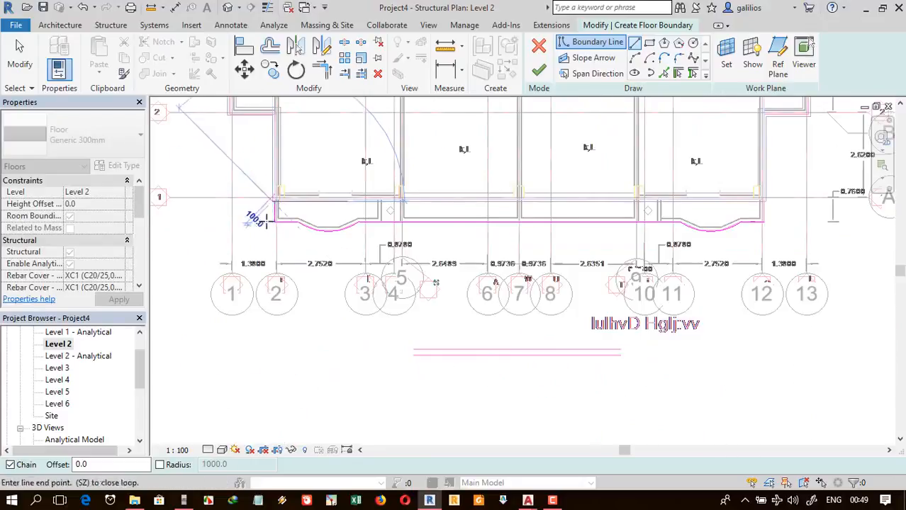
pyautogui.scroll(5, 268, 144)
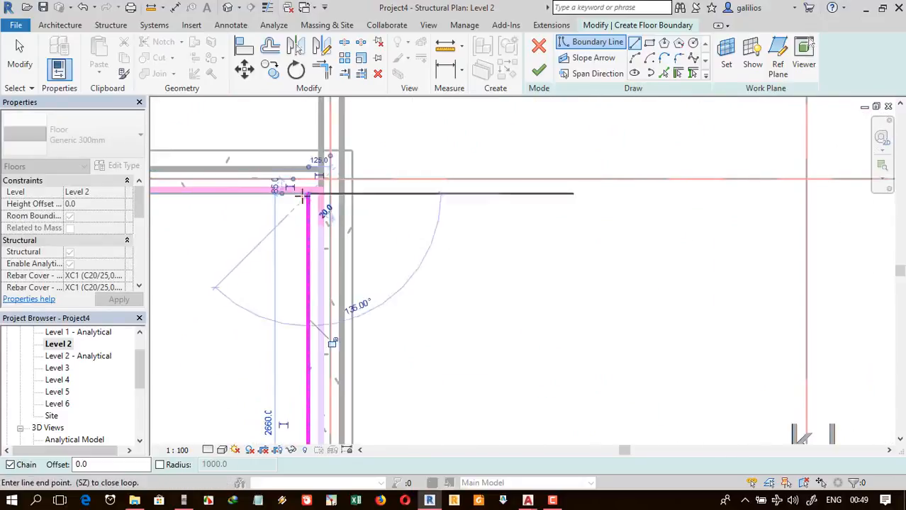
# - Continue the straight boundary along the building edge from grid 2 and around the balcony's lower corner near grid 4, ending where its curve begins
pyautogui.scroll(-4, 302, 199)
pyautogui.scroll(5, 212, 192)
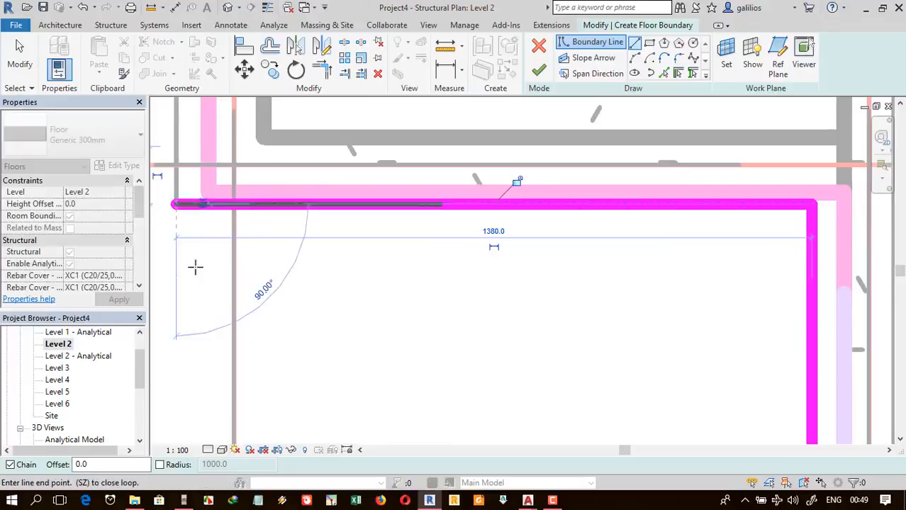
pyautogui.scroll(-4, 200, 275)
pyautogui.scroll(5, 188, 193)
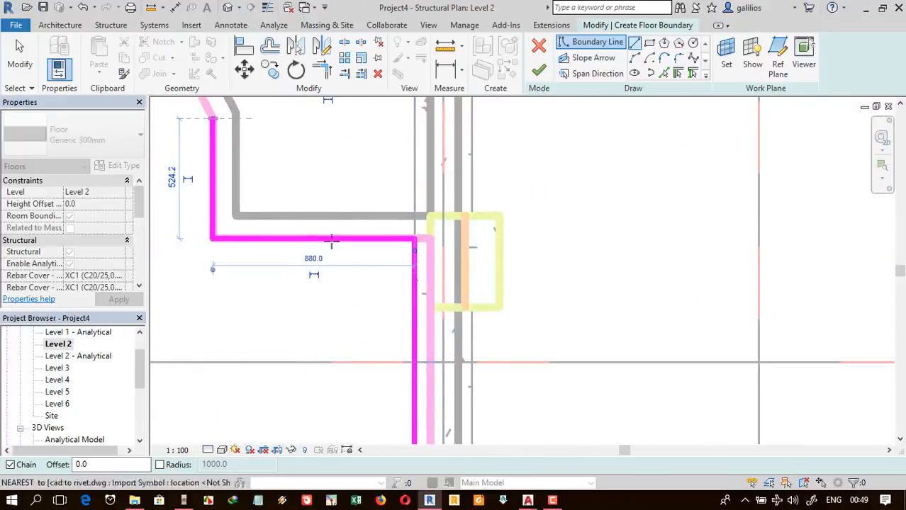
pyautogui.scroll(-5, 363, 277)
# - Sketch a boundary arc following the curved balcony edge across grid 5
pyautogui.click(634, 59)
pyautogui.scroll(5, 312, 179)
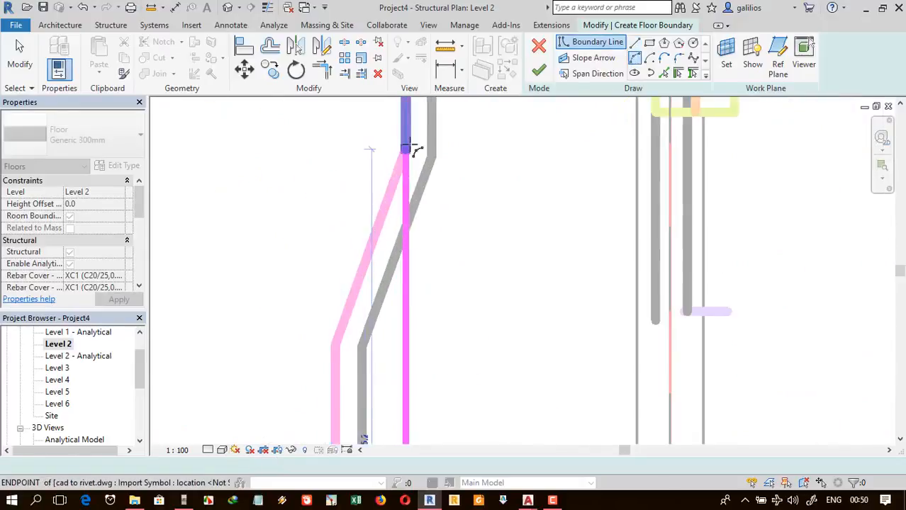
pyautogui.click(406, 151)
pyautogui.click(406, 157)
pyautogui.scroll(-4, 429, 156)
pyautogui.scroll(3, 422, 137)
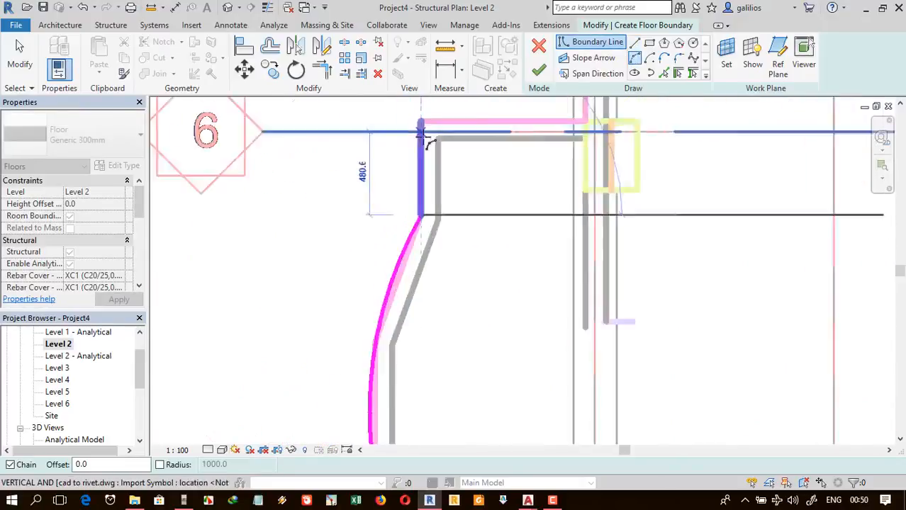
# - Extend the boundary with a nearly straight arc along the balcony's short side edge to its outer corner near grid 6
pyautogui.scroll(1, 423, 137)
pyautogui.click(421, 117)
pyautogui.scroll(5, 426, 136)
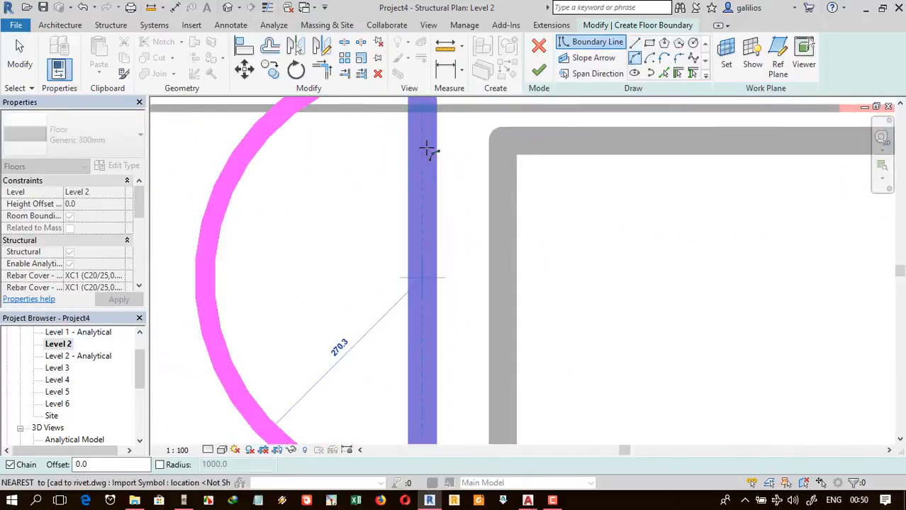
pyautogui.scroll(6, 427, 150)
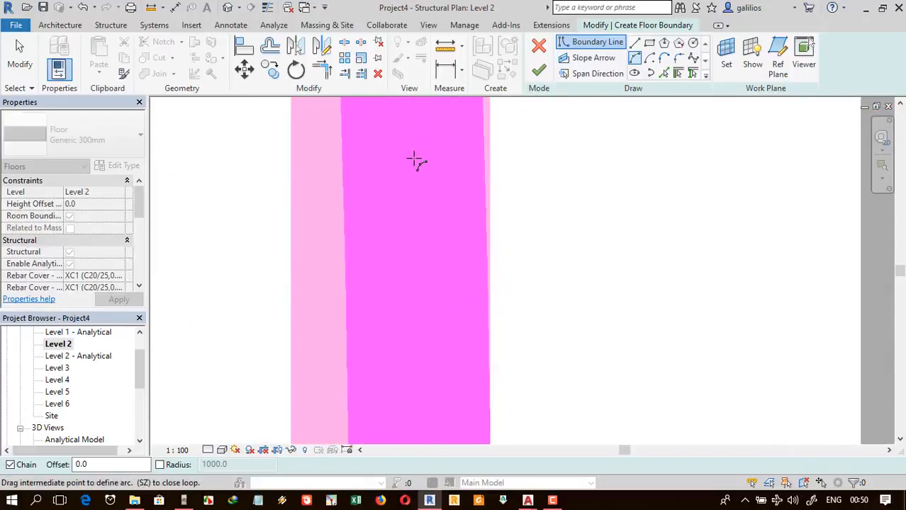
pyautogui.scroll(-8, 404, 162)
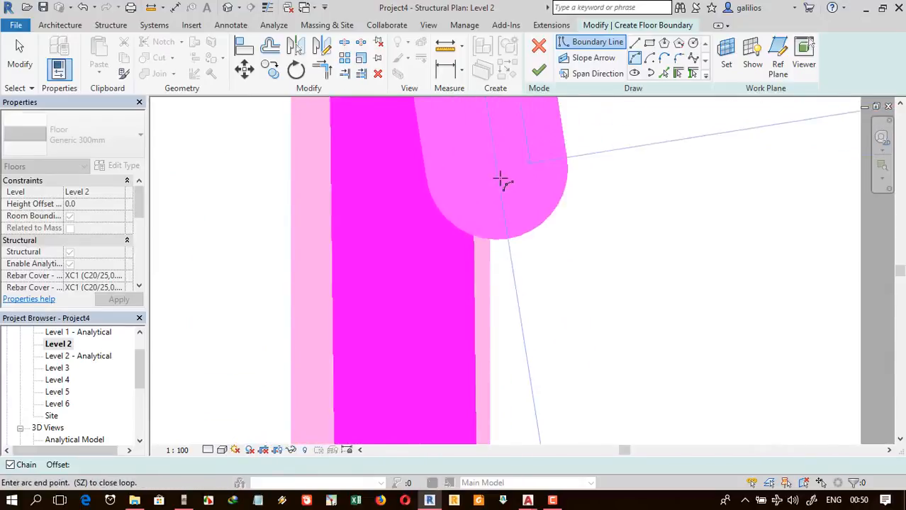
# - Sketch straight boundary lines from the balcony corner to the wall at grid 6, up to the grid 7 corner, and across to the pointed balcony
pyautogui.click(635, 43)
pyautogui.scroll(3, 685, 217)
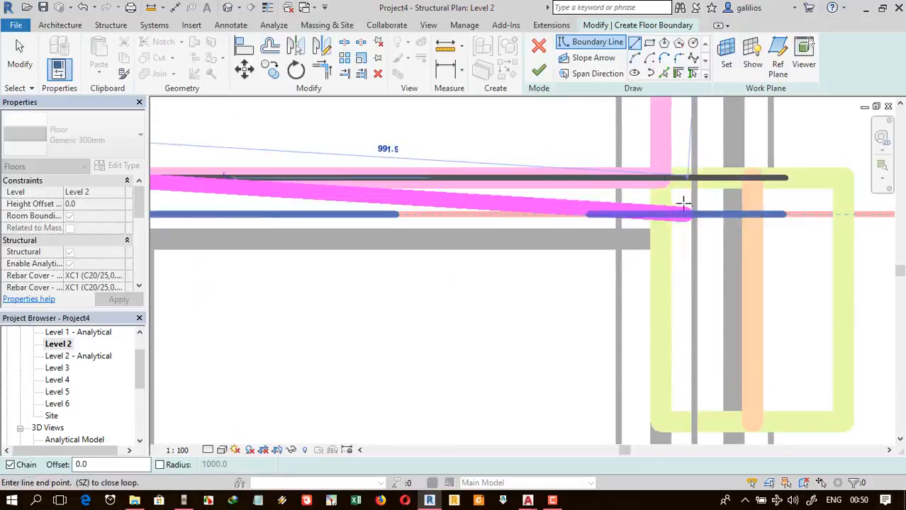
pyautogui.click(661, 176)
pyautogui.scroll(-5, 622, 248)
pyautogui.scroll(-5, 624, 244)
pyautogui.scroll(8, 636, 135)
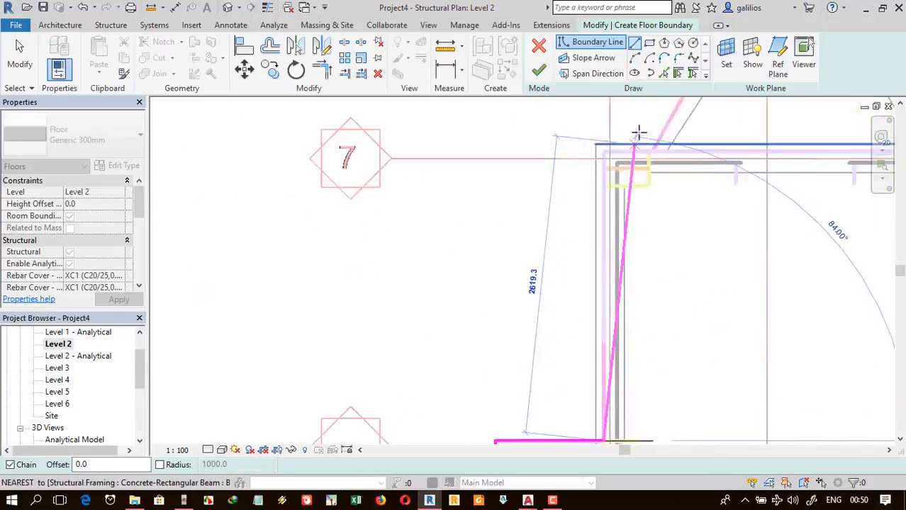
pyautogui.click(526, 179)
pyautogui.scroll(-5, 539, 180)
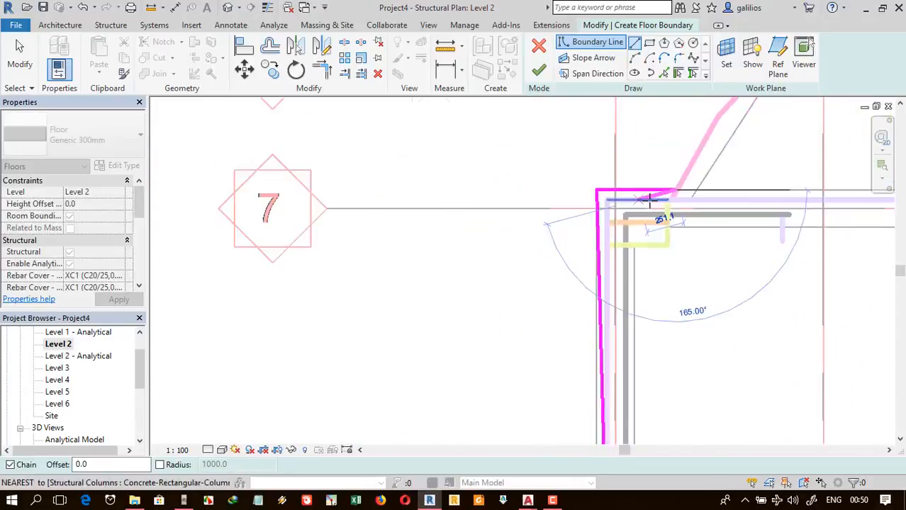
# - Draw two boundary arcs along the pointed balcony's edges near grid F, from the grid 7 beam to the apex and back
pyautogui.scroll(-3, 650, 196)
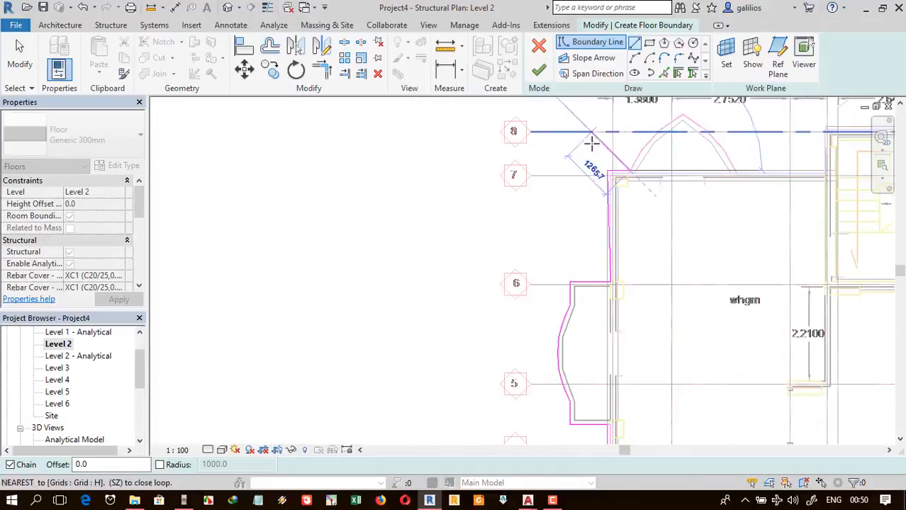
pyautogui.scroll(5, 663, 303)
pyautogui.scroll(-6, 539, 234)
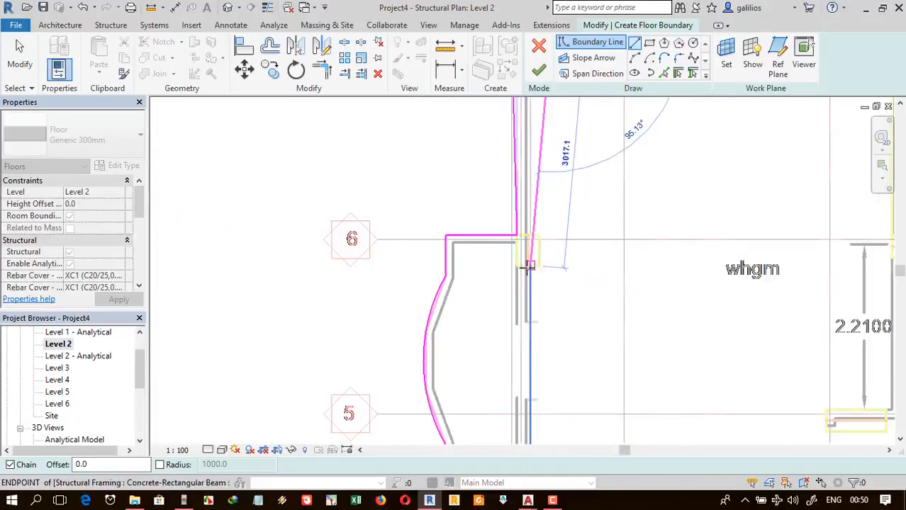
pyautogui.scroll(8, 611, 174)
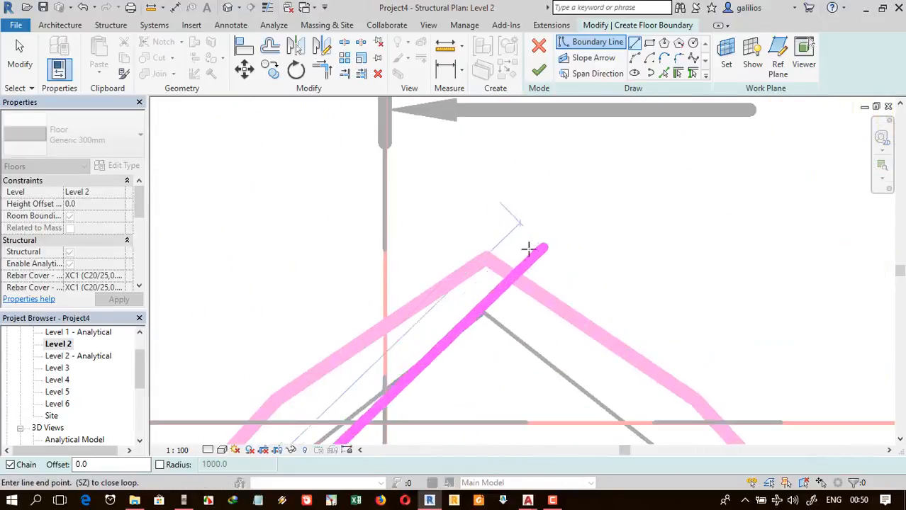
pyautogui.click(635, 58)
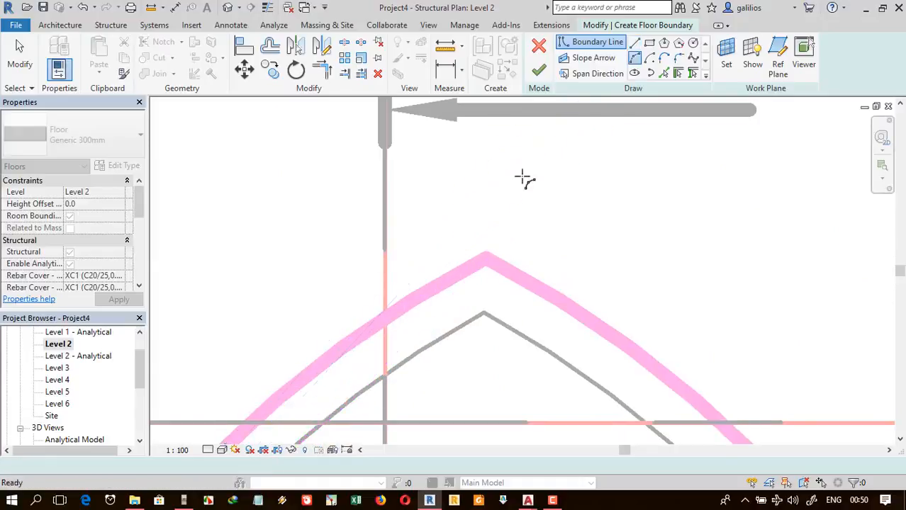
pyautogui.click(486, 258)
pyautogui.scroll(-4, 495, 218)
pyautogui.click(487, 236)
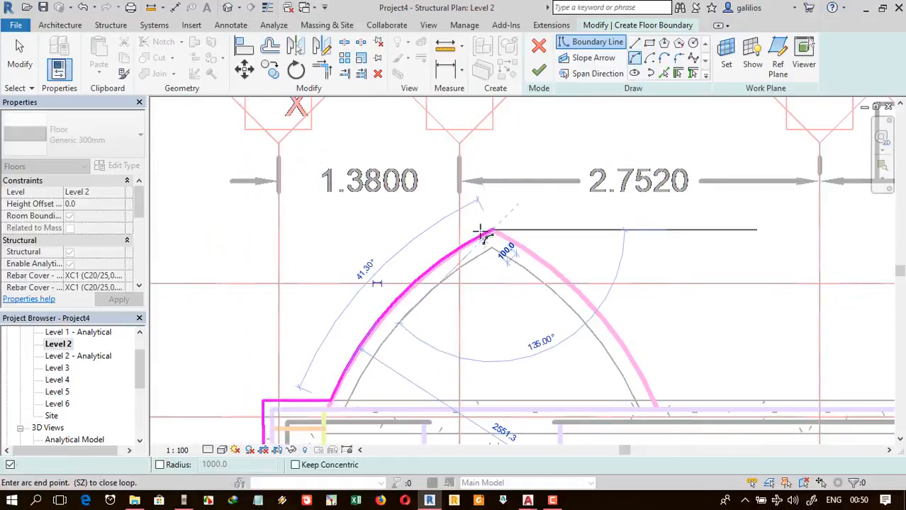
pyautogui.click(651, 402)
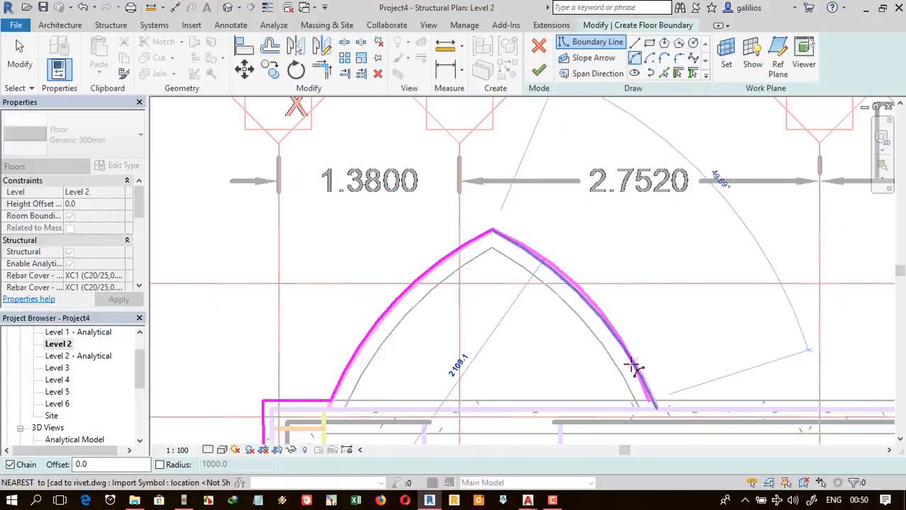
# - Continue the boundary straight along the grid 7 beam edge to the staircase block and up to its outer corner near grid 8
pyautogui.scroll(-5, 634, 364)
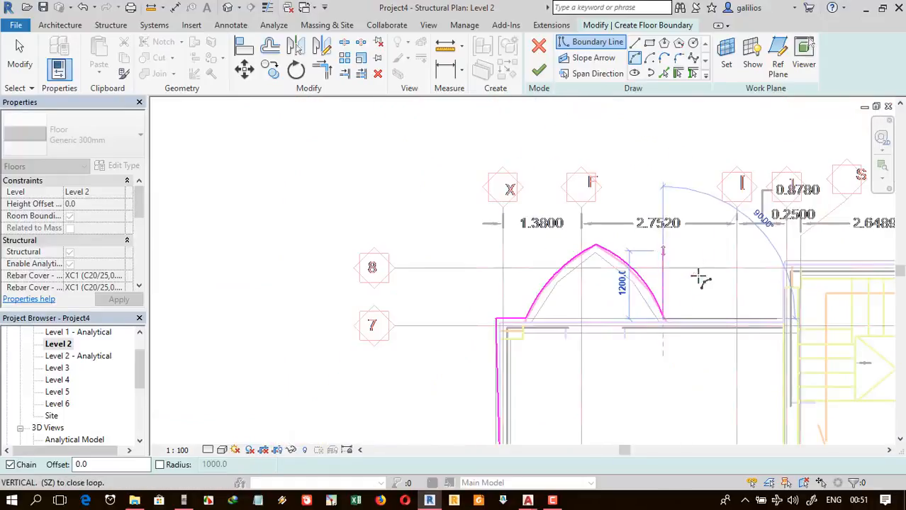
pyautogui.scroll(8, 793, 313)
pyautogui.click(634, 43)
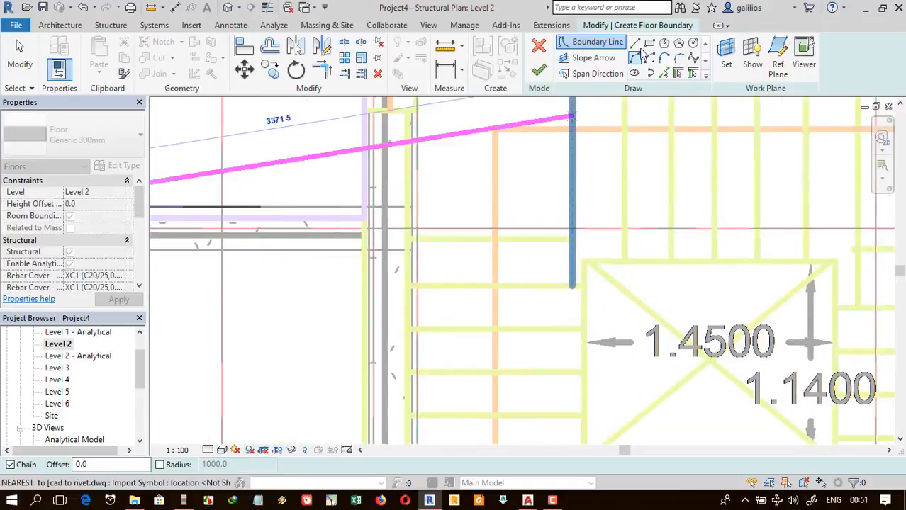
pyautogui.click(366, 207)
pyautogui.scroll(-4, 364, 246)
pyautogui.scroll(10, 364, 206)
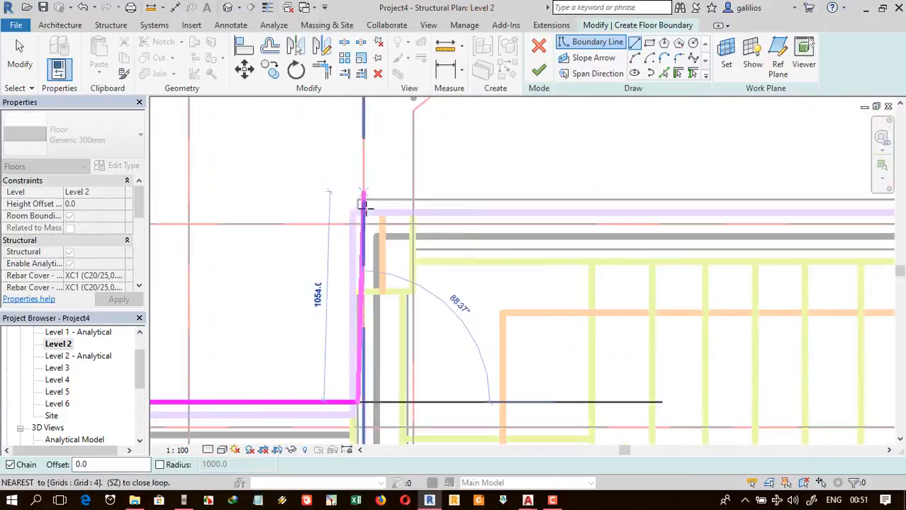
pyautogui.click(359, 201)
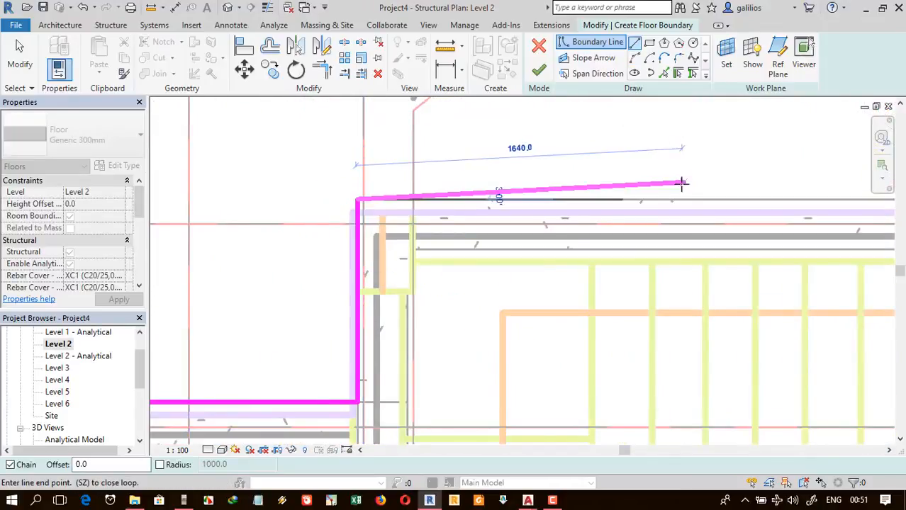
# - Sketch the boundary along the staircase block's outer edge near grid 8, back to the grid 7 beam, and on to the second pointed balcony
pyautogui.scroll(-5, 682, 182)
pyautogui.scroll(-2, 727, 193)
pyautogui.scroll(-2, 594, 212)
pyautogui.scroll(7, 683, 208)
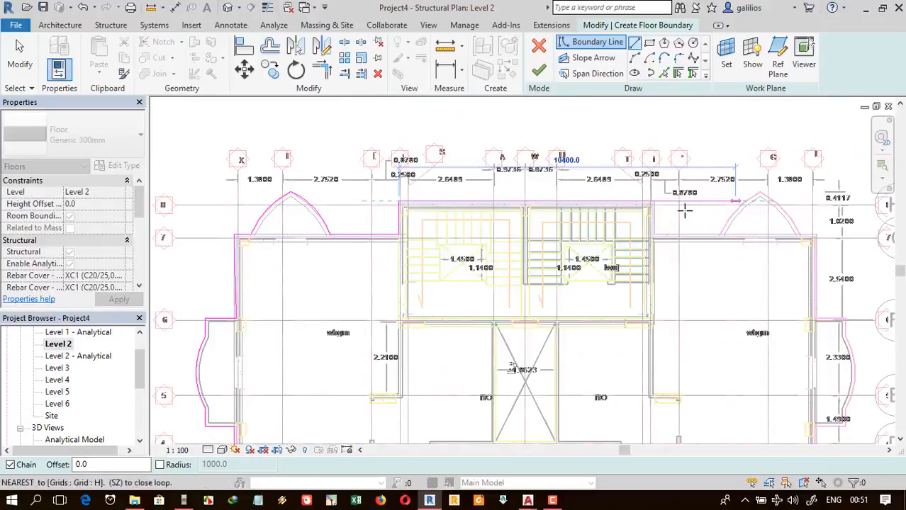
pyautogui.scroll(-3, 537, 149)
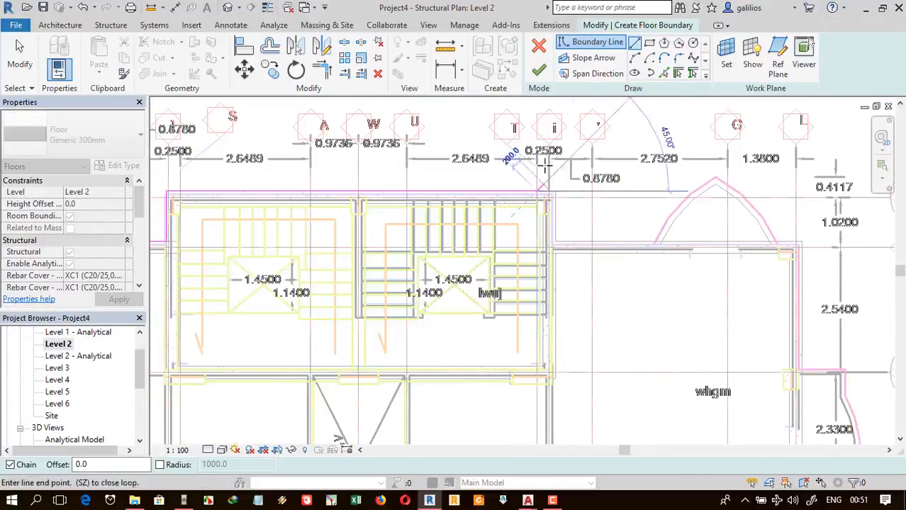
pyautogui.scroll(5, 561, 193)
pyautogui.click(545, 191)
pyautogui.click(550, 289)
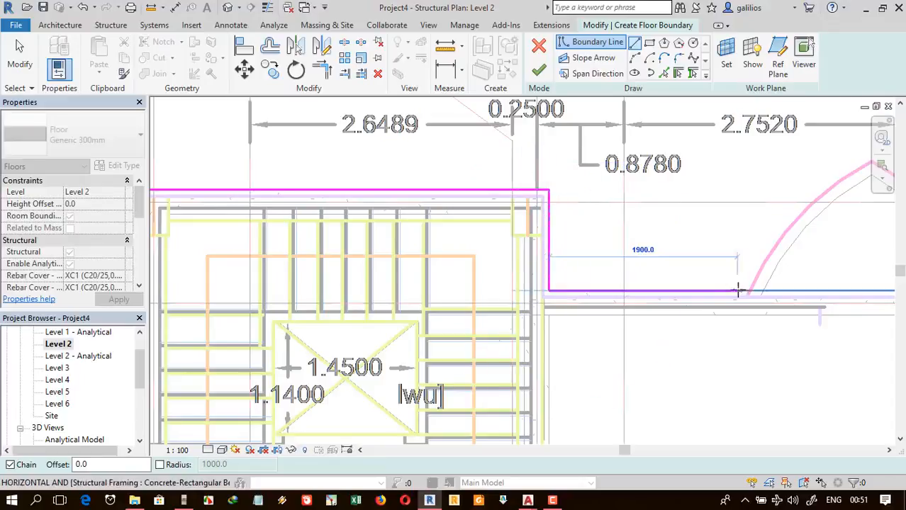
pyautogui.click(748, 290)
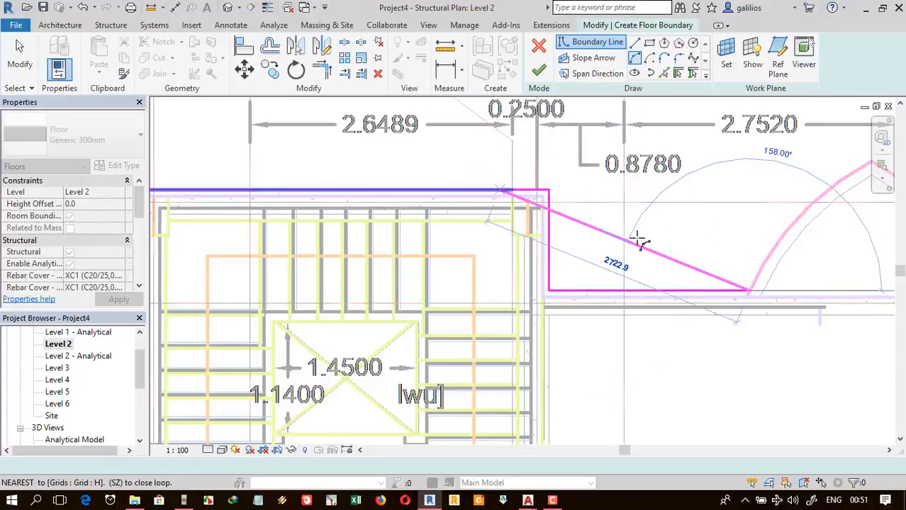
# - Draw two boundary arcs along the second pointed balcony's edges near grid G, meeting at its apex
pyautogui.scroll(-4, 641, 242)
pyautogui.scroll(6, 598, 237)
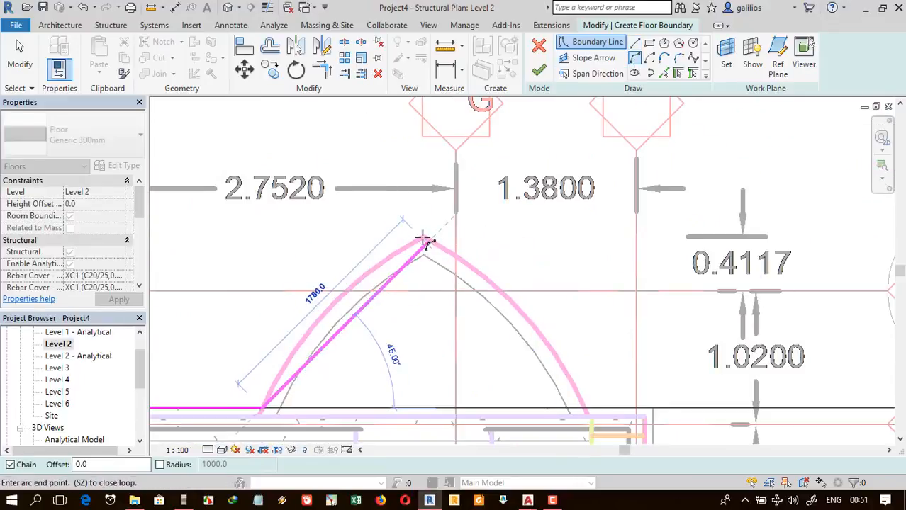
pyautogui.click(418, 234)
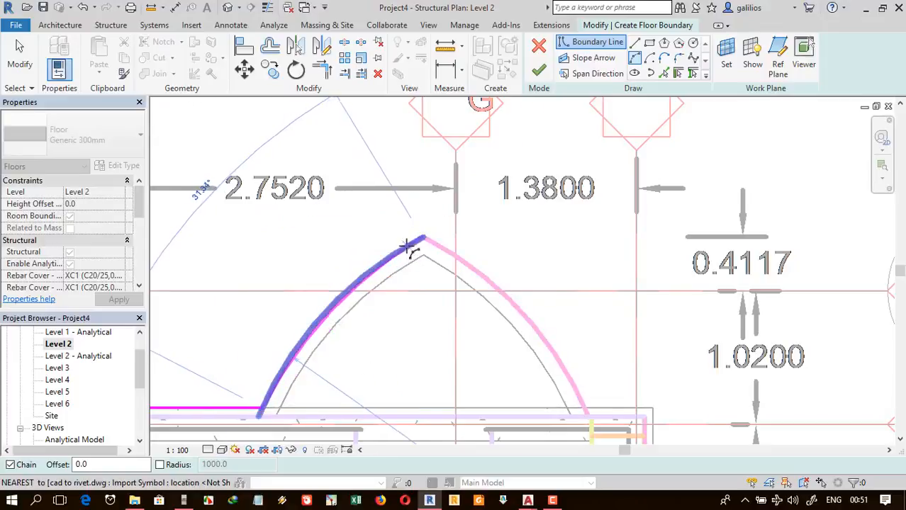
pyautogui.click(409, 246)
pyautogui.click(584, 411)
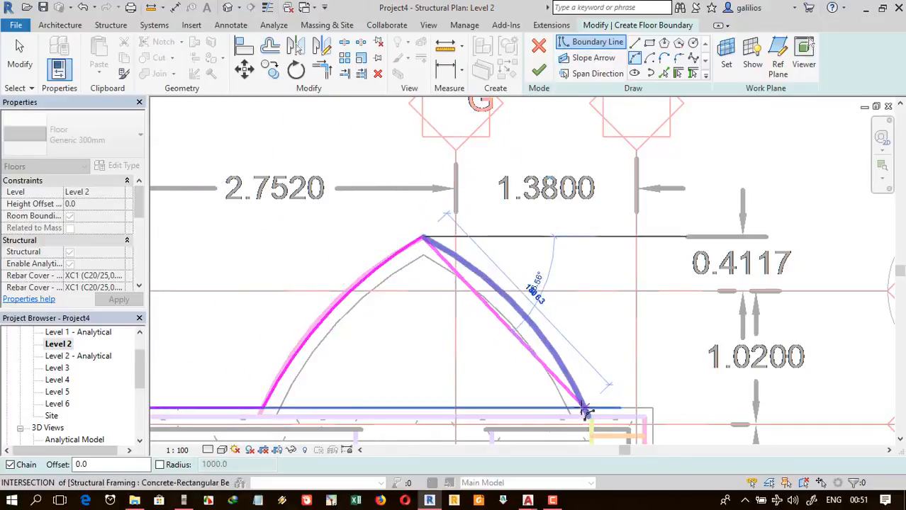
pyautogui.click(578, 388)
# - Continue the straight boundary around the building corner at grid 7, down to grid F, and about 900 mm and 568 mm along the curved balcony's straight edges
pyautogui.click(635, 43)
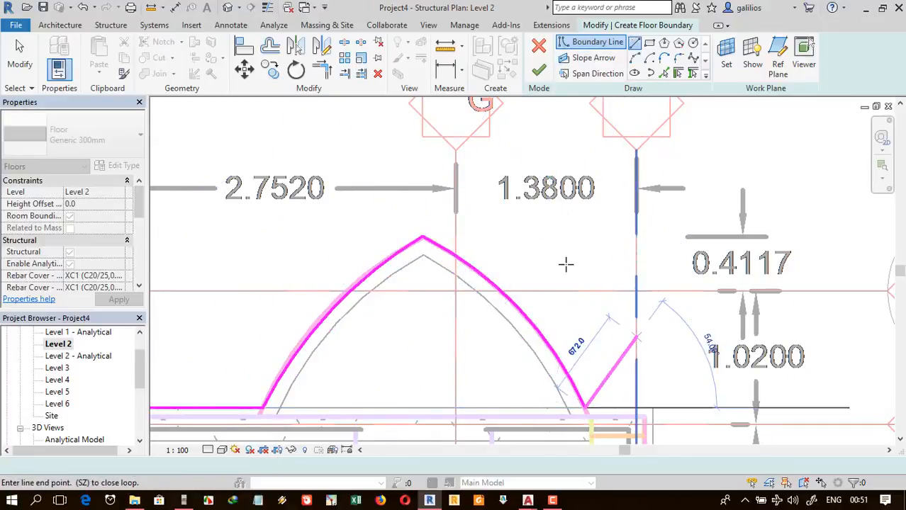
pyautogui.scroll(-4, 567, 263)
pyautogui.scroll(3, 592, 323)
pyautogui.scroll(-5, 574, 258)
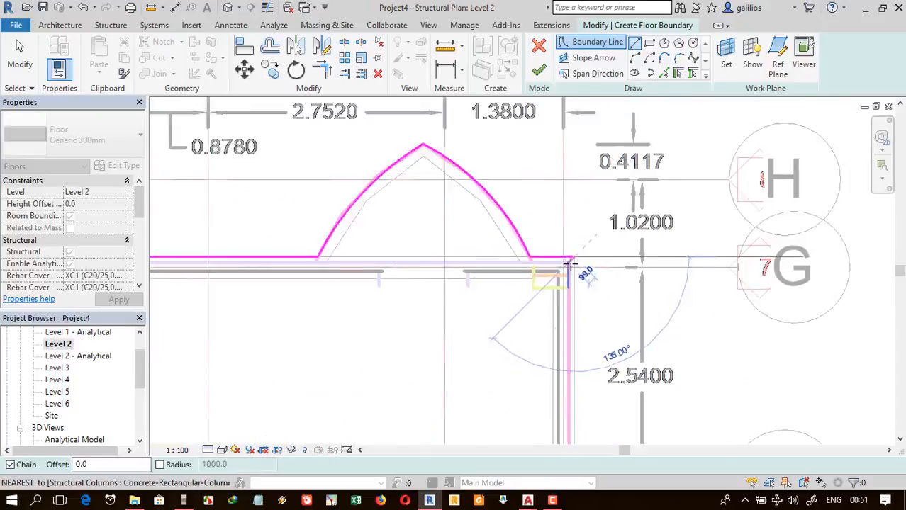
pyautogui.scroll(8, 603, 305)
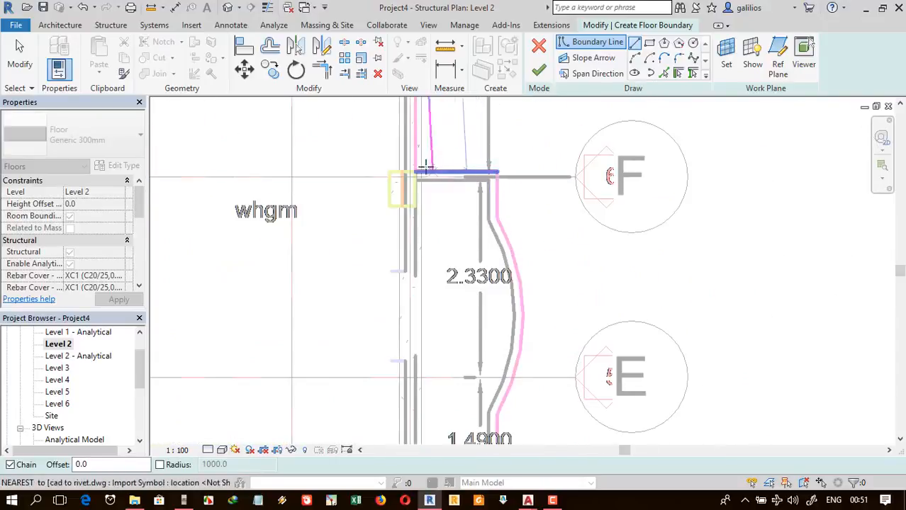
pyautogui.click(498, 173)
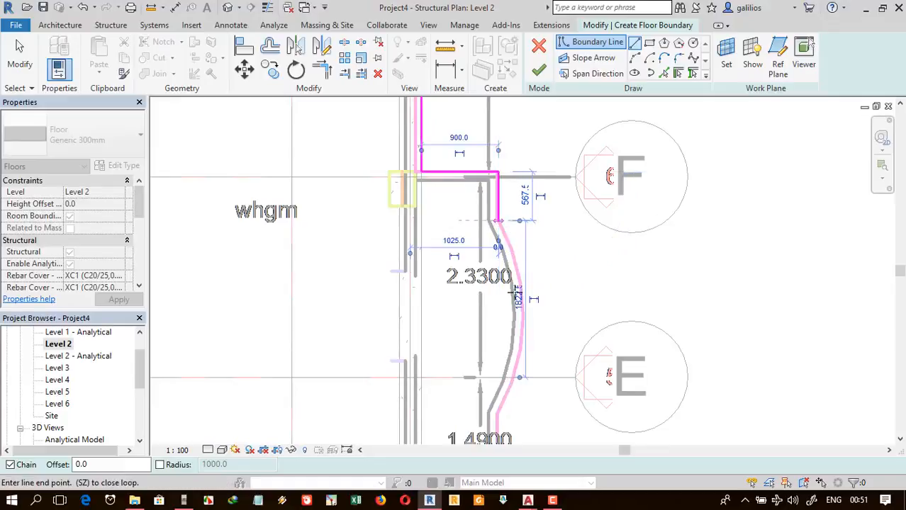
pyautogui.click(498, 221)
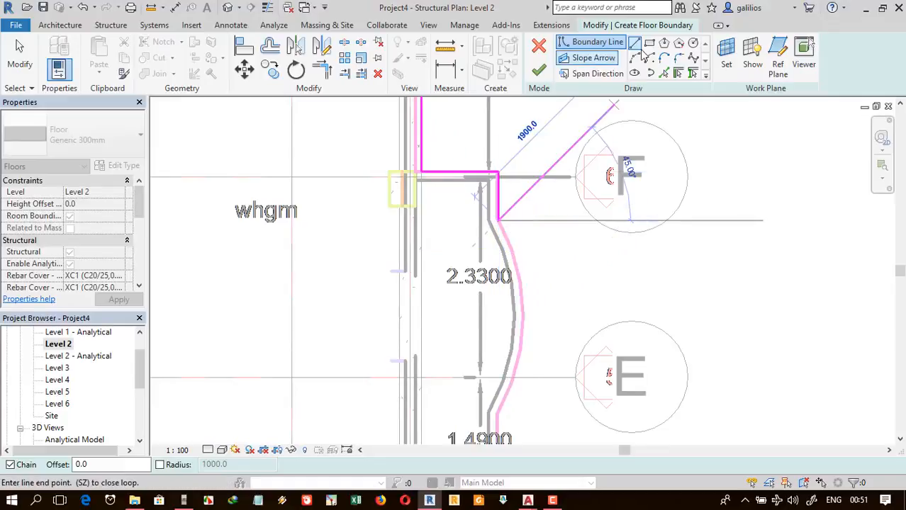
# - Sketch a boundary arc along the curved balcony edge between grids F and D
pyautogui.click(498, 417)
pyautogui.scroll(4, 503, 404)
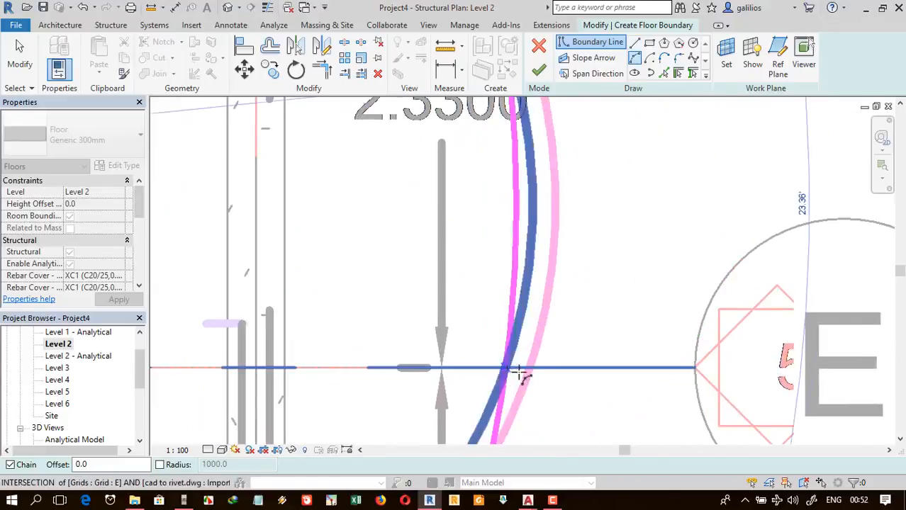
# - Continue the straight boundary from the curved balcony back to the grid 13 beam near grid D and down to the corner at grid B
pyautogui.scroll(-5, 525, 319)
pyautogui.scroll(3, 530, 176)
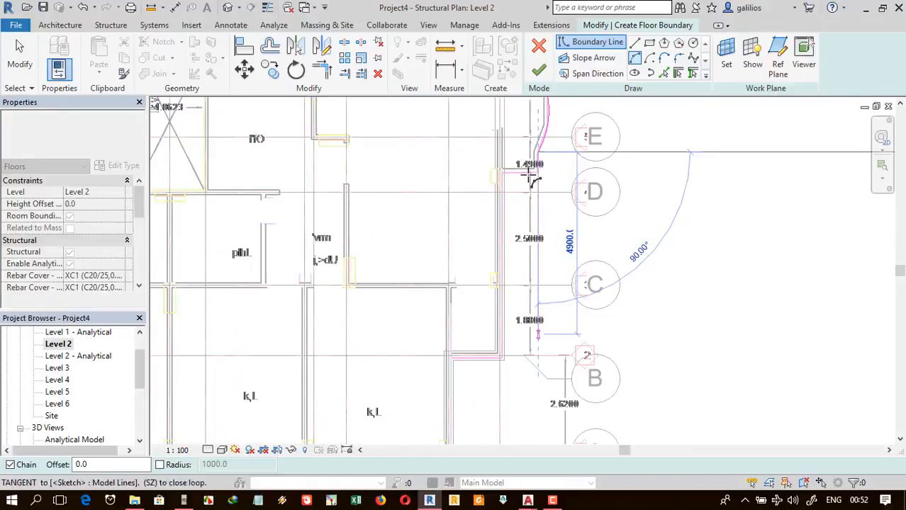
pyautogui.scroll(3, 530, 176)
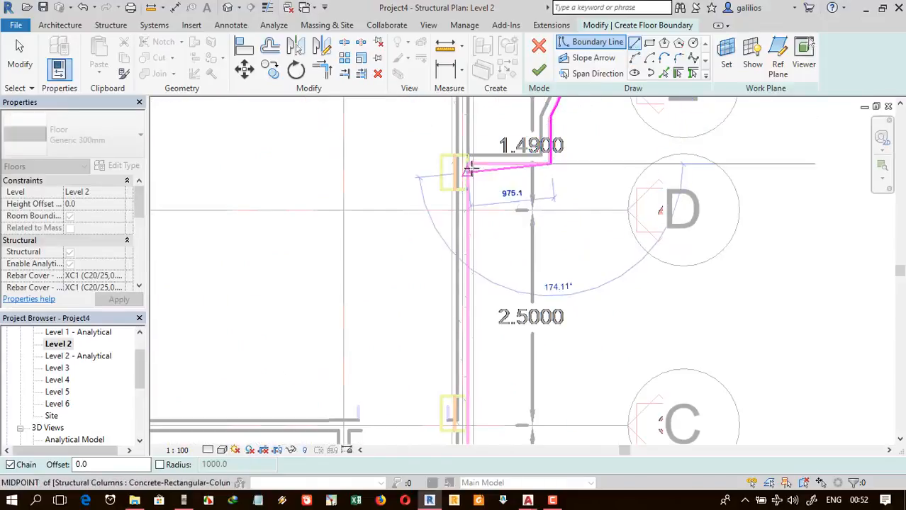
pyautogui.scroll(-5, 477, 178)
pyautogui.scroll(4, 460, 278)
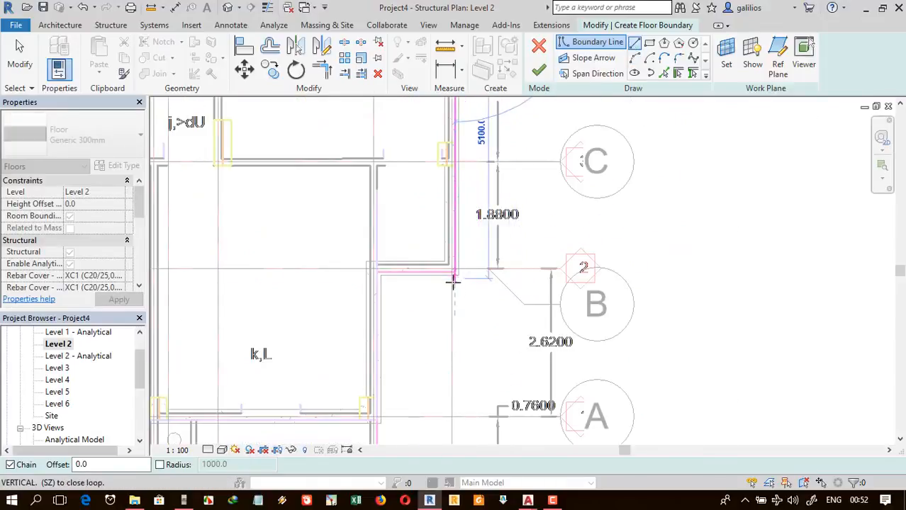
pyautogui.scroll(3, 454, 282)
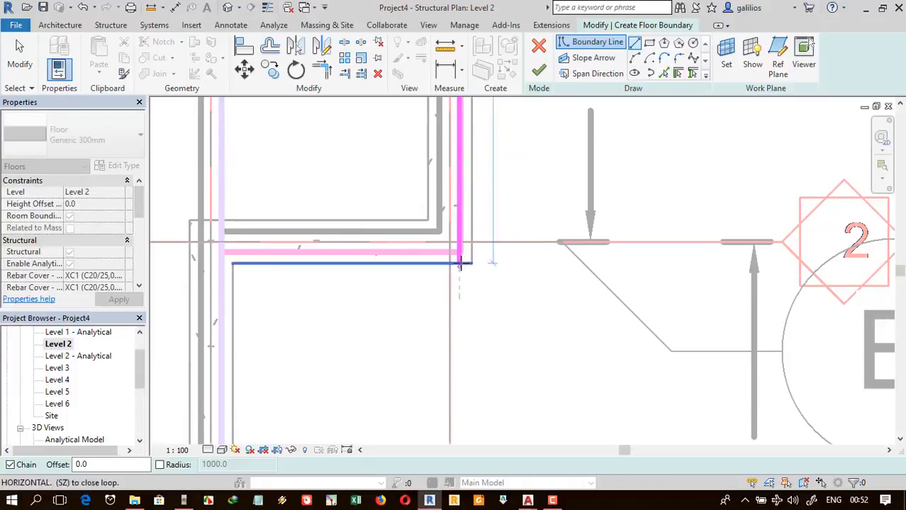
pyautogui.click(459, 264)
pyautogui.scroll(-6, 248, 259)
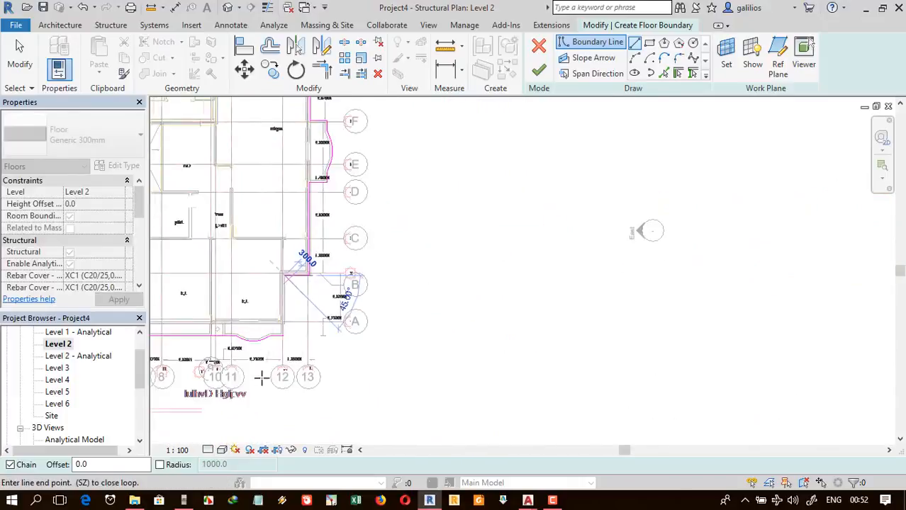
# - Close the boundary at the balcony corner near grids 12 and A, and finish the Generic 300mm floor on Level 2
pyautogui.scroll(6, 303, 259)
pyautogui.click(330, 211)
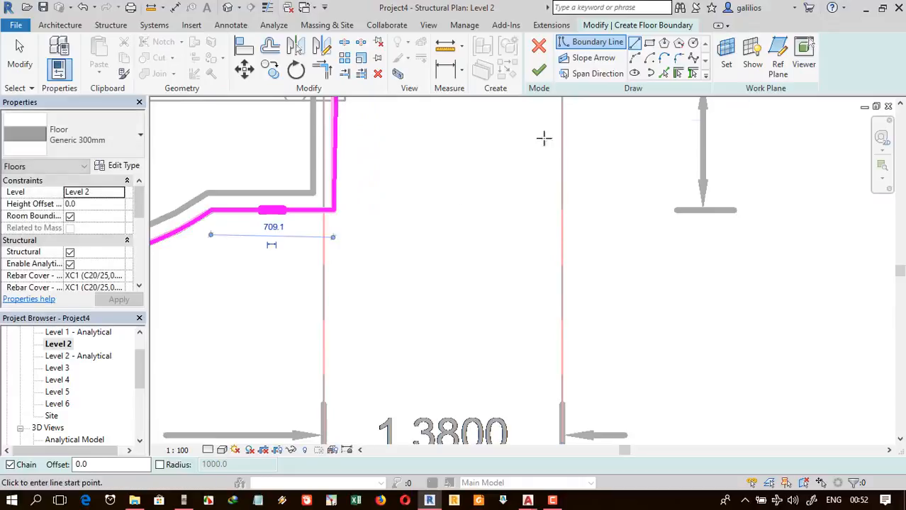
pyautogui.click(539, 71)
pyautogui.scroll(-5, 543, 213)
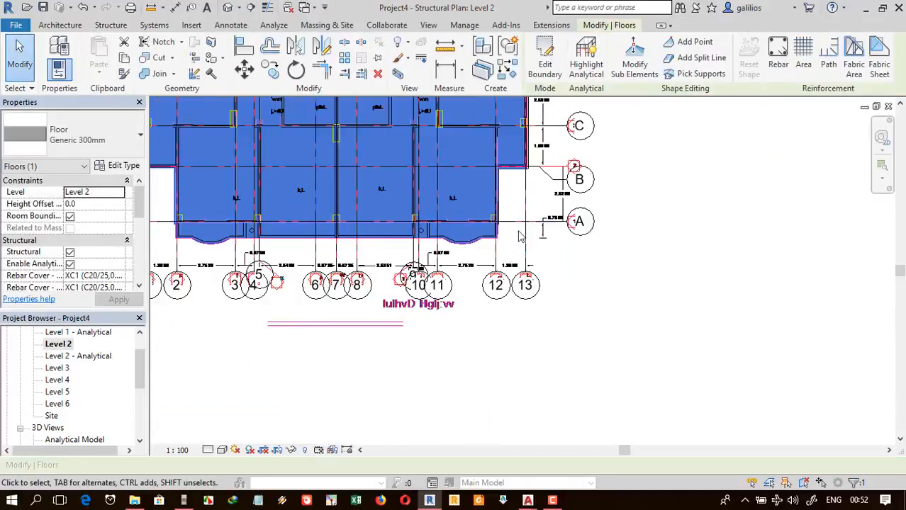
# - Examine the new slab's edges near the column at grids C and 13, and along the balconies in the 3D view
pyautogui.scroll(6, 543, 161)
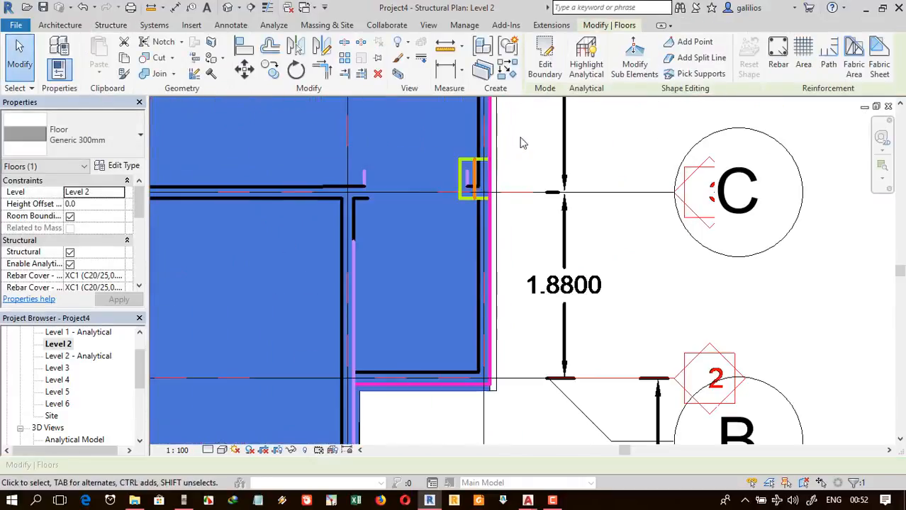
pyautogui.click(459, 161)
pyautogui.scroll(-5, 461, 170)
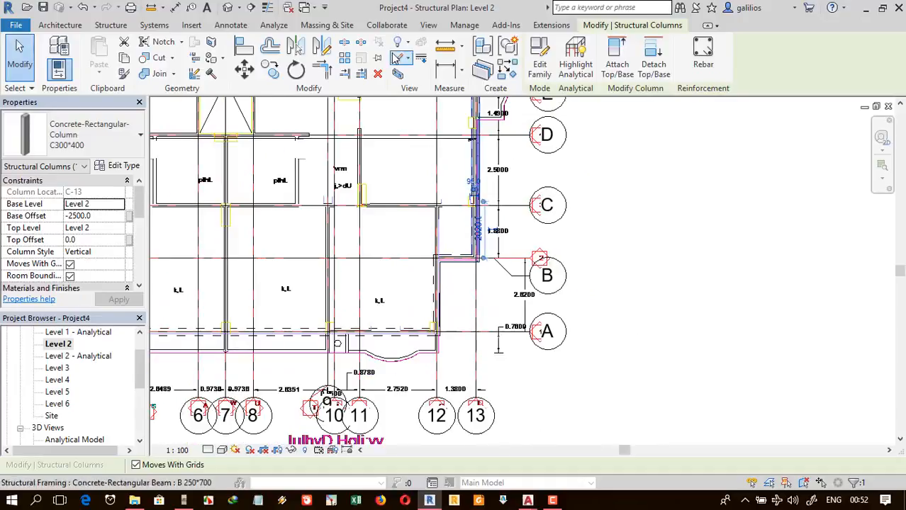
pyautogui.click(227, 8)
pyautogui.scroll(3, 169, 223)
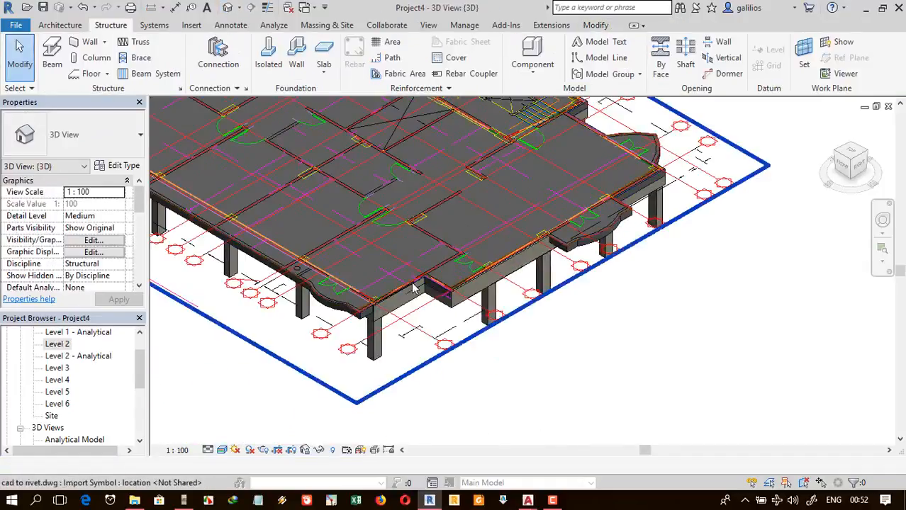
pyautogui.scroll(-1, 168, 224)
pyautogui.scroll(3, 426, 305)
pyautogui.scroll(-1, 461, 310)
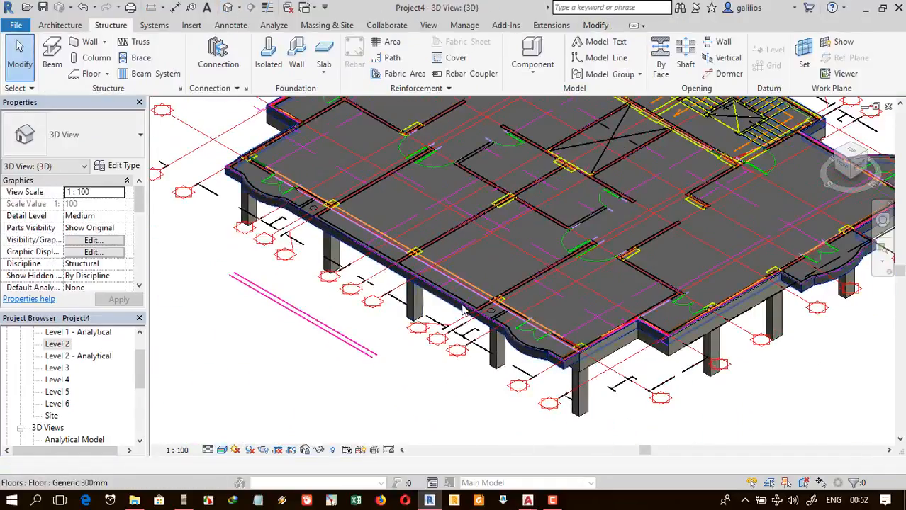
pyautogui.scroll(2, 467, 355)
pyautogui.scroll(2, 481, 301)
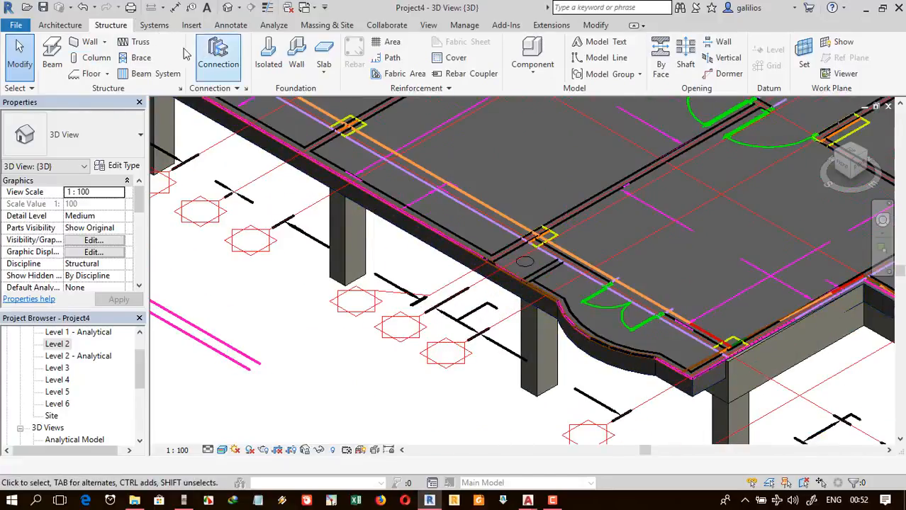
# - Reopen the Level 2 structural plan and select the floor to inspect its outline at the corner of grids B and 13
pyautogui.doubleClick(57, 344)
pyautogui.scroll(3, 411, 325)
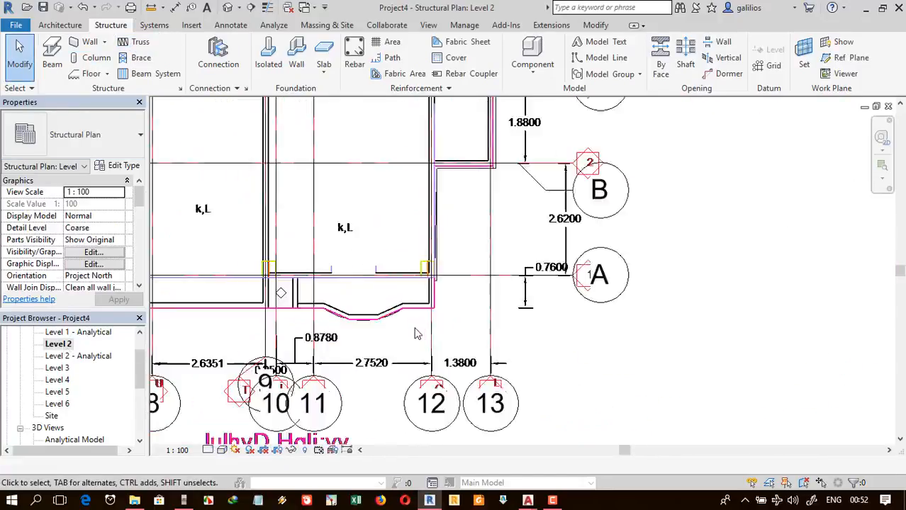
pyautogui.scroll(-2, 489, 213)
pyautogui.scroll(3, 492, 203)
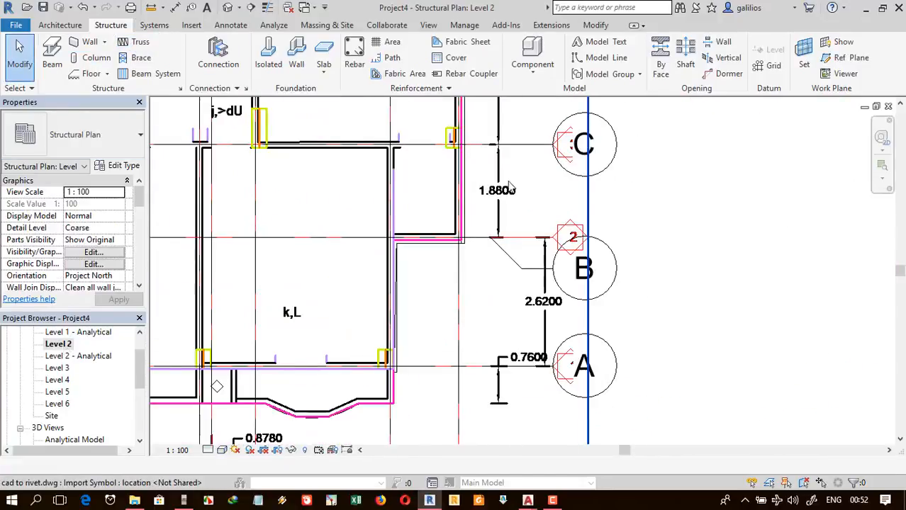
pyautogui.click(461, 244)
pyautogui.scroll(3, 454, 248)
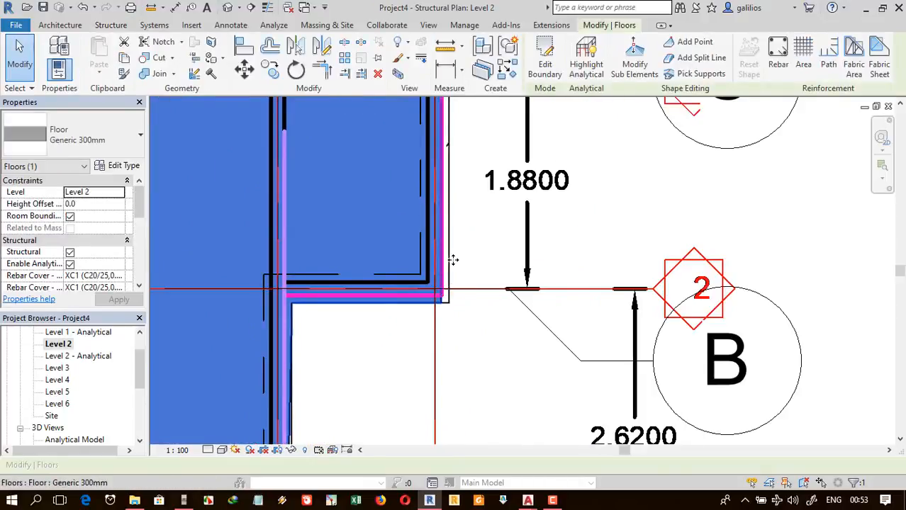
pyautogui.scroll(-10, 438, 296)
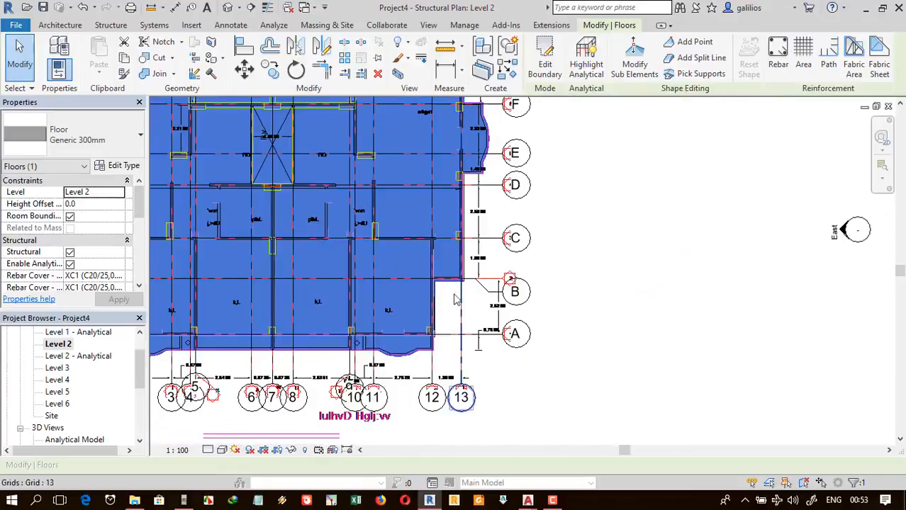
pyautogui.scroll(2, 210, 188)
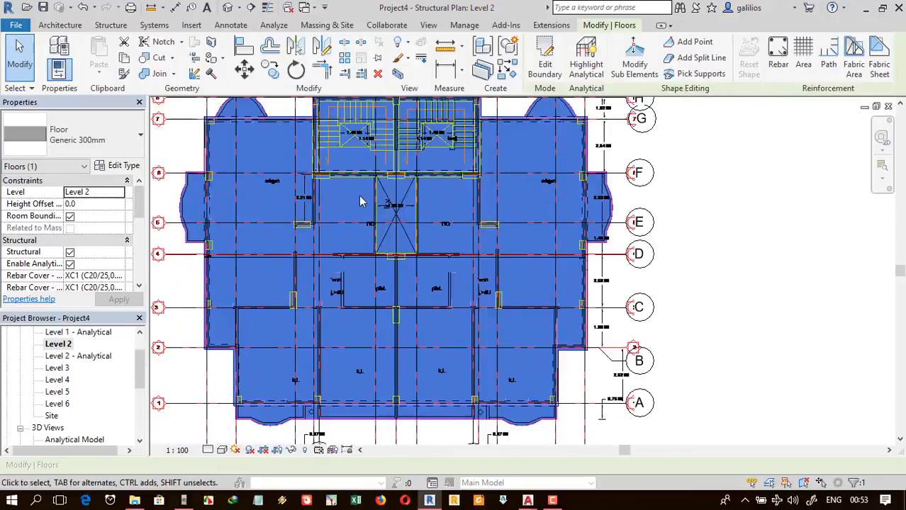
# - Start a shaft opening and sketch a rectangle about 1947 by 3820 mm around the light well between grids 6 and 8
pyautogui.click(112, 28)
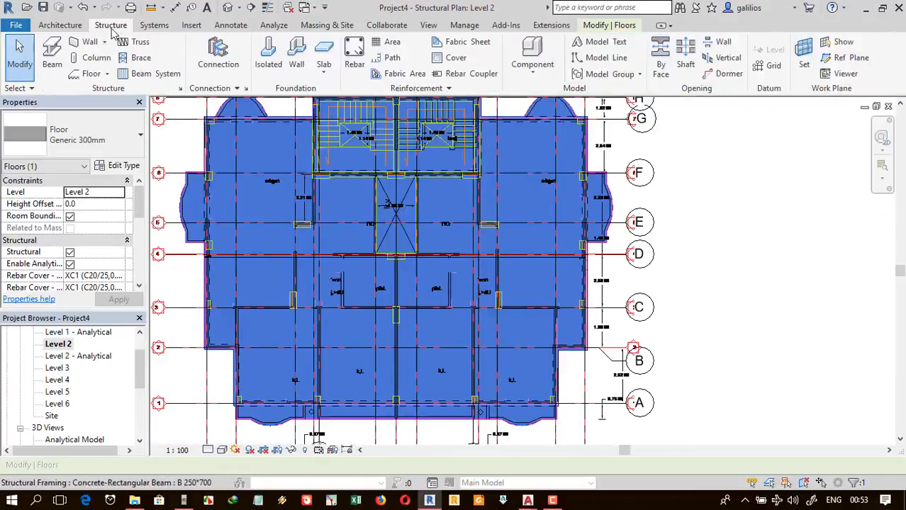
pyautogui.click(686, 55)
pyautogui.click(649, 44)
pyautogui.scroll(4, 397, 173)
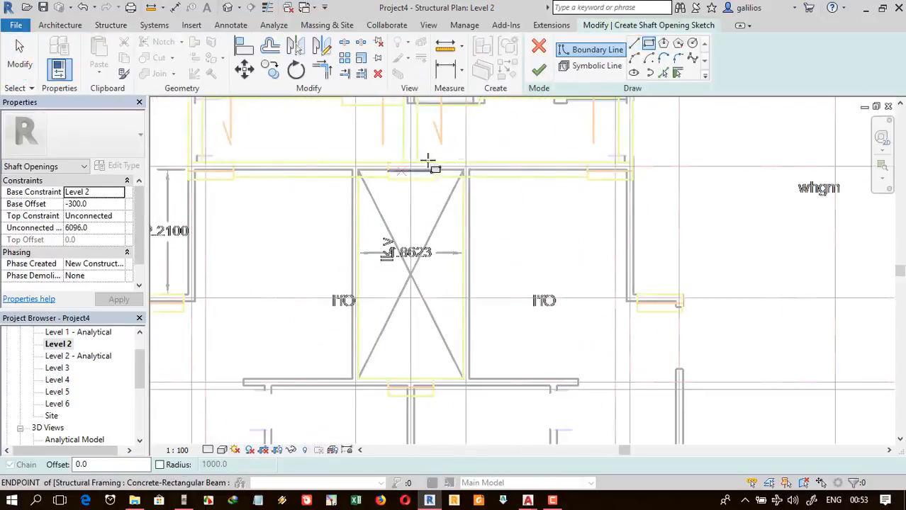
pyautogui.click(466, 168)
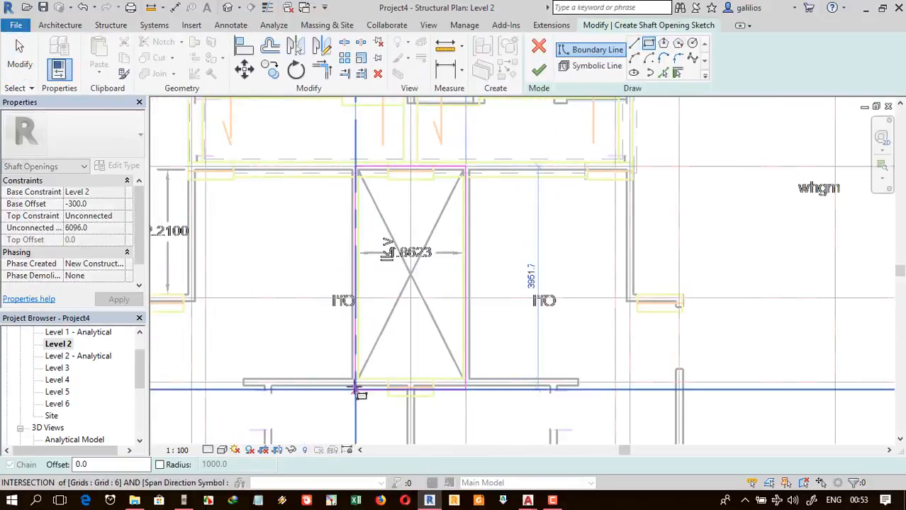
pyautogui.click(359, 379)
# - Try to add a rectangle around the staircase block to the same shaft sketch, and undo it
pyautogui.scroll(-4, 507, 193)
pyautogui.scroll(2, 507, 193)
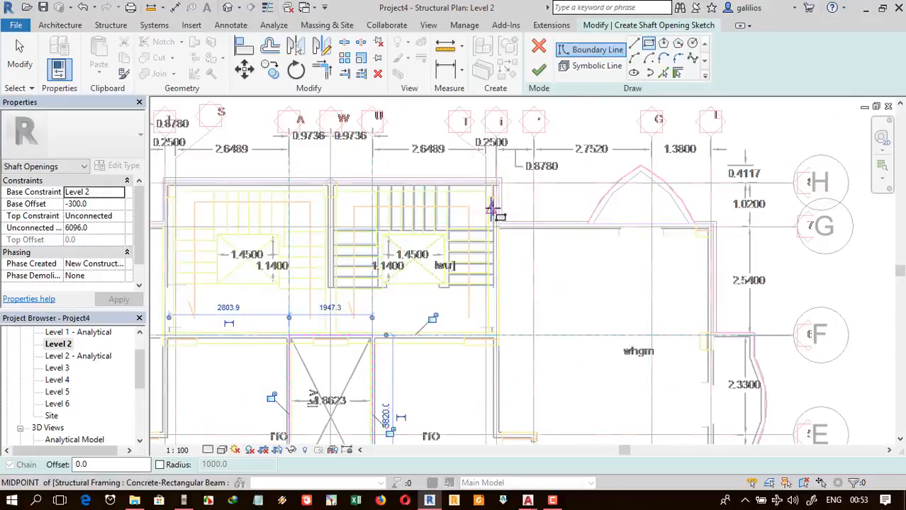
pyautogui.click(498, 186)
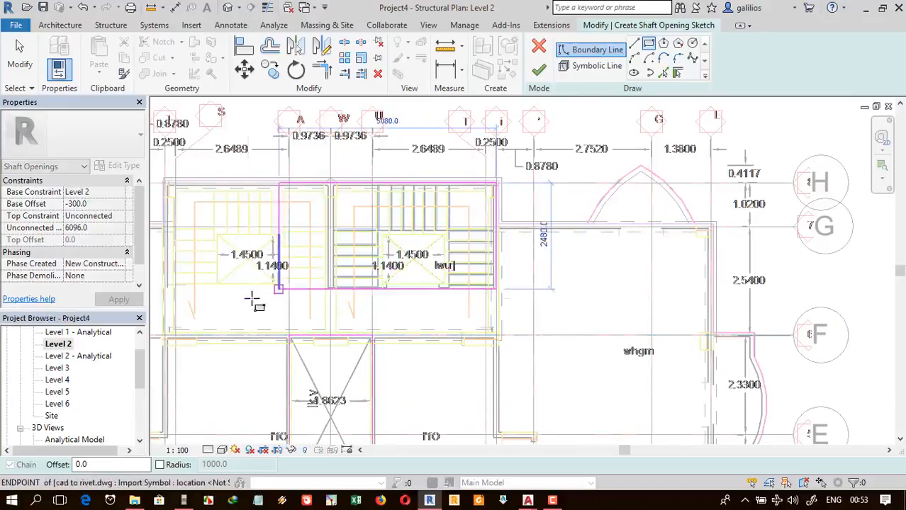
pyautogui.click(170, 340)
pyautogui.scroll(-2, 462, 183)
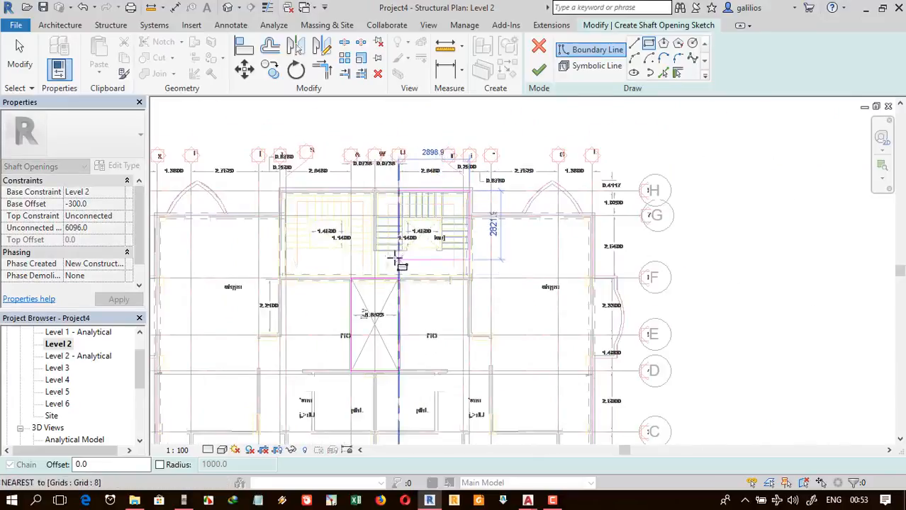
pyautogui.scroll(3, 305, 249)
pyautogui.click(251, 316)
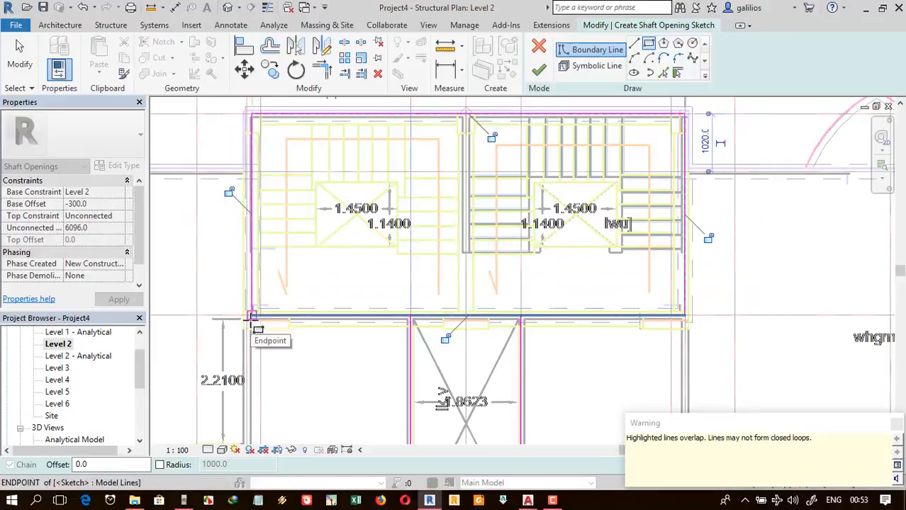
pyautogui.click(538, 70)
pyautogui.scroll(-2, 510, 191)
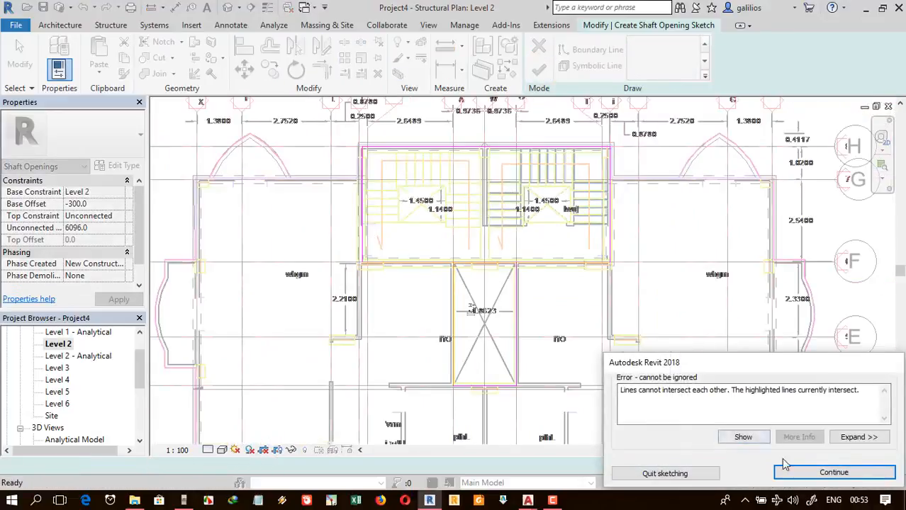
pyautogui.click(787, 468)
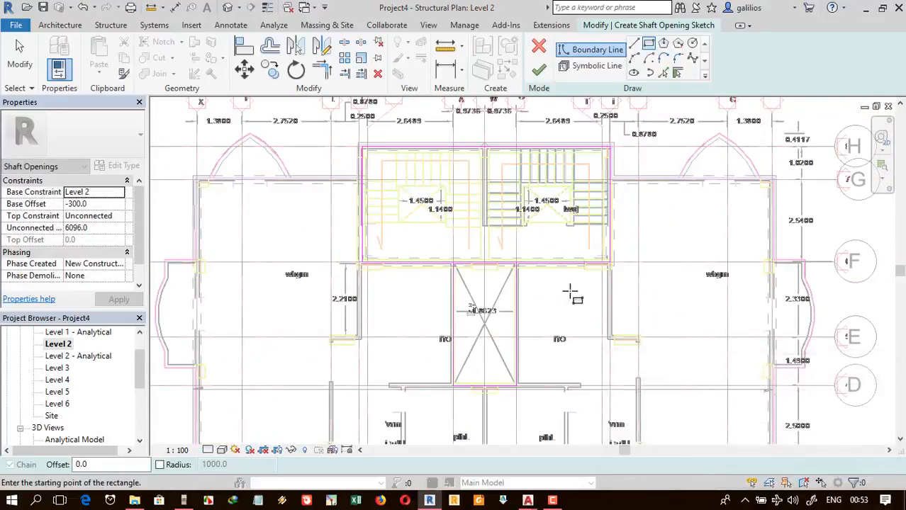
pyautogui.click(92, 7)
pyautogui.click(117, 38)
# - Finish the shaft opening with only the light-well rectangle and show the model in the 3D view
pyautogui.click(648, 44)
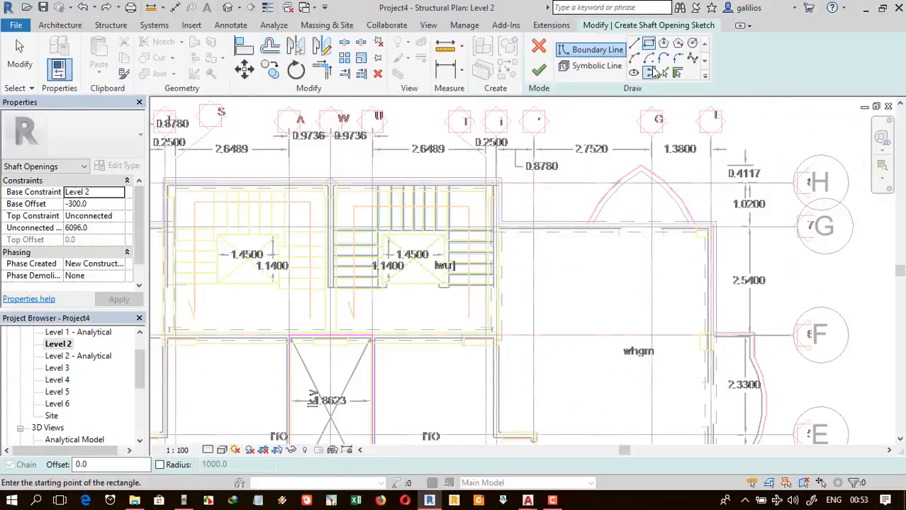
pyautogui.scroll(-3, 512, 200)
pyautogui.click(539, 70)
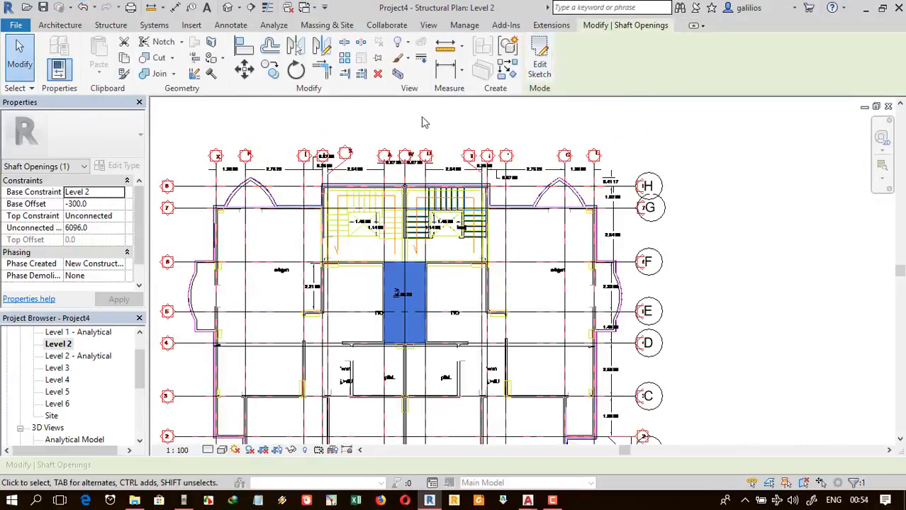
pyautogui.click(228, 7)
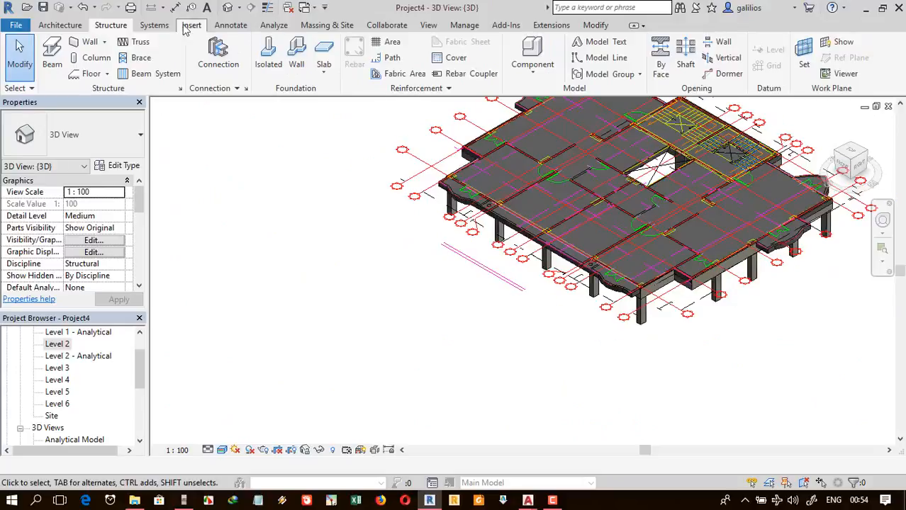
# - Create a separate shaft opening on Level 2 with a rectangular boundary around the whole staircase block between grids F and H
pyautogui.doubleClick(57, 345)
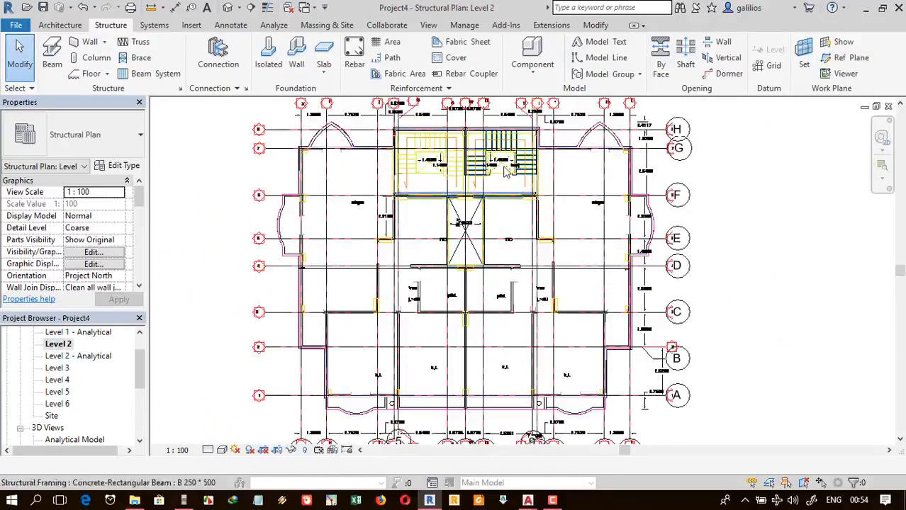
pyautogui.click(686, 64)
pyautogui.scroll(3, 486, 185)
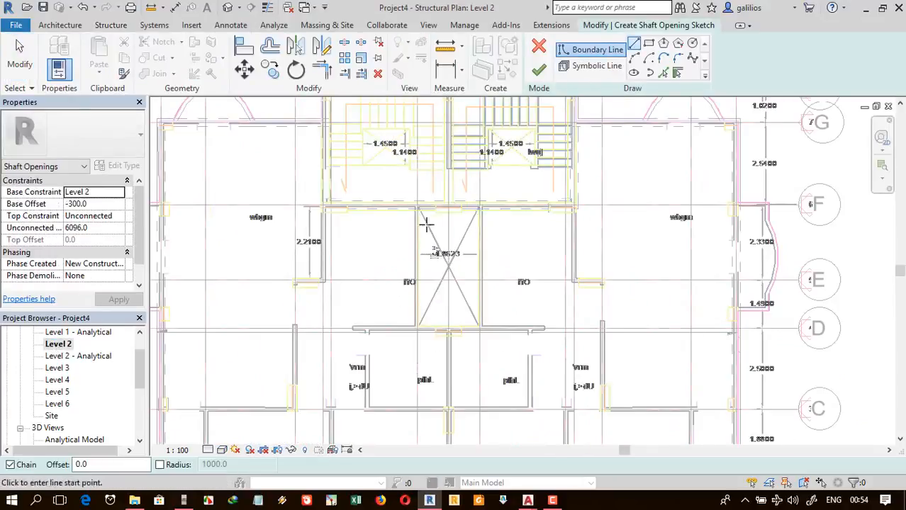
pyautogui.scroll(2, 587, 115)
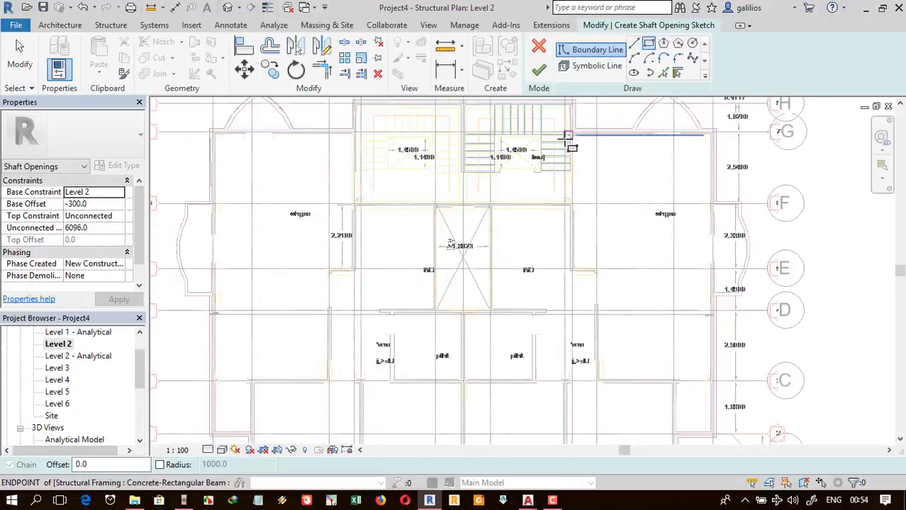
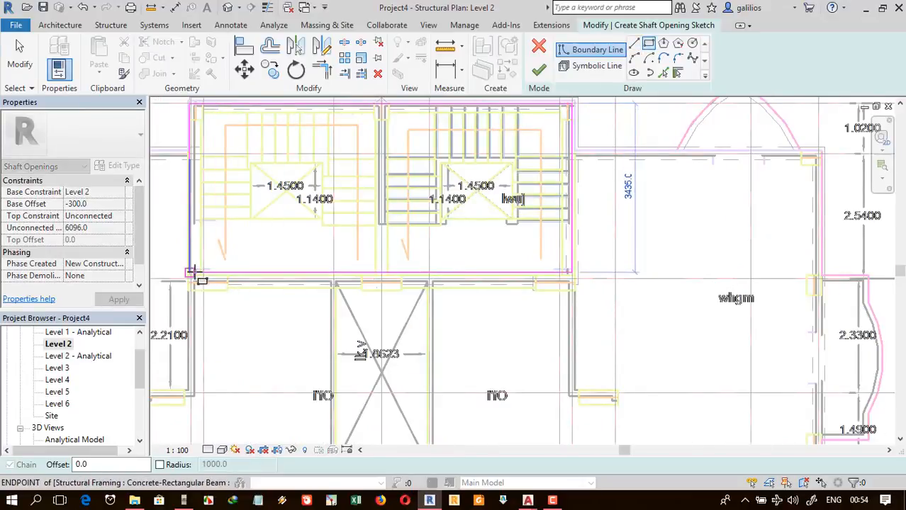
pyautogui.click(196, 283)
pyautogui.click(538, 74)
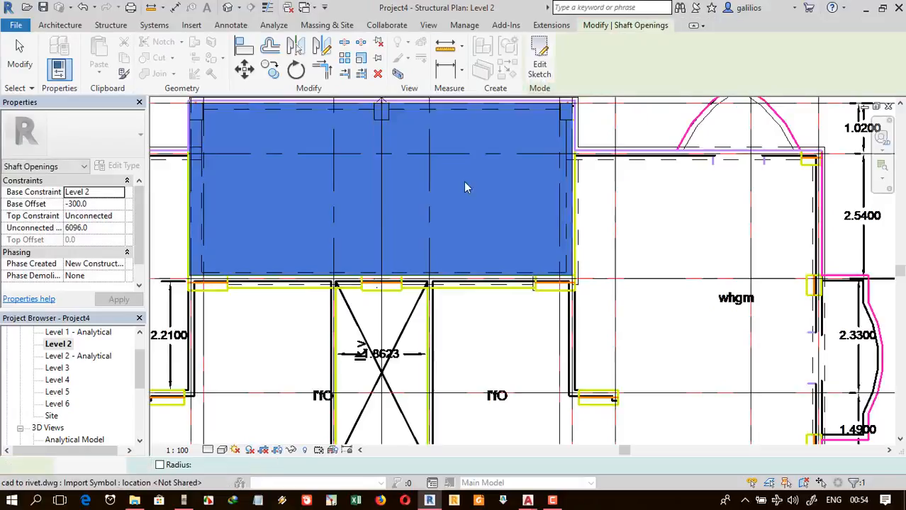
# - Examine the light-well and staircase openings through the slab in the 3D view
pyautogui.scroll(-2, 463, 184)
pyautogui.click(227, 8)
pyautogui.click(351, 264)
pyautogui.scroll(-1, 631, 234)
pyautogui.scroll(4, 659, 156)
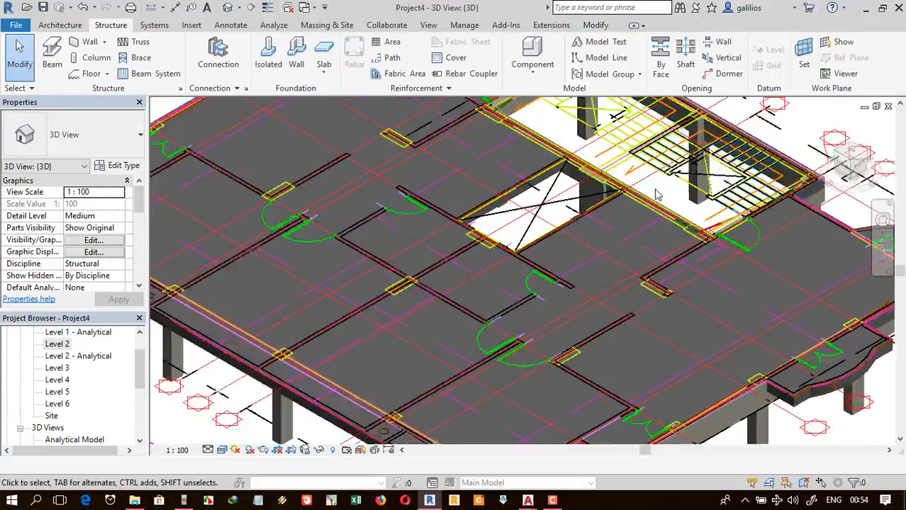
pyautogui.scroll(-5, 626, 132)
pyautogui.scroll(3, 627, 132)
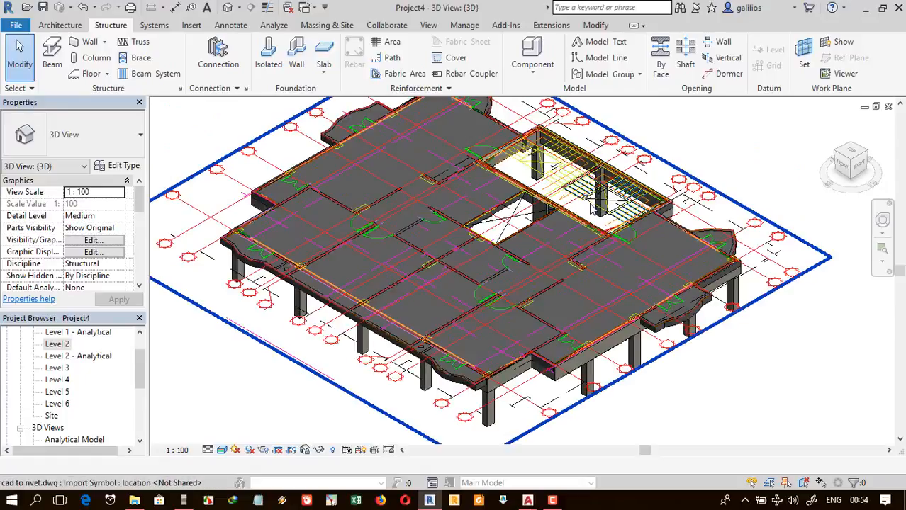
pyautogui.scroll(-2, 676, 356)
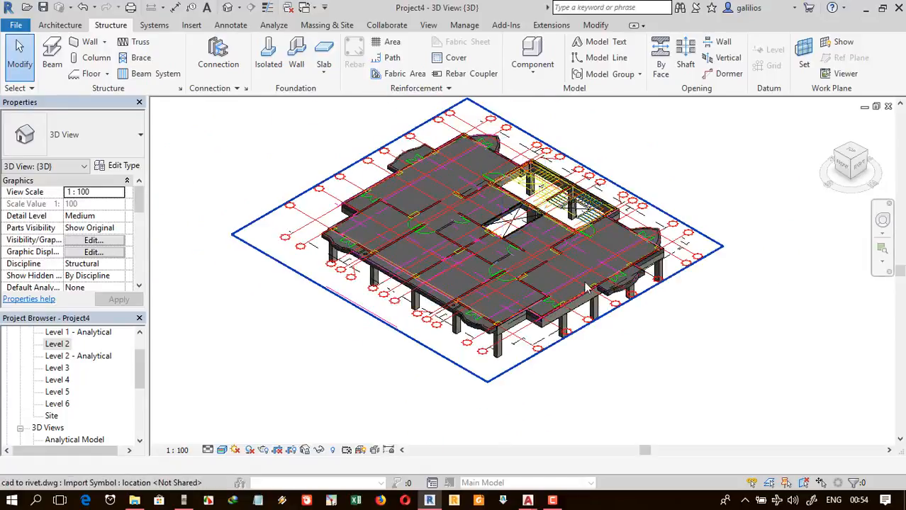
pyautogui.scroll(-1, 502, 340)
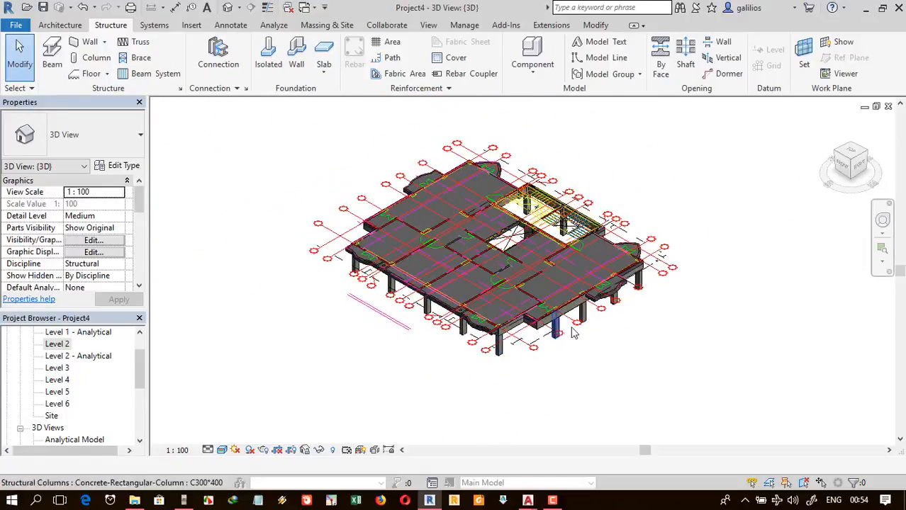
pyautogui.click(555, 502)
pyautogui.click(554, 502)
pyautogui.click(554, 502)
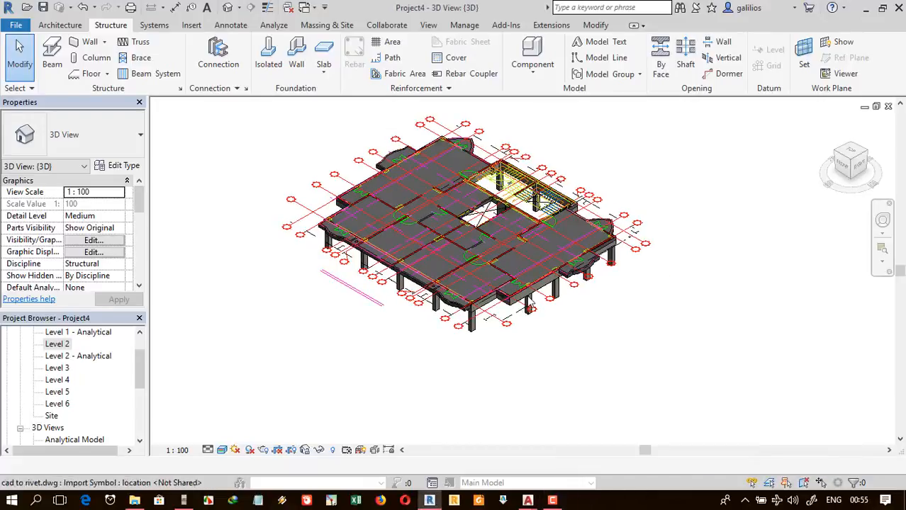
pyautogui.scroll(1, 391, 144)
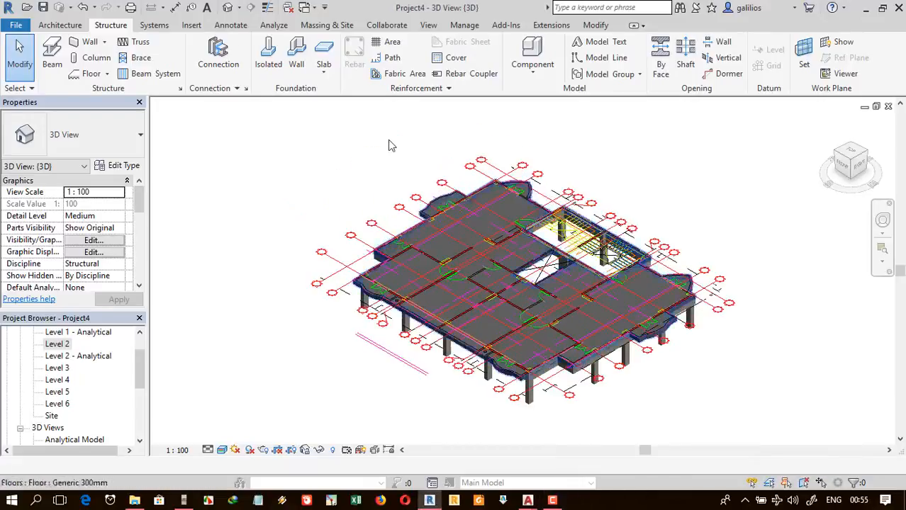
# - Open the structural settings for editing the project's load cases
pyautogui.click(275, 26)
pyautogui.click(97, 67)
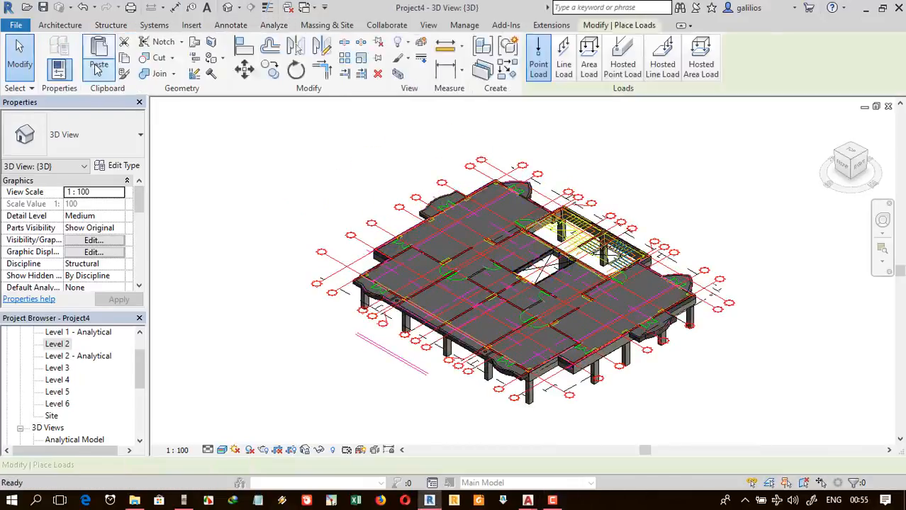
pyautogui.click(262, 27)
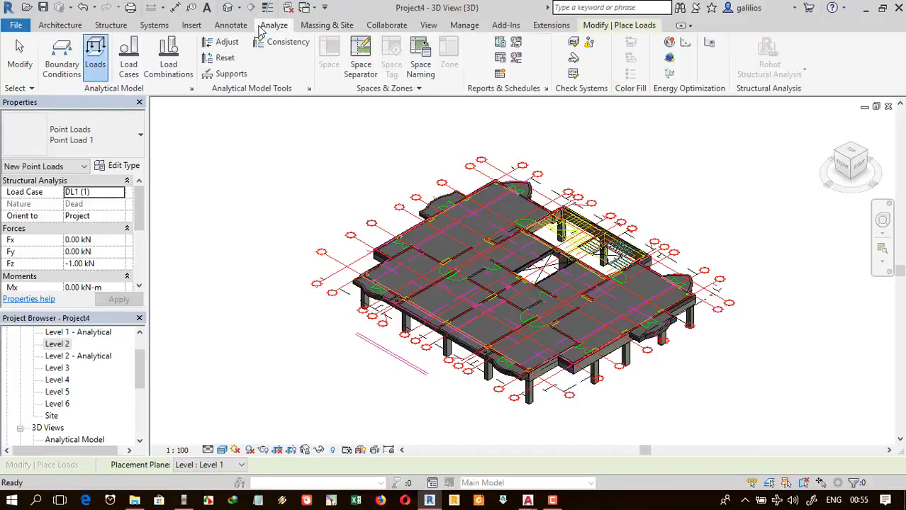
pyautogui.click(155, 71)
pyautogui.click(694, 51)
pyautogui.click(126, 62)
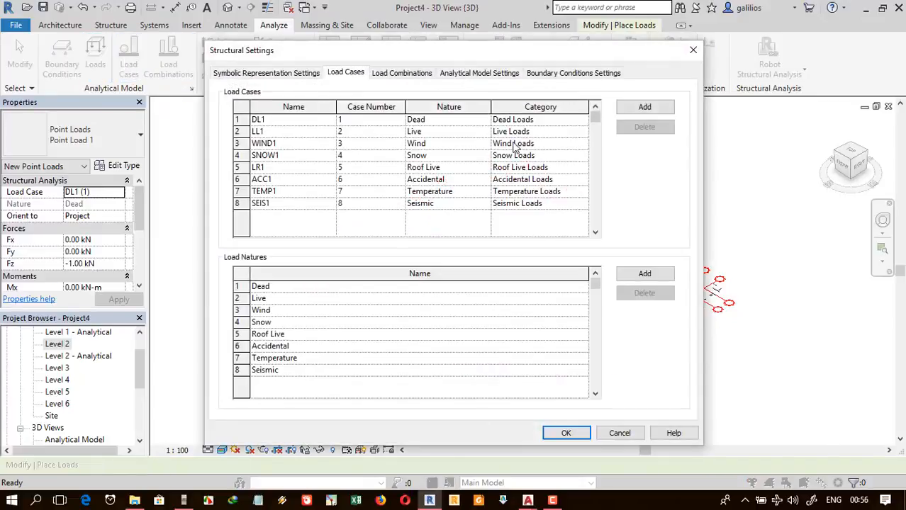
# - Delete the wind, snow, roof live, accidental, temperature and seismic load cases, keeping only DL1 and LL1
pyautogui.click(241, 203)
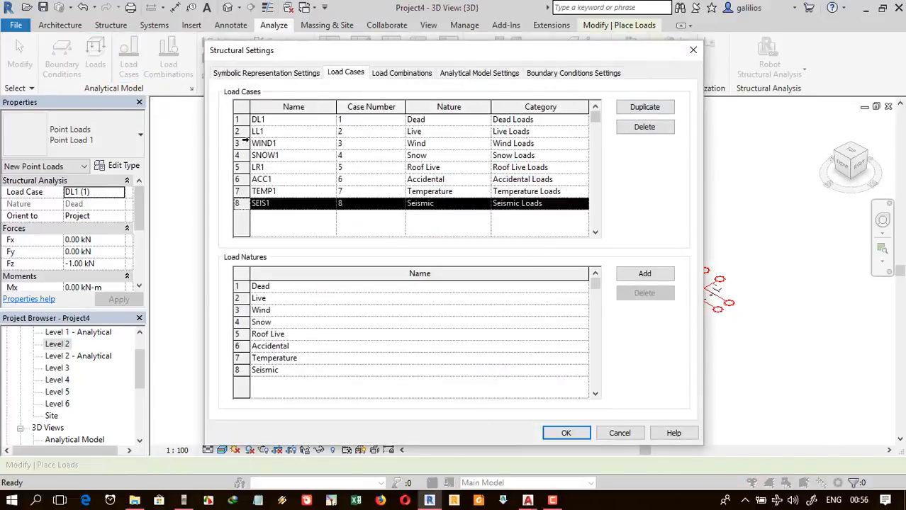
pyautogui.click(240, 143)
pyautogui.click(641, 127)
pyautogui.click(543, 336)
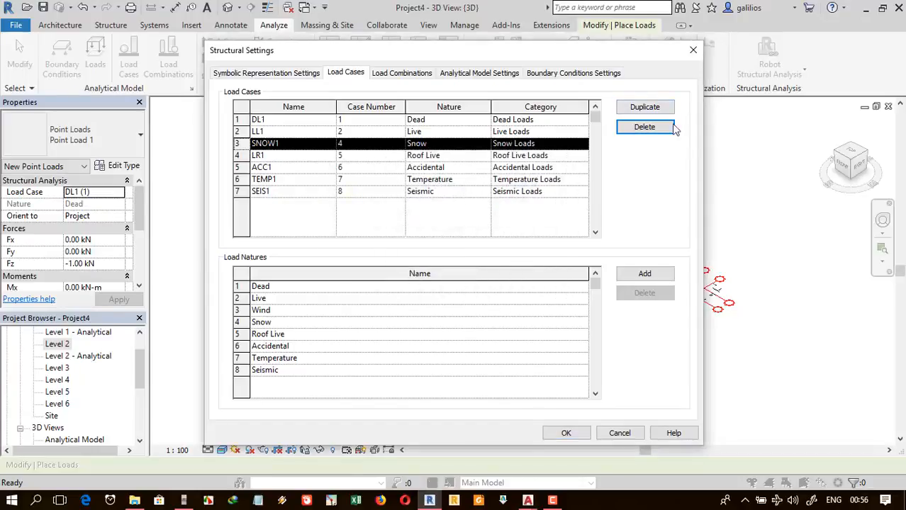
pyautogui.click(668, 128)
pyautogui.click(663, 130)
pyautogui.click(664, 130)
pyautogui.click(663, 130)
pyautogui.click(663, 129)
# - Duplicate the LL1 load case twice and rename the copies FLOOR COVER and WALL AREA
pyautogui.click(317, 122)
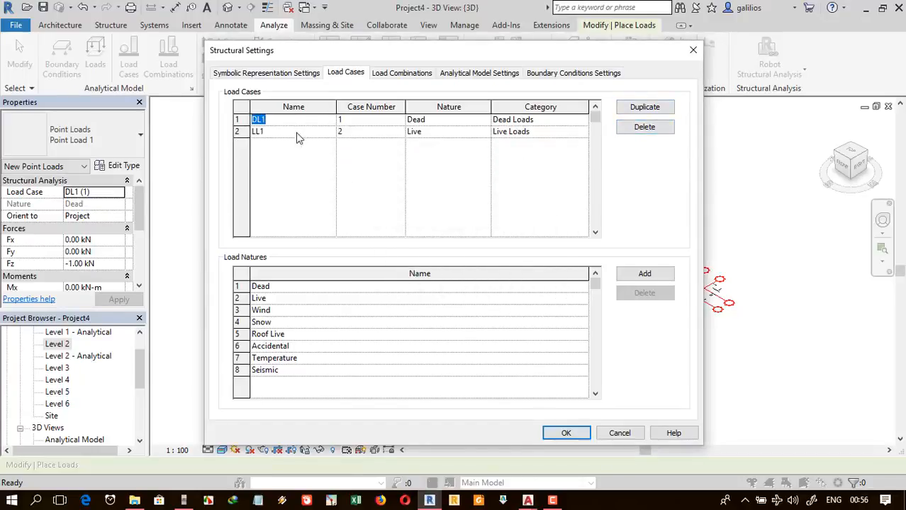
pyautogui.click(311, 132)
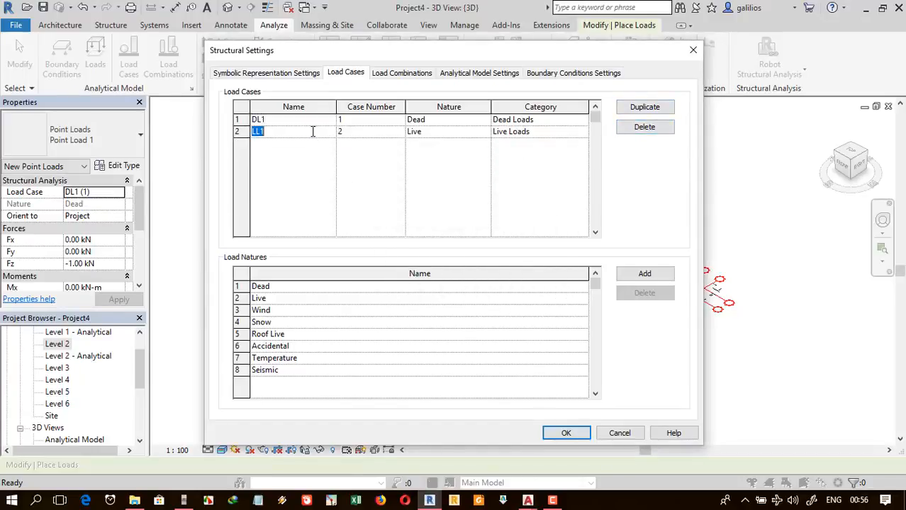
pyautogui.click(634, 108)
pyautogui.click(636, 107)
pyautogui.click(276, 142)
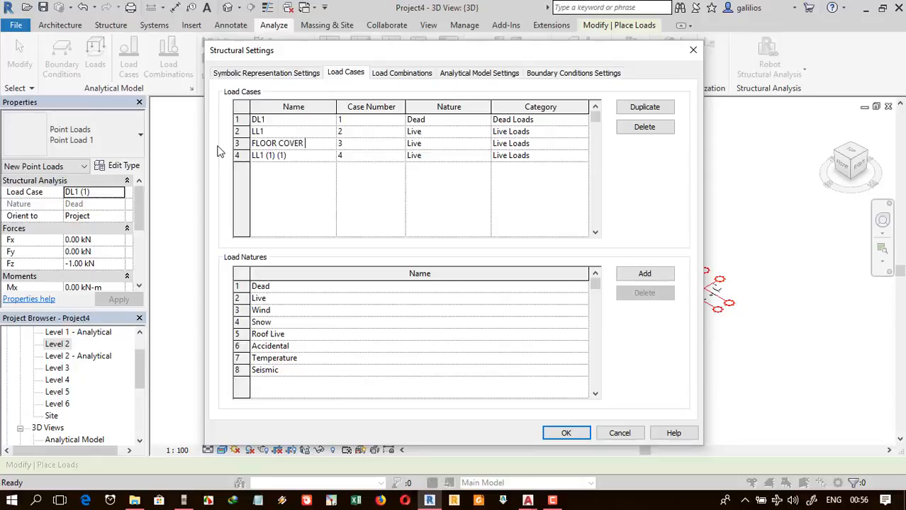
pyautogui.moveTo(287, 156); pyautogui.dragTo(260, 161)
pyautogui.write('WALL AREA')
# - Add a load combination named WORKING and give its formula four terms
pyautogui.click(399, 73)
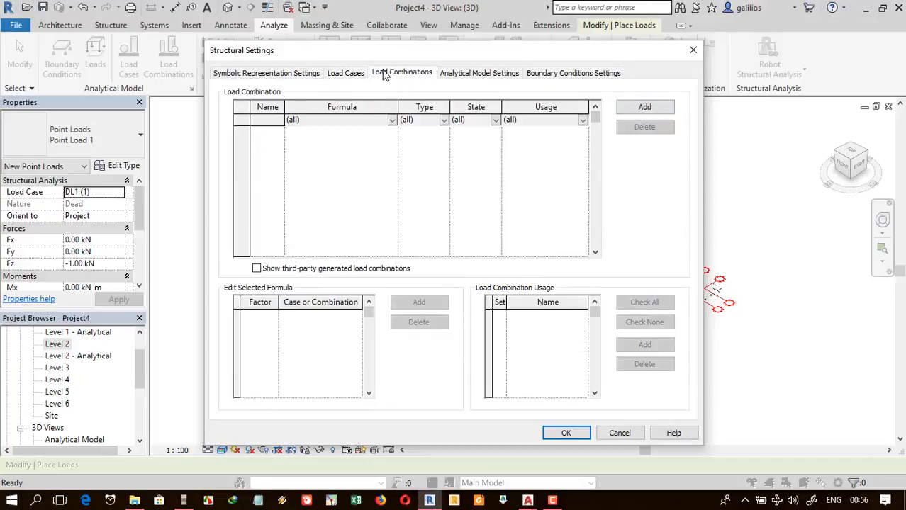
pyautogui.click(645, 106)
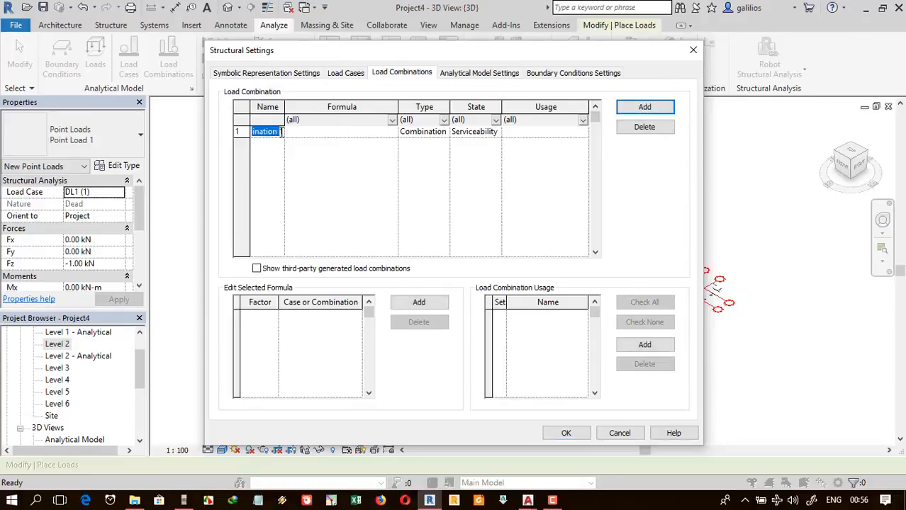
pyautogui.press('BackSpace')
pyautogui.write('WORKING')
pyautogui.click(429, 303)
pyautogui.click(422, 303)
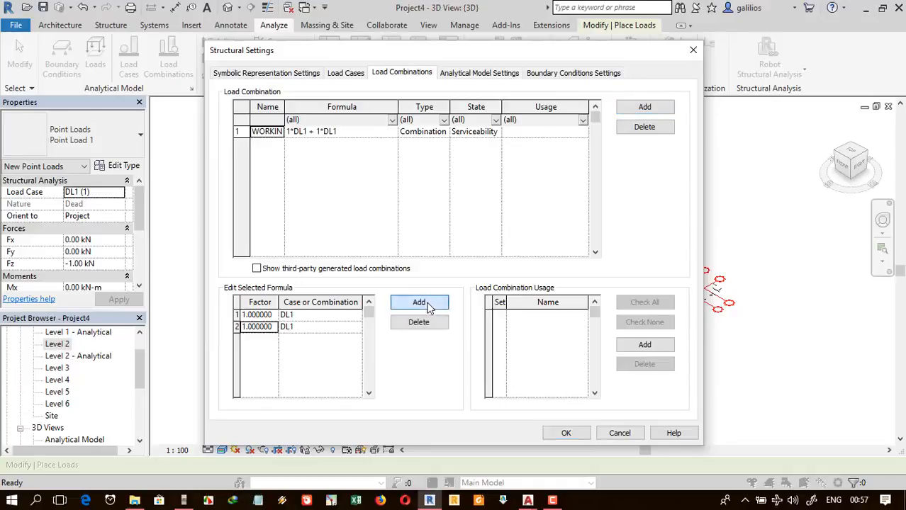
pyautogui.click(422, 304)
pyautogui.click(423, 303)
# - Assign DL1, LL1, FLOOR COVER and WALL AREA to the four terms of the WORKING combination
pyautogui.click(308, 320)
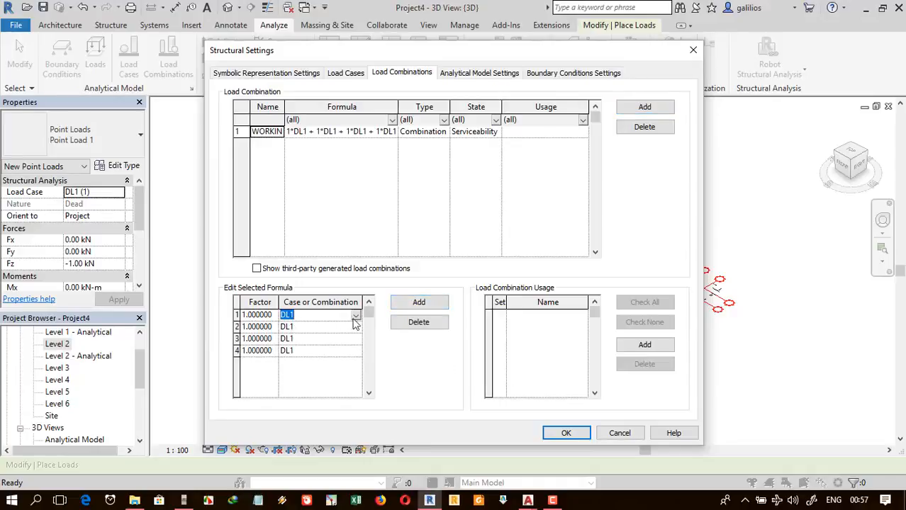
pyautogui.click(356, 316)
pyautogui.click(358, 329)
pyautogui.click(359, 328)
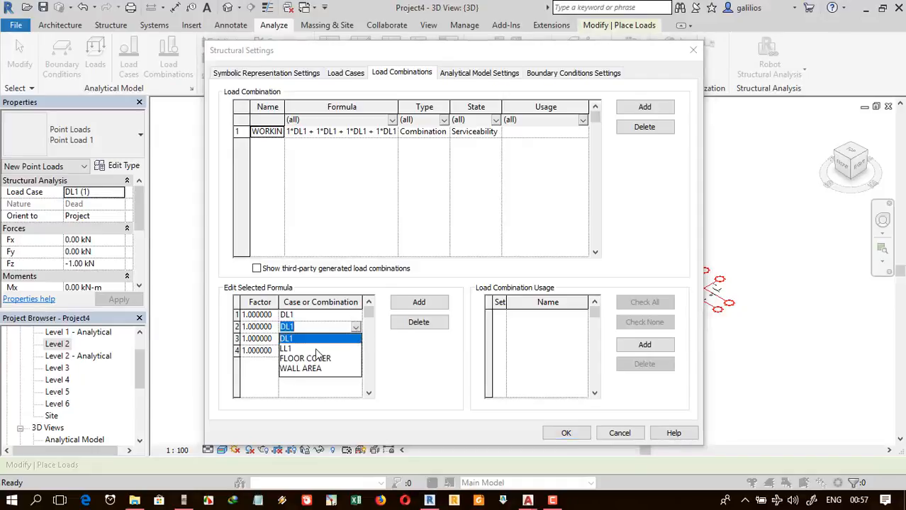
pyautogui.click(318, 349)
pyautogui.click(358, 339)
pyautogui.click(355, 339)
pyautogui.click(323, 370)
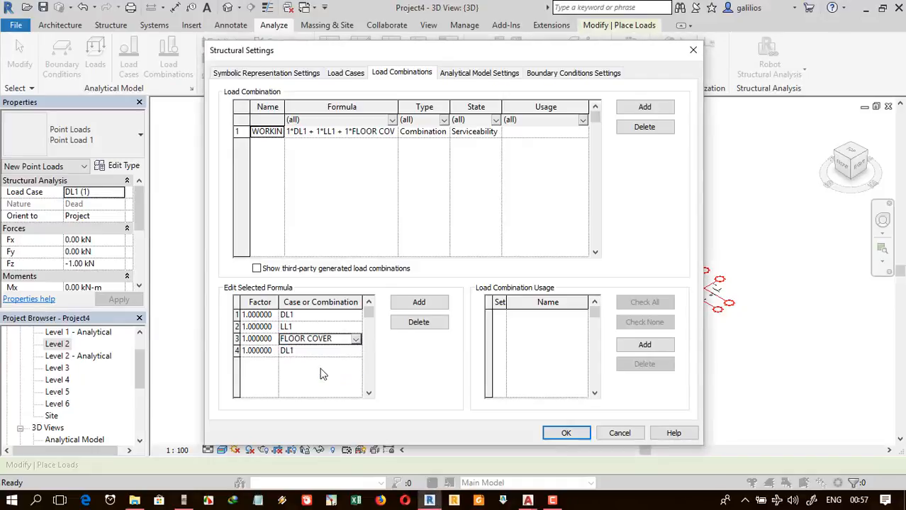
pyautogui.click(345, 351)
pyautogui.click(348, 351)
pyautogui.click(316, 391)
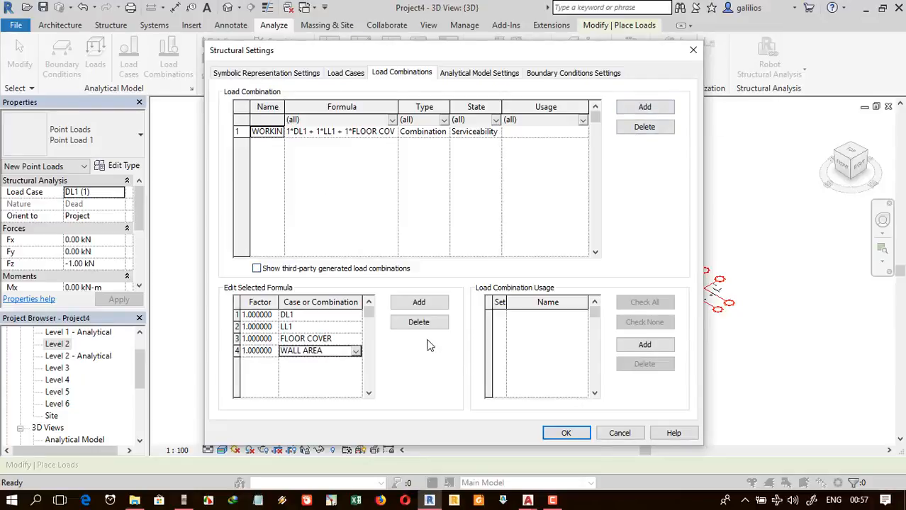
# - Add a second load combination named ULTIMATE and give its formula four terms
pyautogui.click(644, 107)
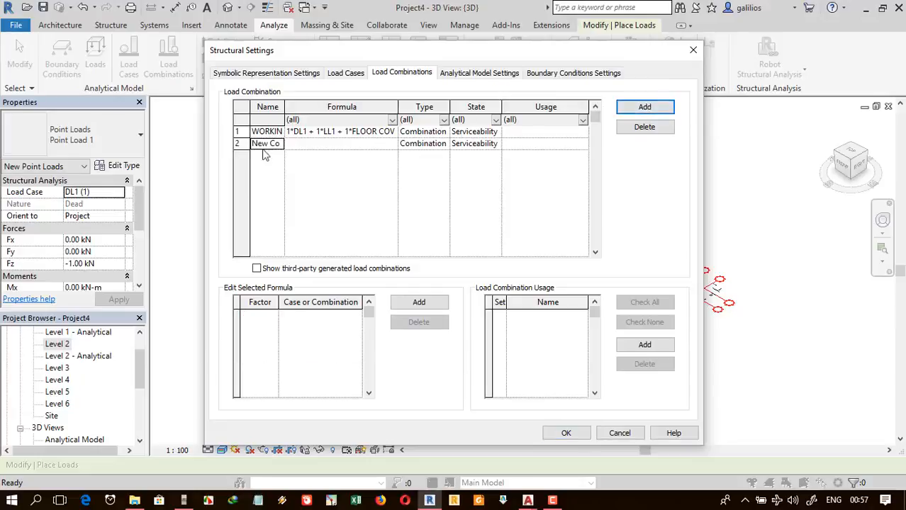
pyautogui.doubleClick(266, 144)
pyautogui.moveTo(284, 142); pyautogui.dragTo(128, 142)
pyautogui.press('BackSpace')
pyautogui.write('ULTIMATE')
pyautogui.click(419, 303)
pyautogui.click(419, 303)
pyautogui.click(419, 303)
pyautogui.click(419, 303)
# - Assign LL1, DL1, FLOOR COVER and WALL AREA to the four terms of the ULTIMATE combination
pyautogui.click(354, 317)
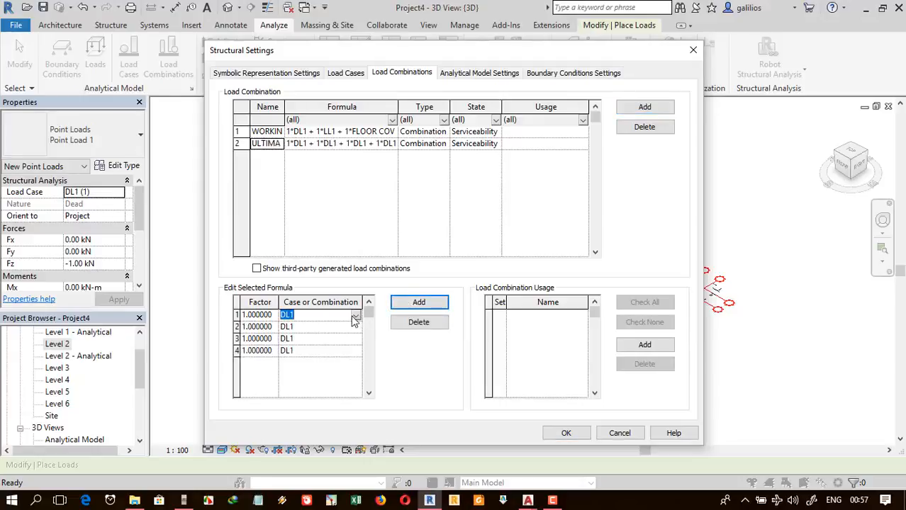
pyautogui.click(355, 316)
pyautogui.click(298, 337)
pyautogui.click(355, 339)
pyautogui.click(355, 338)
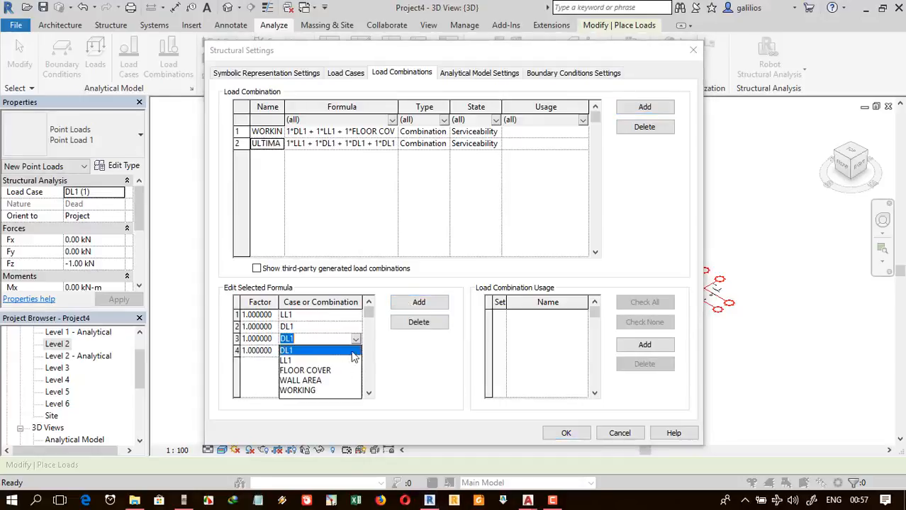
pyautogui.click(314, 371)
pyautogui.click(340, 352)
pyautogui.click(356, 351)
pyautogui.click(319, 393)
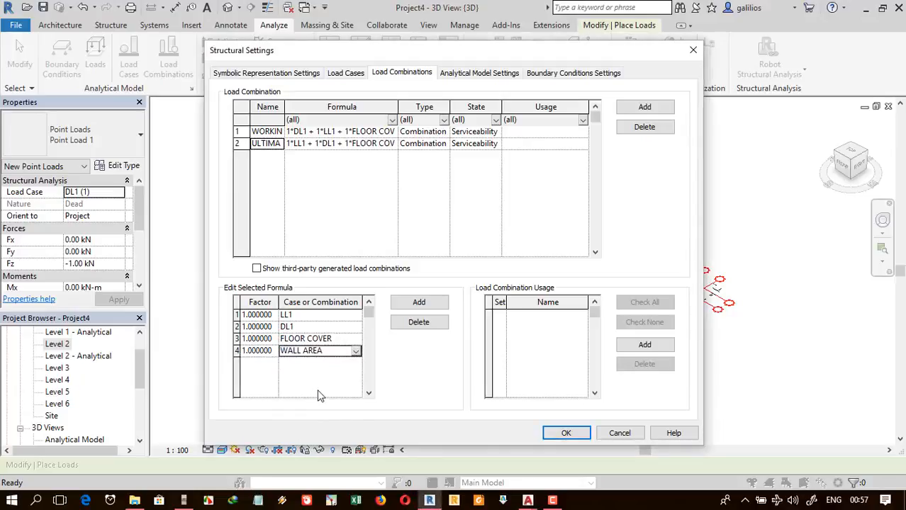
# - Set the ULTIMATE factors to 1.6 for LL1 and 1.4 for DL1, FLOOR COVER and WALL AREA, and accept the structural settings
pyautogui.click(270, 317)
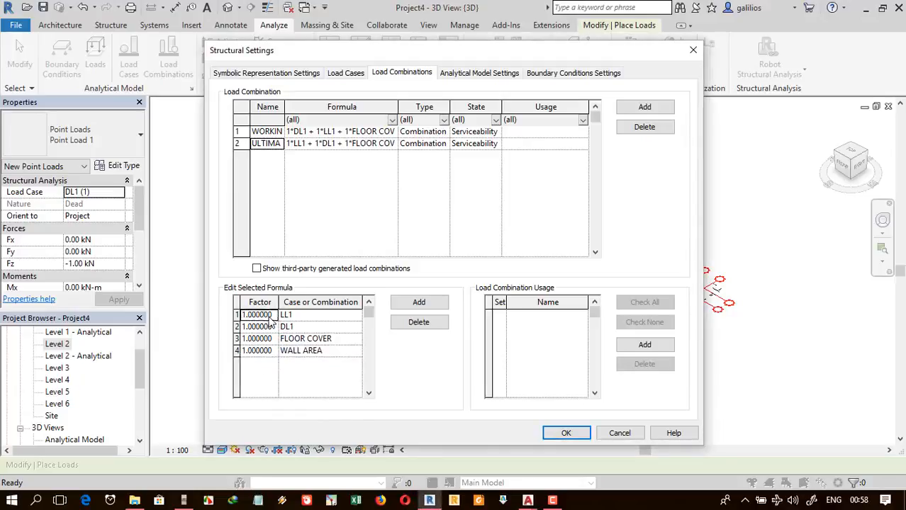
pyautogui.write('1')
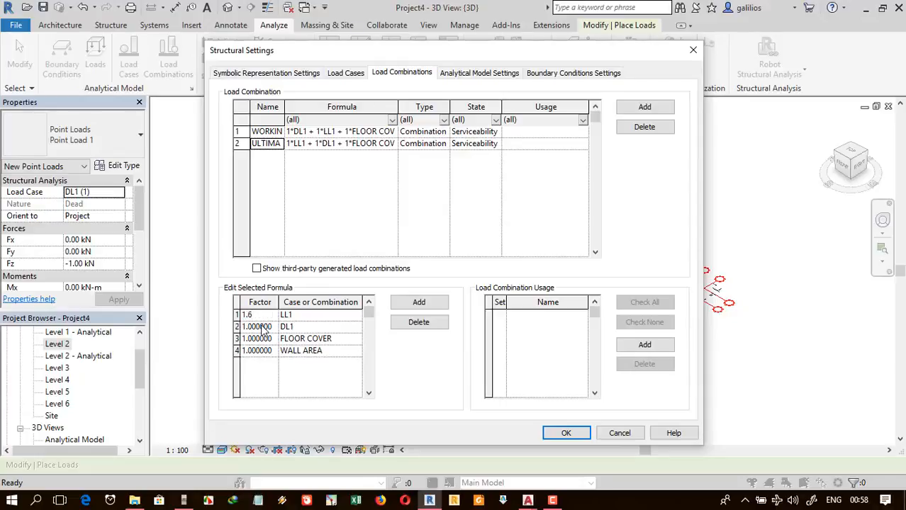
pyautogui.write('.6')
pyautogui.click(261, 326)
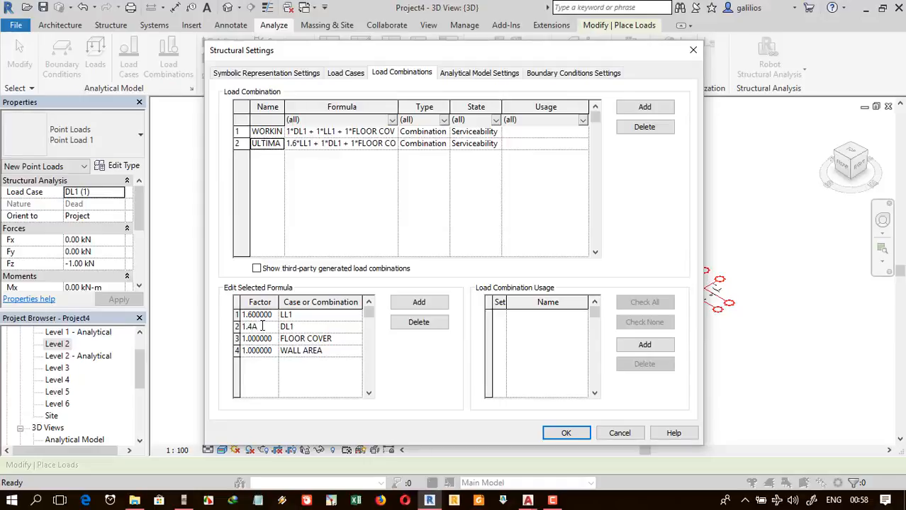
pyautogui.click(268, 341)
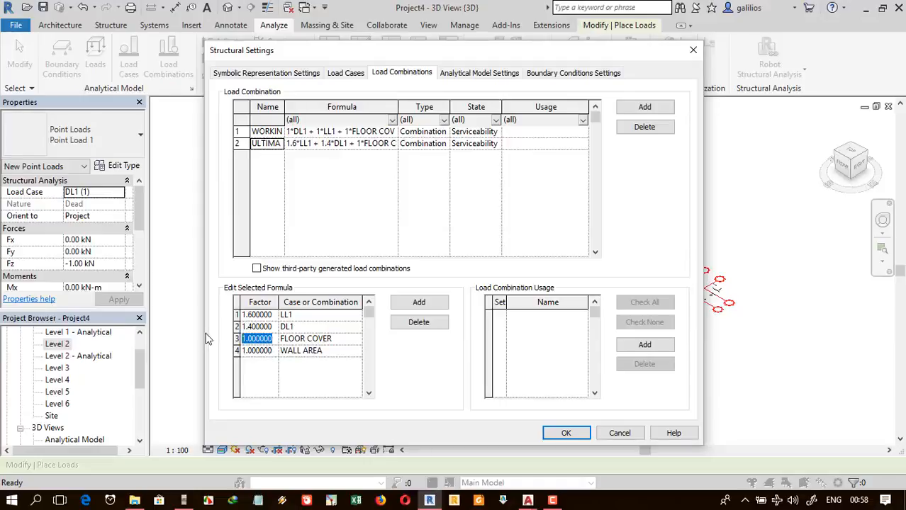
pyautogui.write('1.4')
pyautogui.click(273, 351)
pyautogui.write('1.')
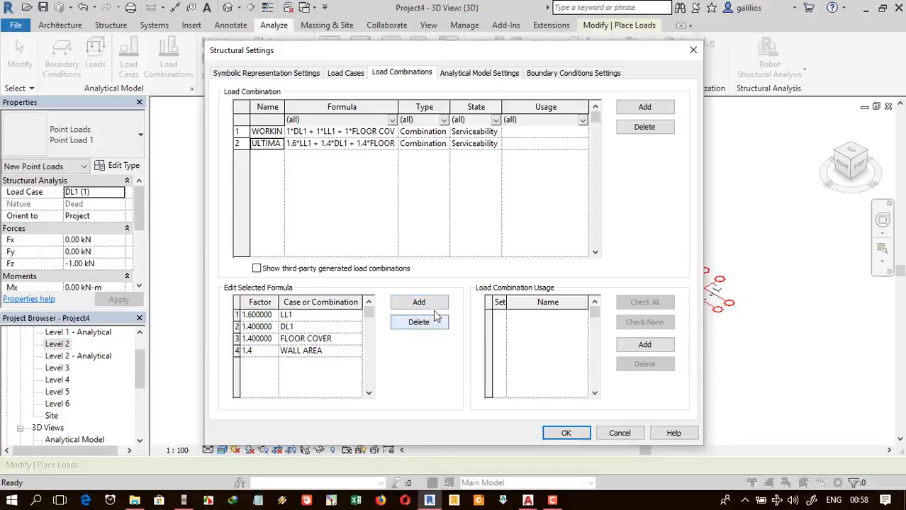
pyautogui.click(311, 315)
pyautogui.click(566, 433)
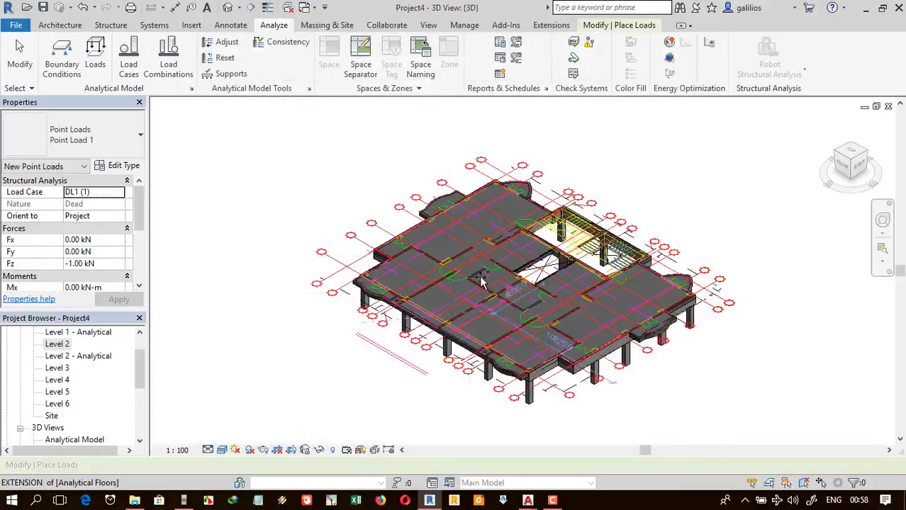
# - Exit load placement and open the Level 2 structural plan
pyautogui.press('Escape')
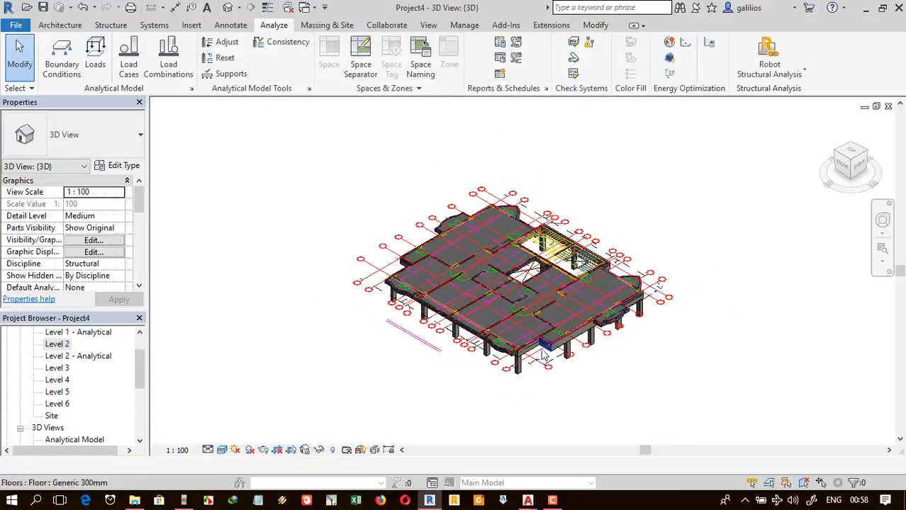
pyautogui.scroll(1, 509, 345)
pyautogui.doubleClick(59, 345)
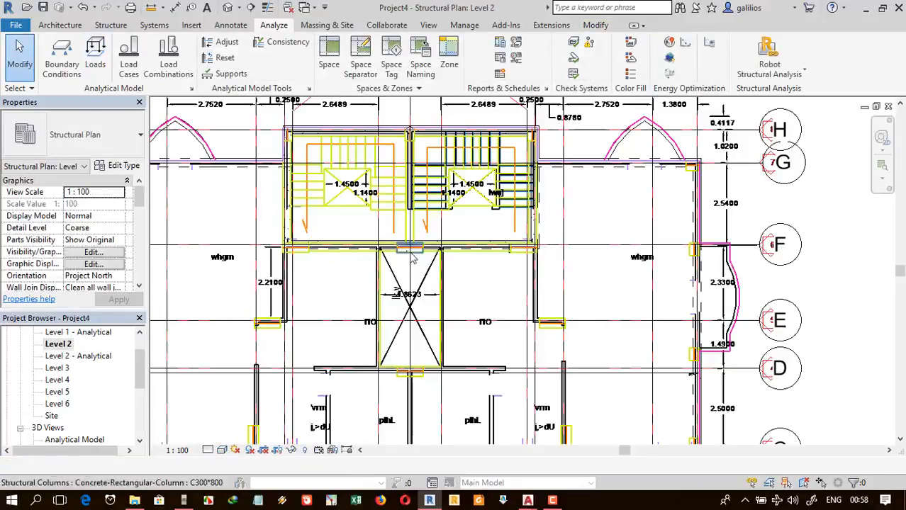
# - Save the project to the Desktop as AA and start placing loads
pyautogui.click(198, 26)
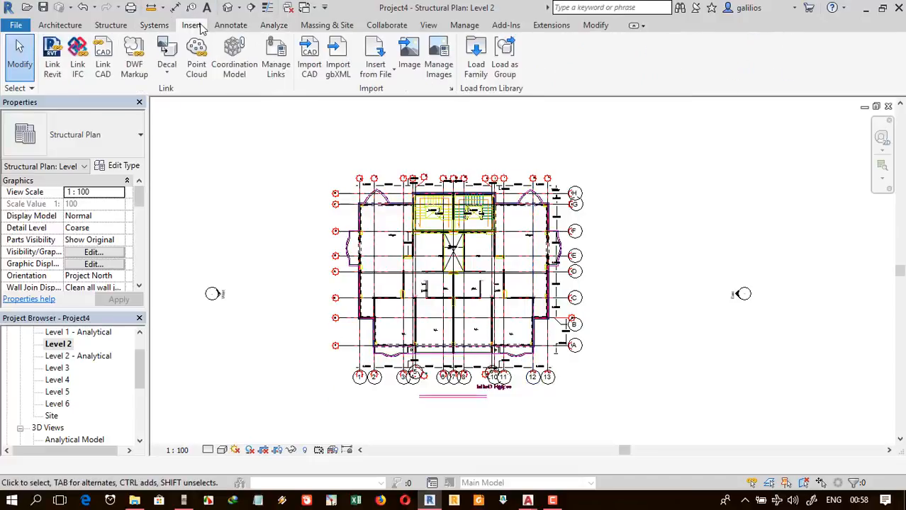
pyautogui.click(265, 26)
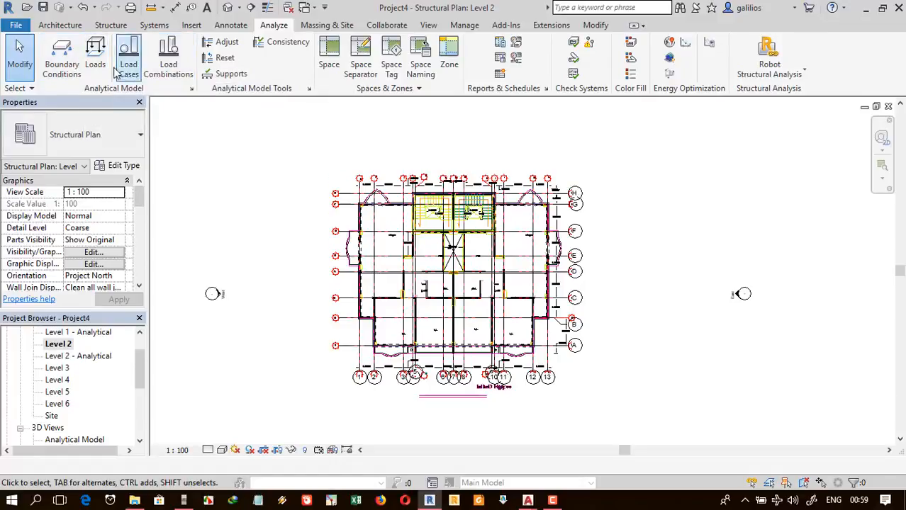
pyautogui.click(438, 224)
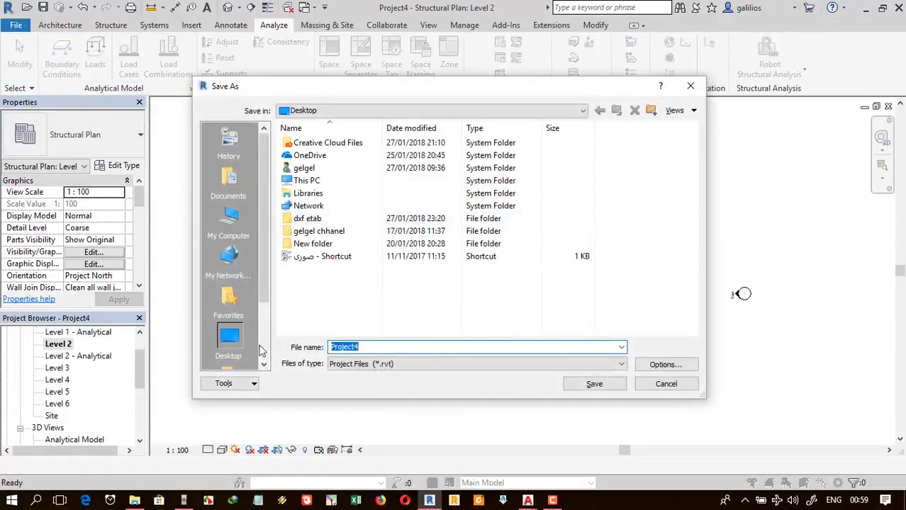
pyautogui.click(290, 312)
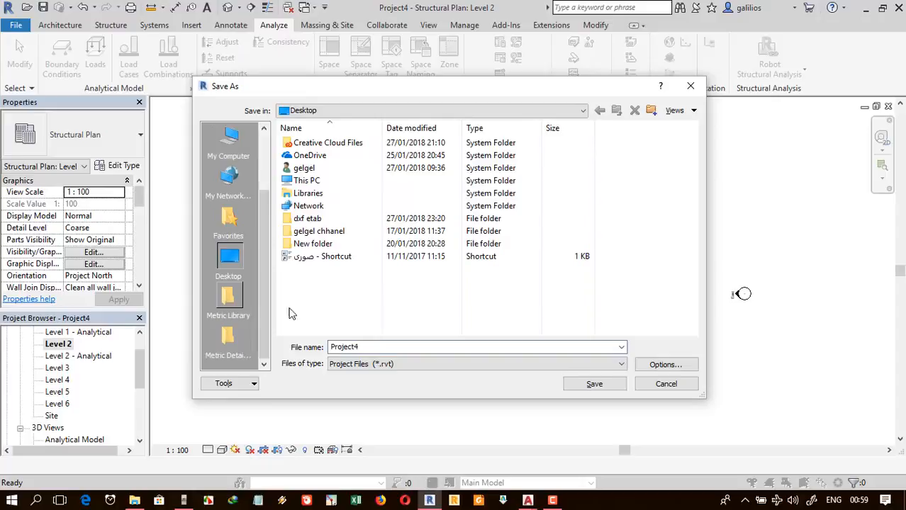
pyautogui.click(231, 276)
pyautogui.write('AA')
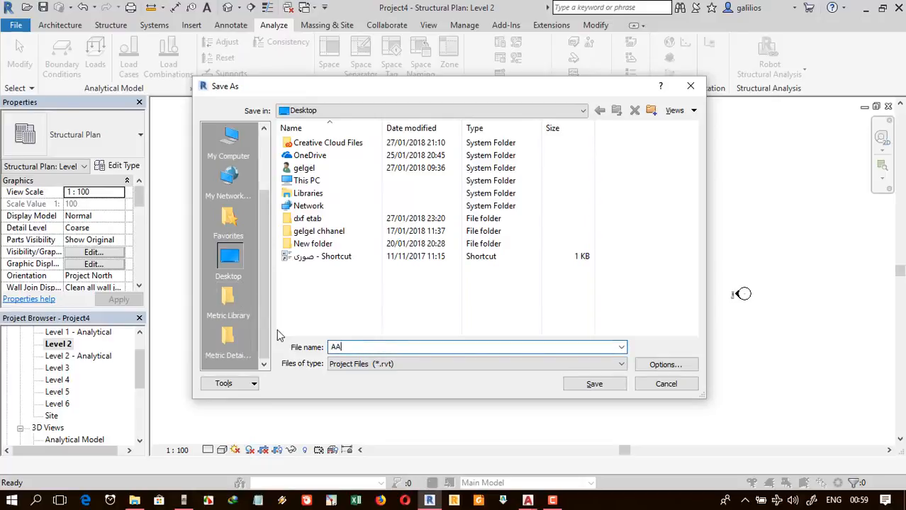
pyautogui.press('Return')
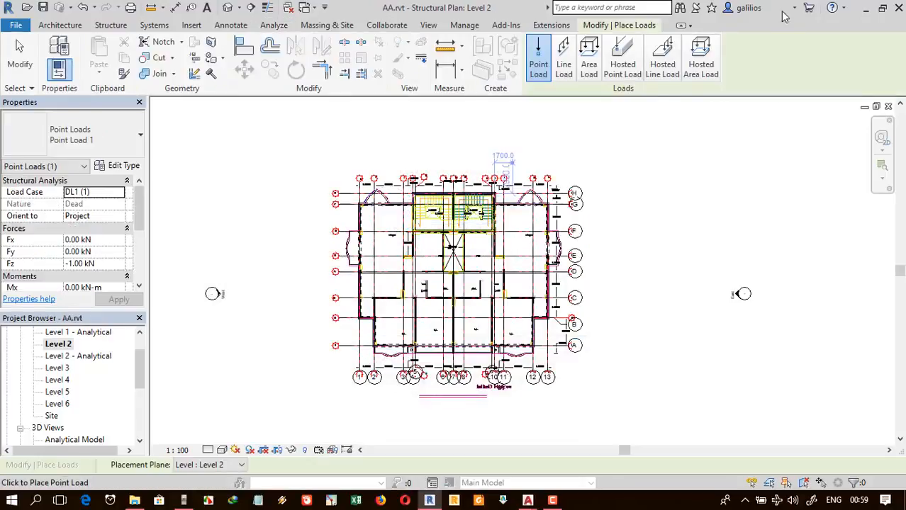
# - Choose a hosted area load in load case DL1 and set its Fz 1 force to -1.50 kN/m²
pyautogui.click(701, 62)
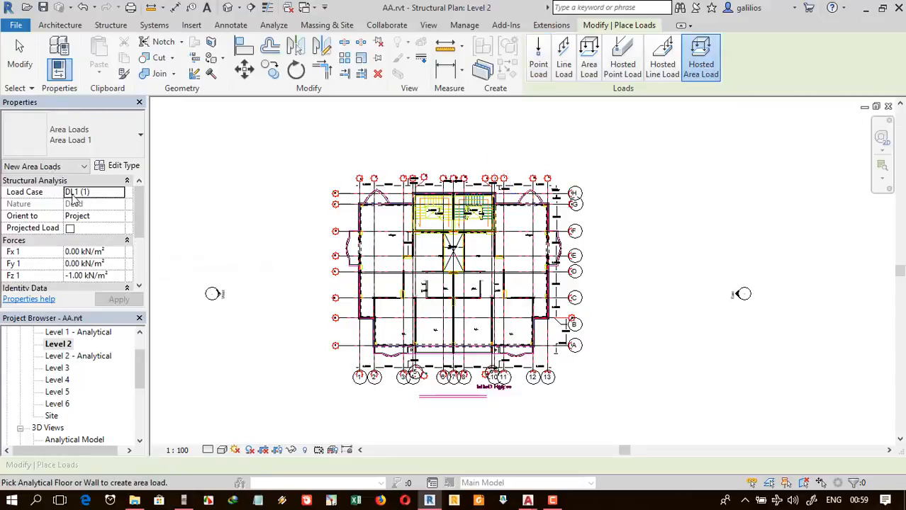
pyautogui.scroll(-1, 99, 278)
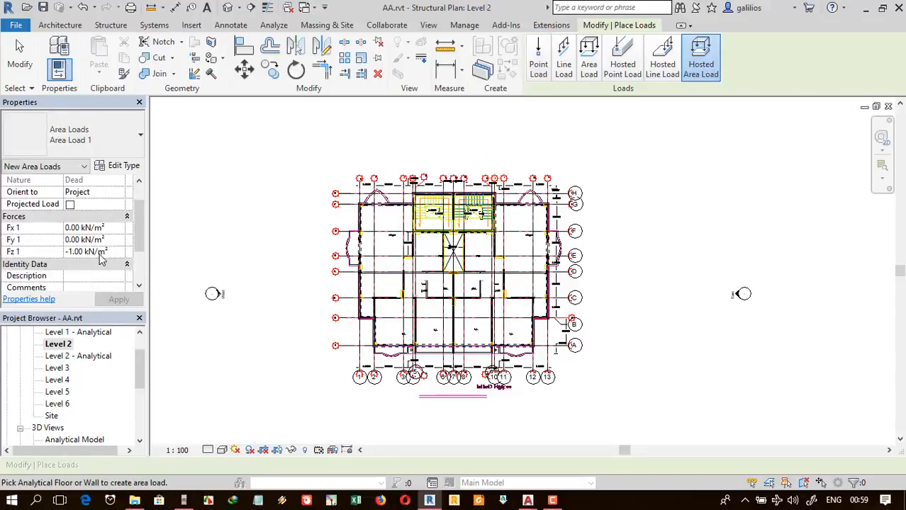
pyautogui.click(100, 253)
pyautogui.write('-1.')
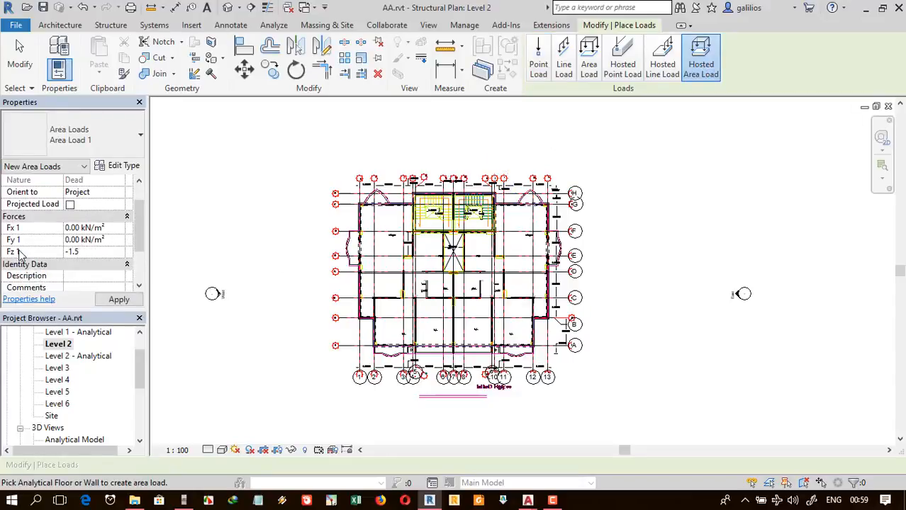
pyautogui.write('5')
pyautogui.click(118, 300)
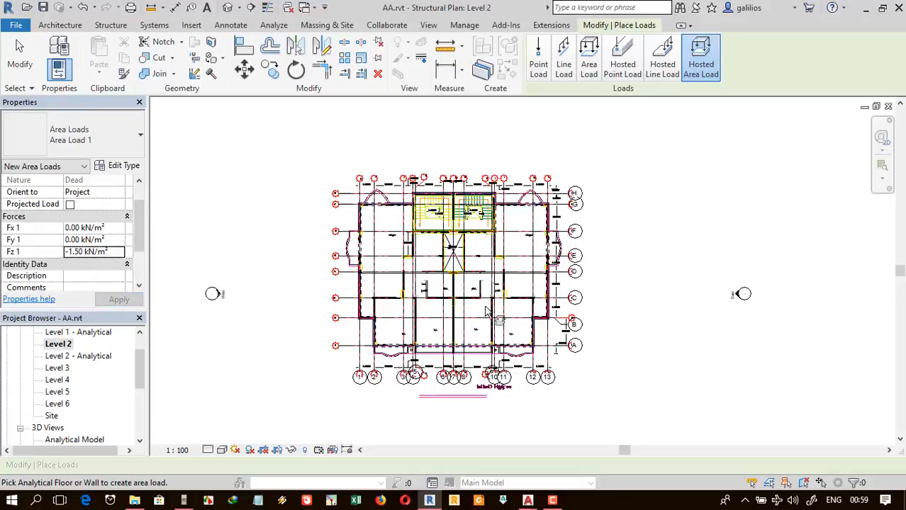
# - Switch to the default 3D view and place the DL1 area load on the slab's analytical floor
pyautogui.scroll(-1, 487, 312)
pyautogui.scroll(5, 511, 316)
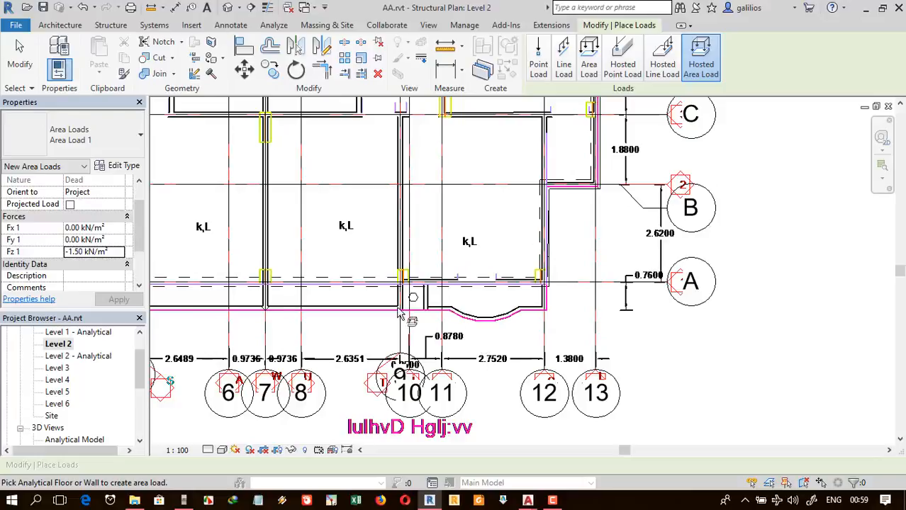
pyautogui.scroll(-1, 400, 315)
pyautogui.scroll(-3, 394, 370)
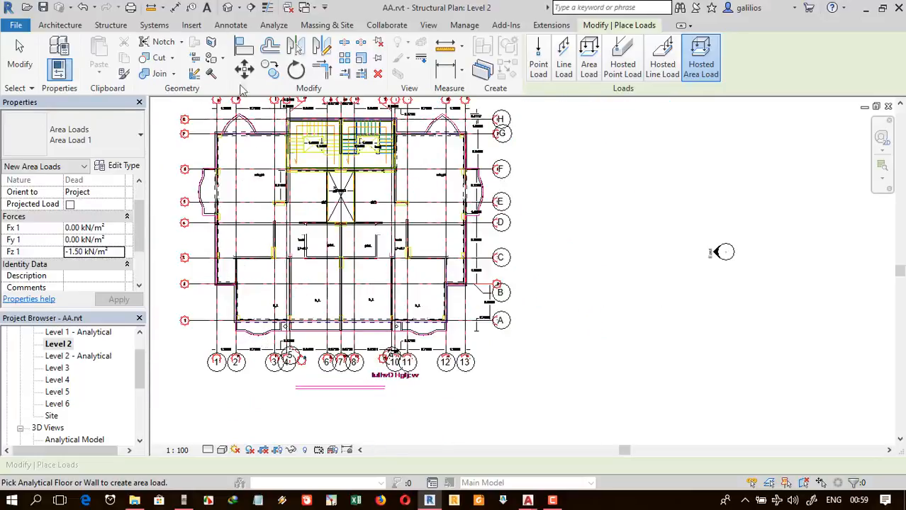
pyautogui.click(230, 7)
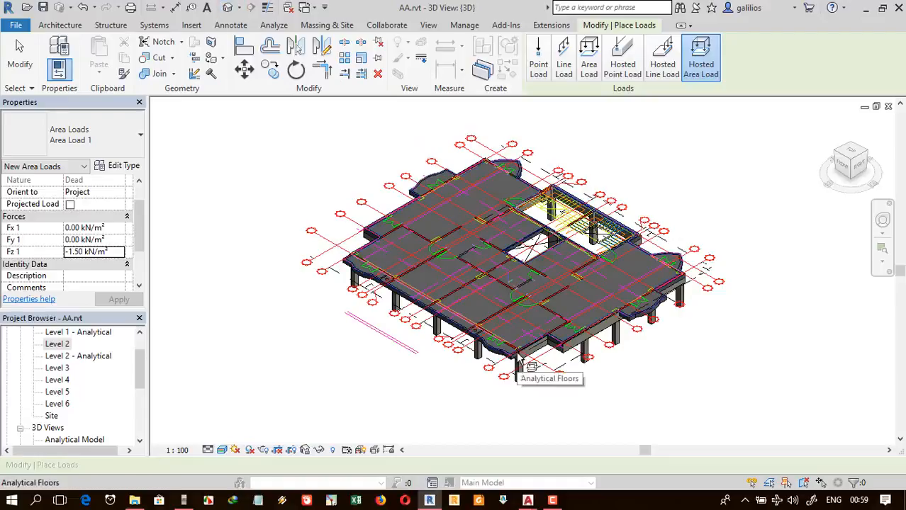
pyautogui.scroll(3, 521, 354)
pyautogui.scroll(-4, 426, 262)
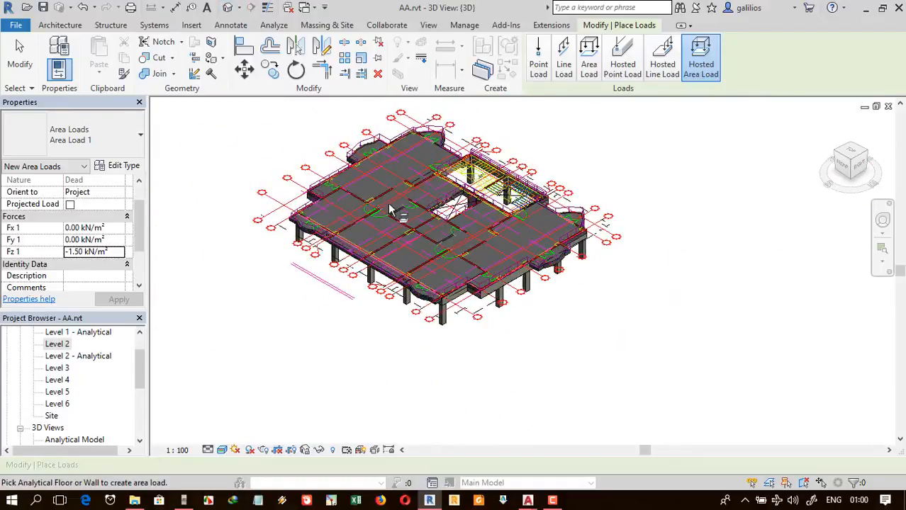
# - Set the next hosted area load to case LL1 with Fz 1 of -2.00 kN/m² and apply it to the slab
pyautogui.scroll(2, 117, 209)
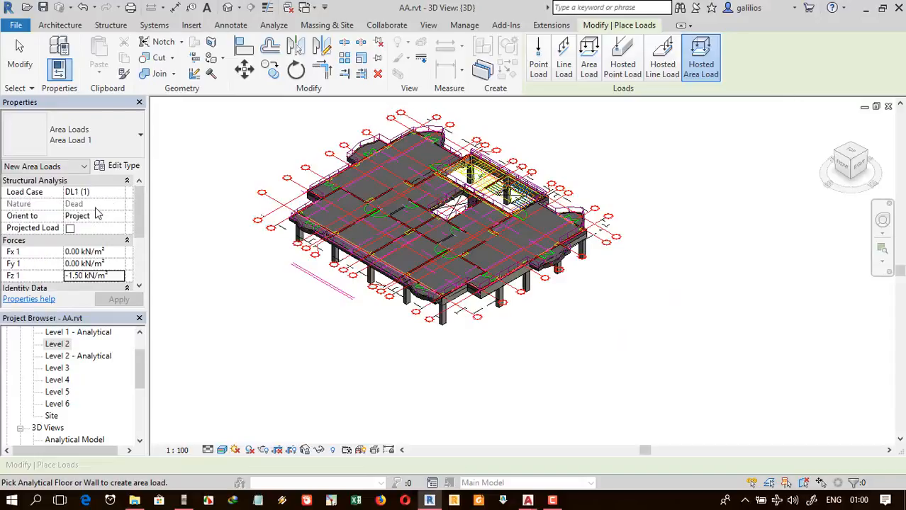
pyautogui.click(92, 192)
pyautogui.click(119, 192)
pyautogui.click(99, 213)
pyautogui.scroll(-3, 99, 219)
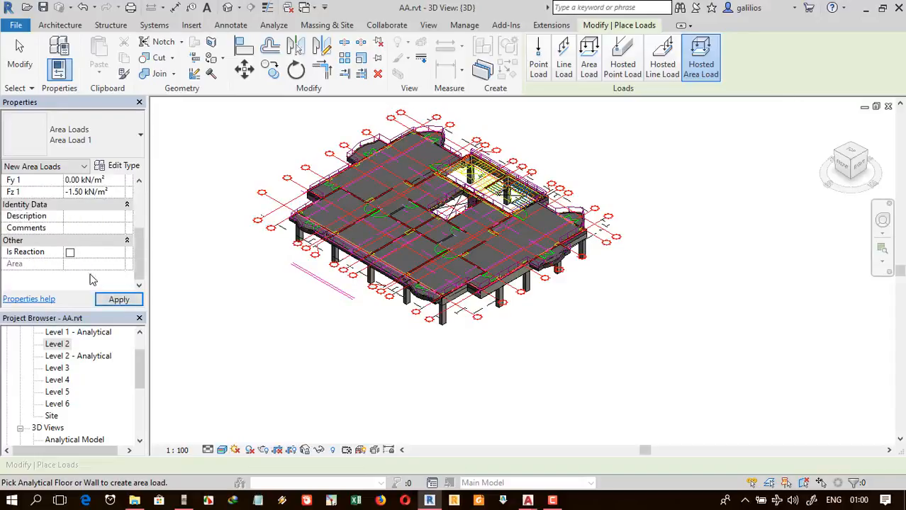
pyautogui.scroll(1, 93, 252)
pyautogui.click(55, 216)
pyautogui.write('-')
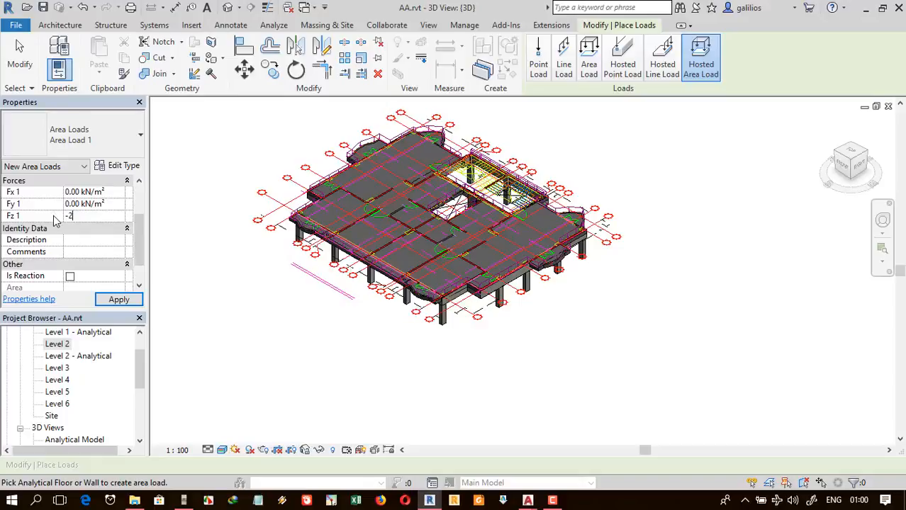
pyautogui.write('2')
pyautogui.click(119, 299)
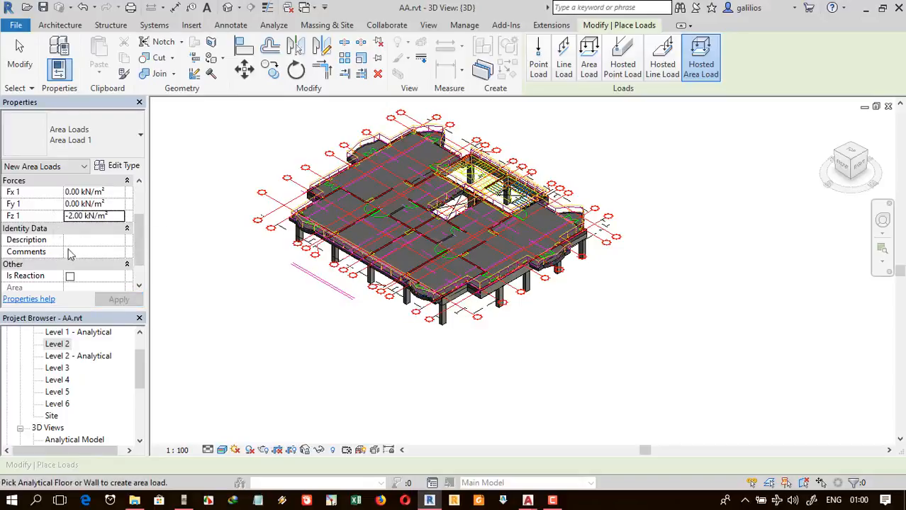
# - Define the slab's floor covering load with load case FLOOR COVER and Fz 1 of -1.50 kN/m²
pyautogui.scroll(2, 69, 254)
pyautogui.click(103, 193)
pyautogui.click(118, 192)
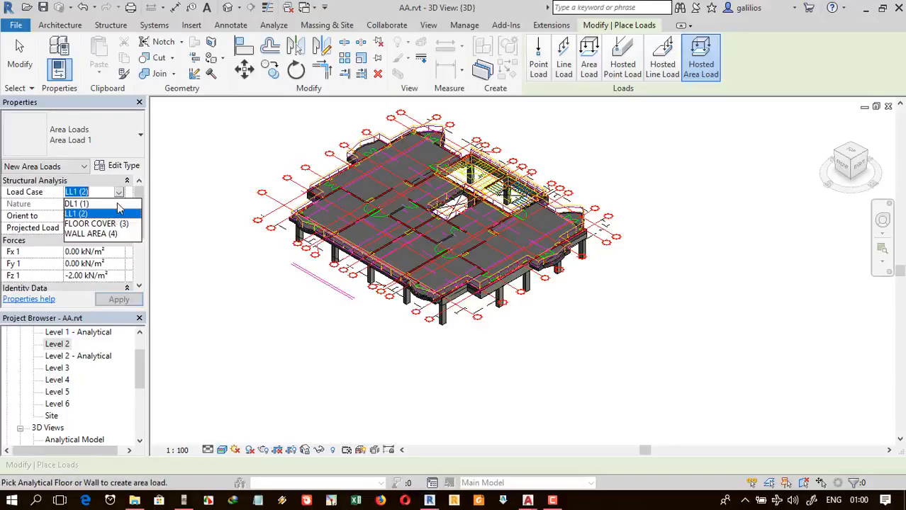
pyautogui.click(88, 215)
pyautogui.scroll(-1, 101, 228)
pyautogui.click(109, 220)
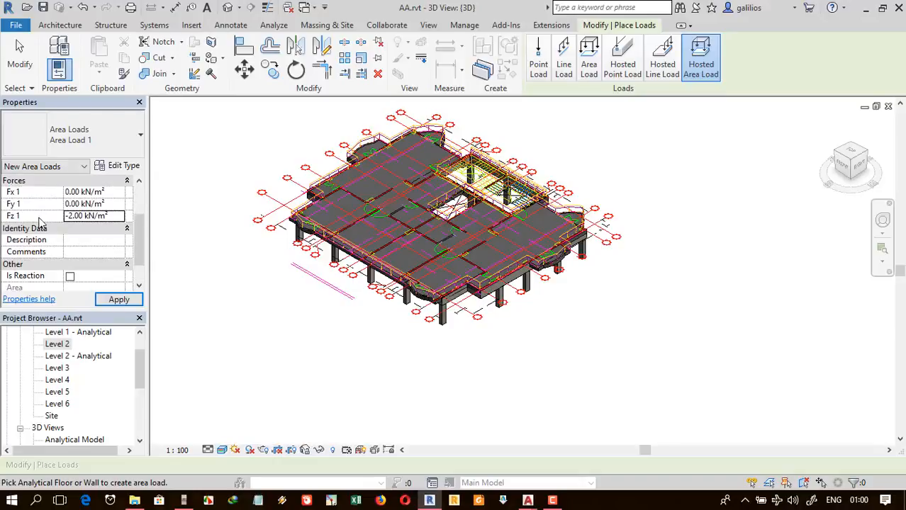
pyautogui.write('-1.50')
pyautogui.press('Return')
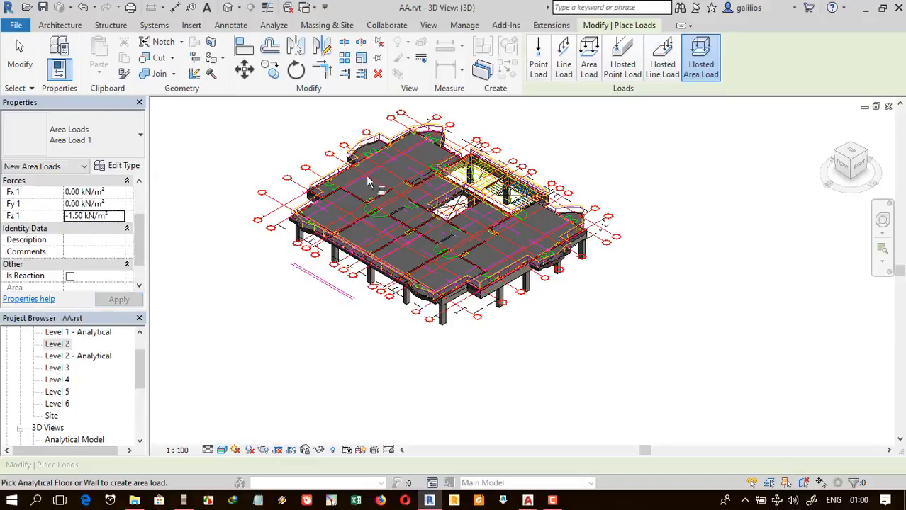
# - Set the hosted area load to case WALL AREA with Fz 1 of -2.00 kN/m² and place it on the slab's analytical floor
pyautogui.scroll(1, 108, 242)
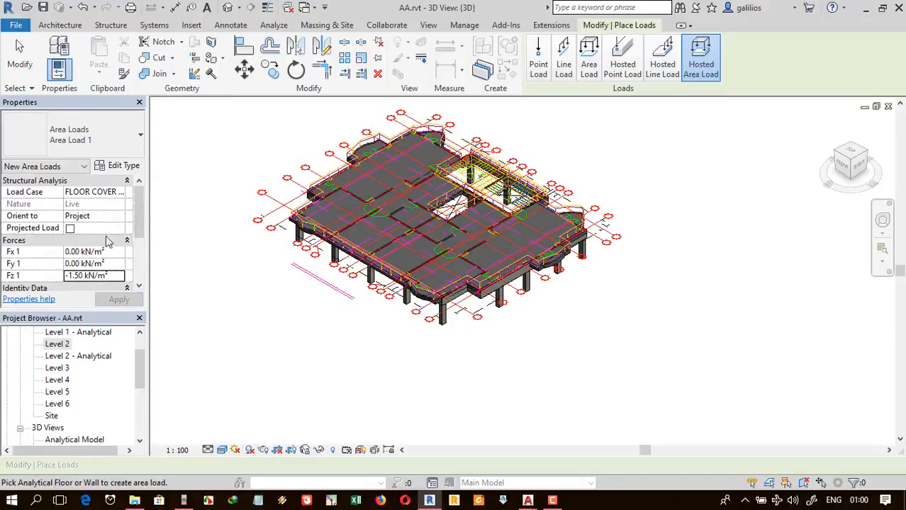
pyautogui.click(116, 196)
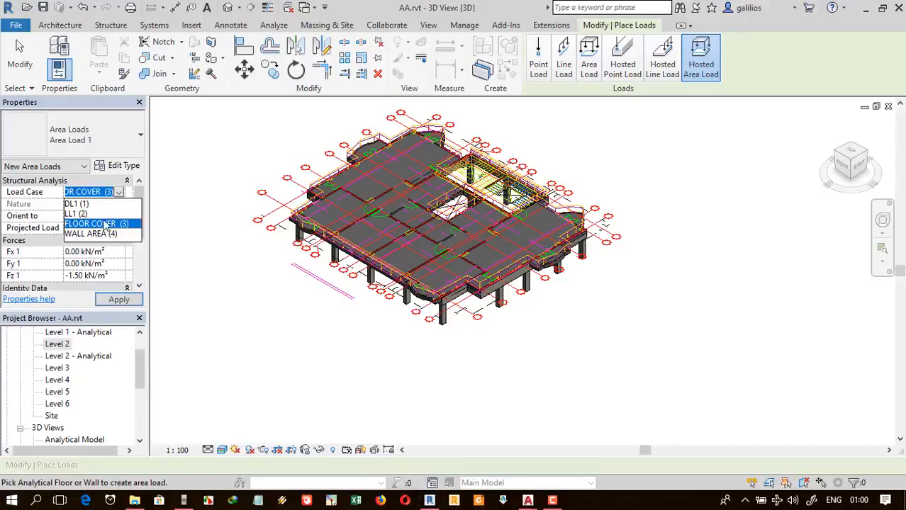
pyautogui.click(99, 232)
pyautogui.scroll(-1, 100, 245)
pyautogui.click(47, 256)
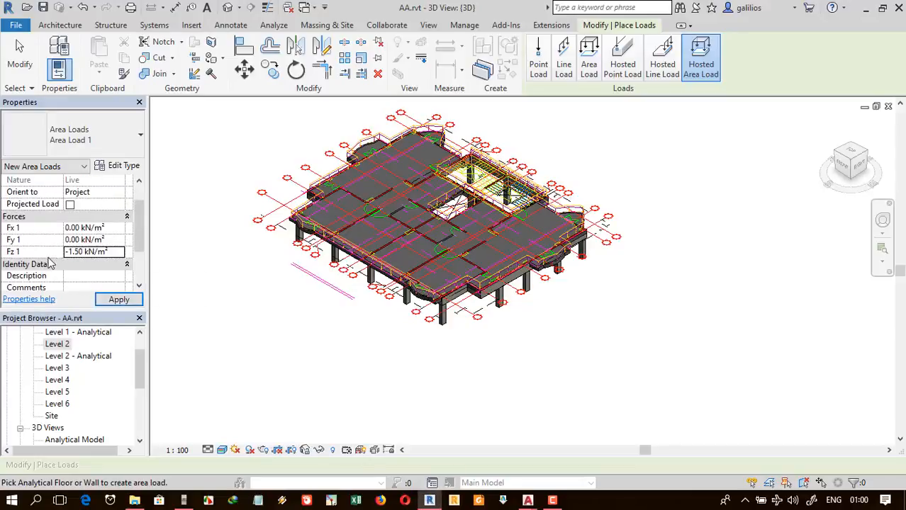
pyautogui.write('-2')
pyautogui.press('Return')
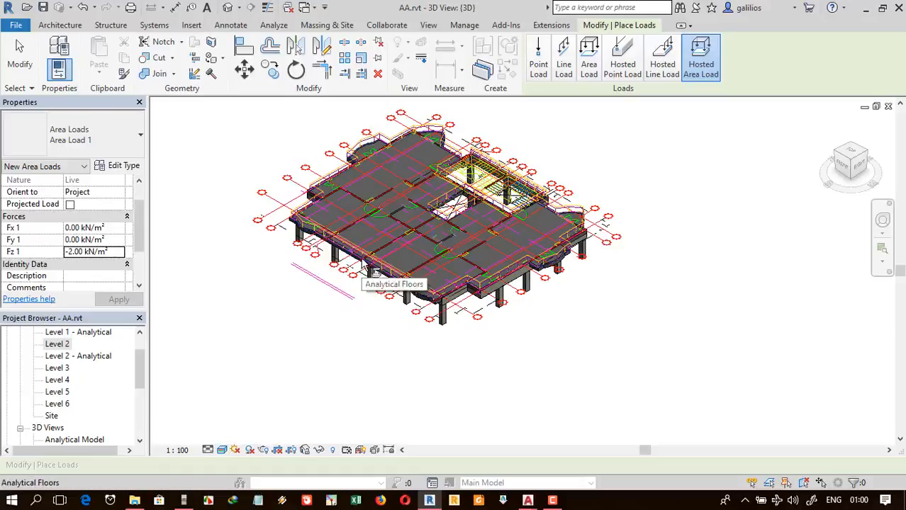
pyautogui.scroll(4, 439, 259)
pyautogui.scroll(-6, 440, 258)
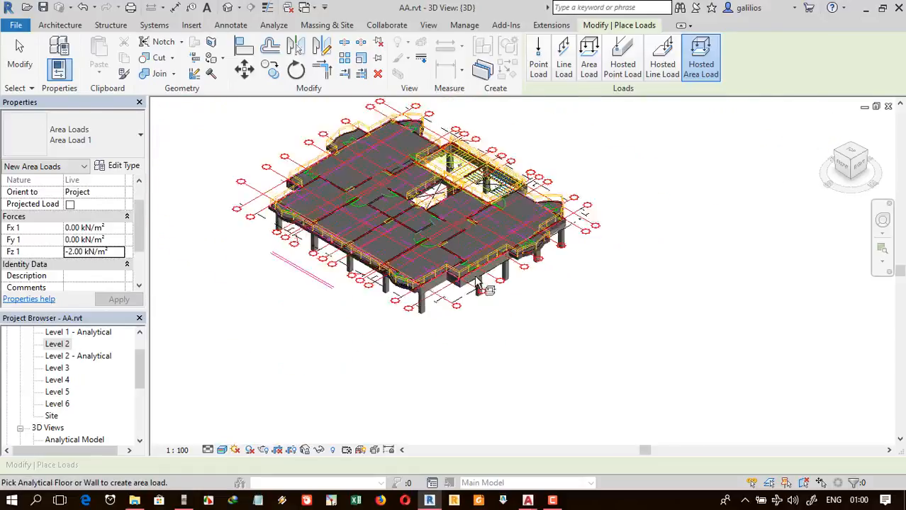
pyautogui.scroll(4, 388, 172)
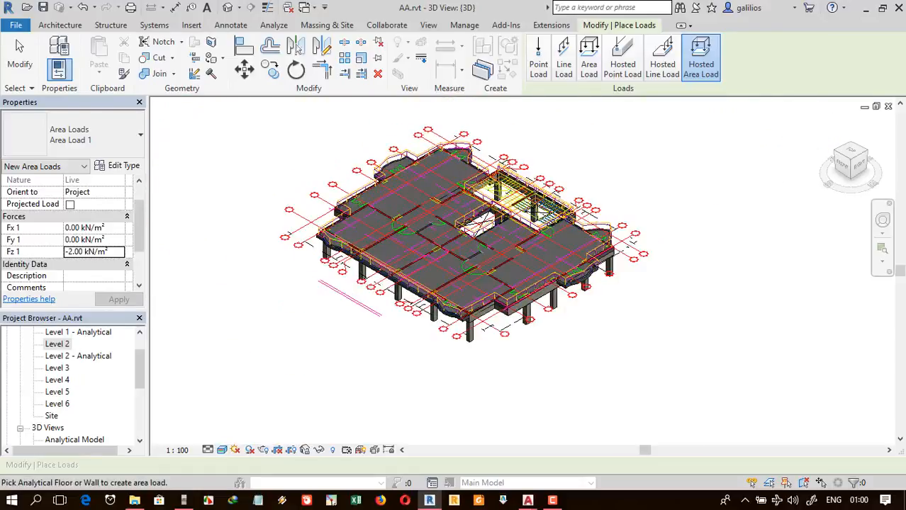
pyautogui.scroll(-1, 103, 382)
pyautogui.scroll(1, 96, 375)
# - Exit load placement and open the Analytical Model 3D view after viewing the Level 2 - Analytical plan
pyautogui.doubleClick(78, 356)
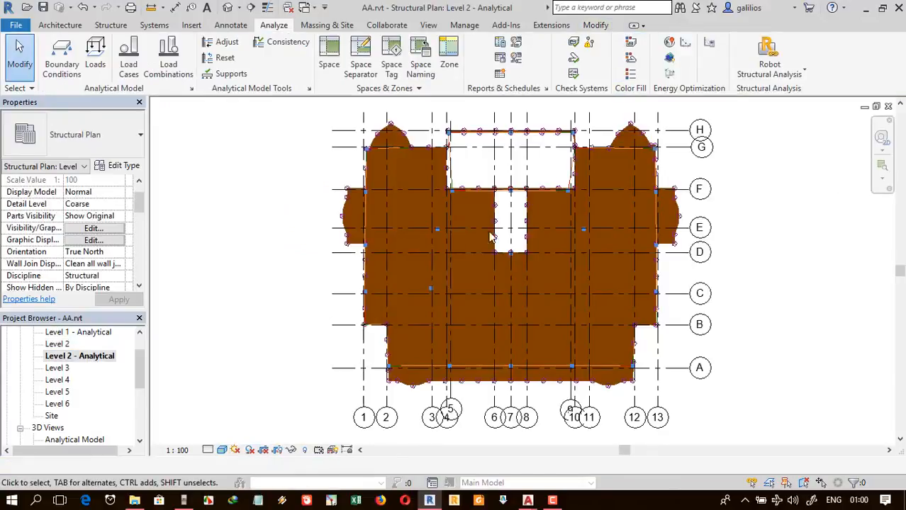
pyautogui.click(229, 7)
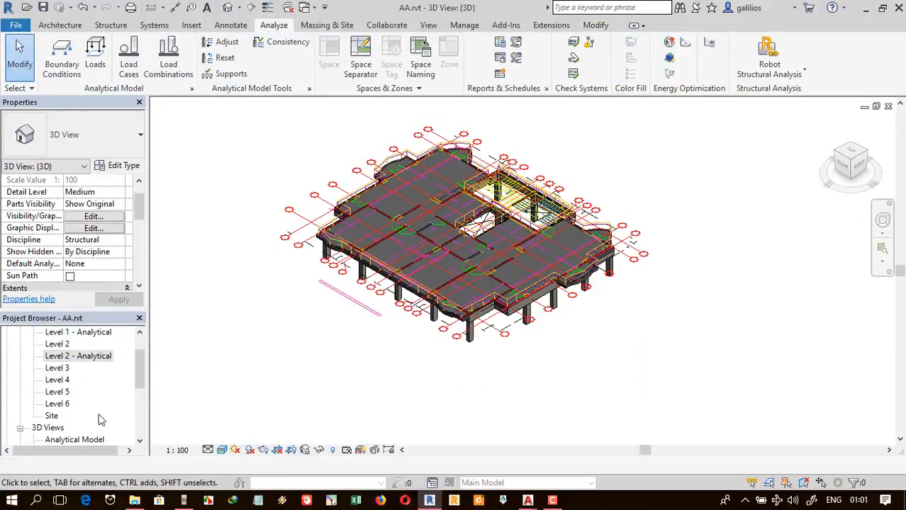
pyautogui.doubleClick(74, 440)
pyautogui.scroll(4, 552, 380)
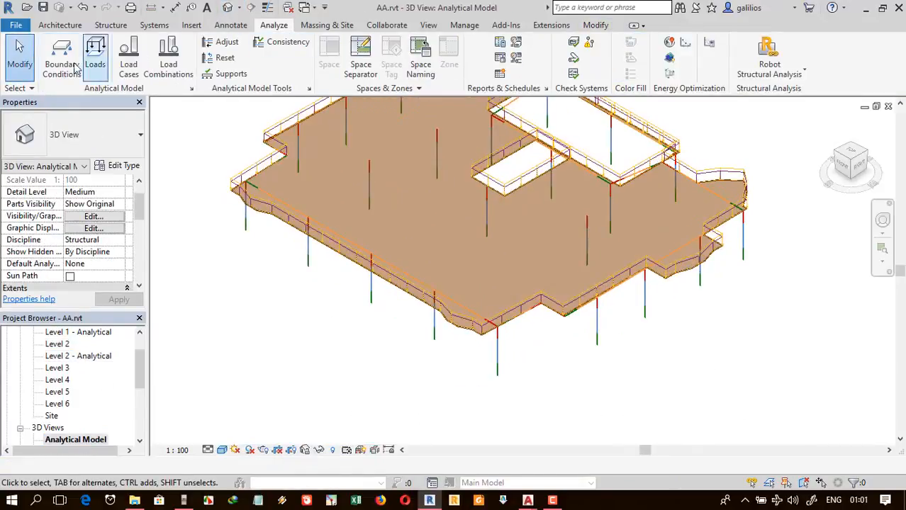
# - Place Fixed point boundary conditions at four column ends along the slab's first corner and stepped side, viewing the analytical model from below
pyautogui.click(61, 66)
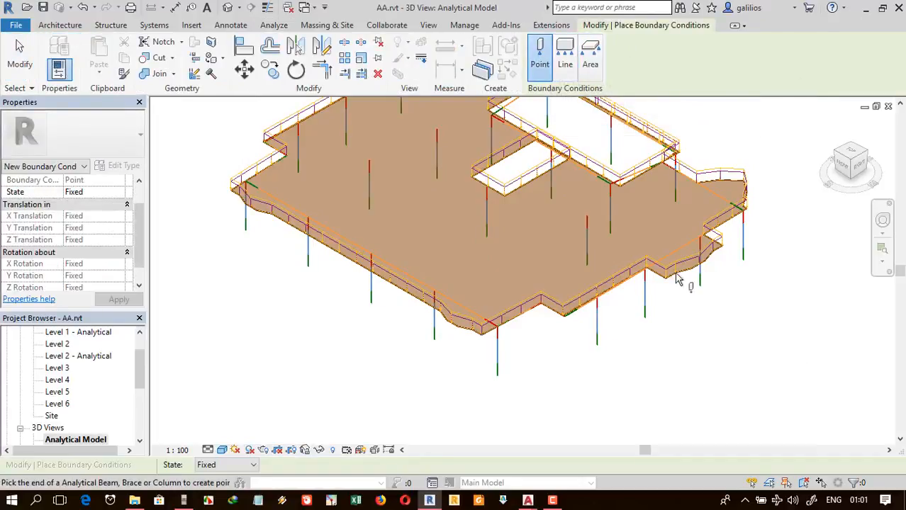
pyautogui.keyDown('shift'); pyautogui.moveTo(677, 279); pyautogui.dragTo(659, 307, button='middle'); pyautogui.keyUp('shift')
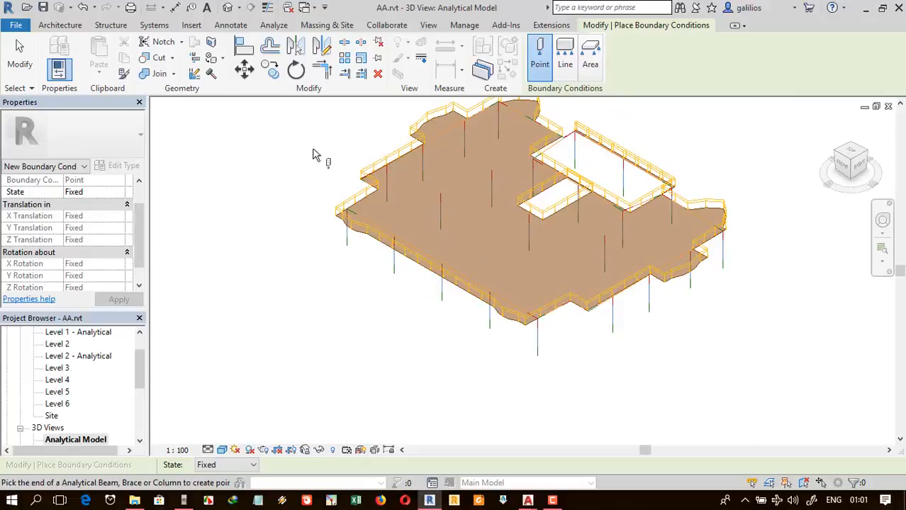
pyautogui.click(847, 162)
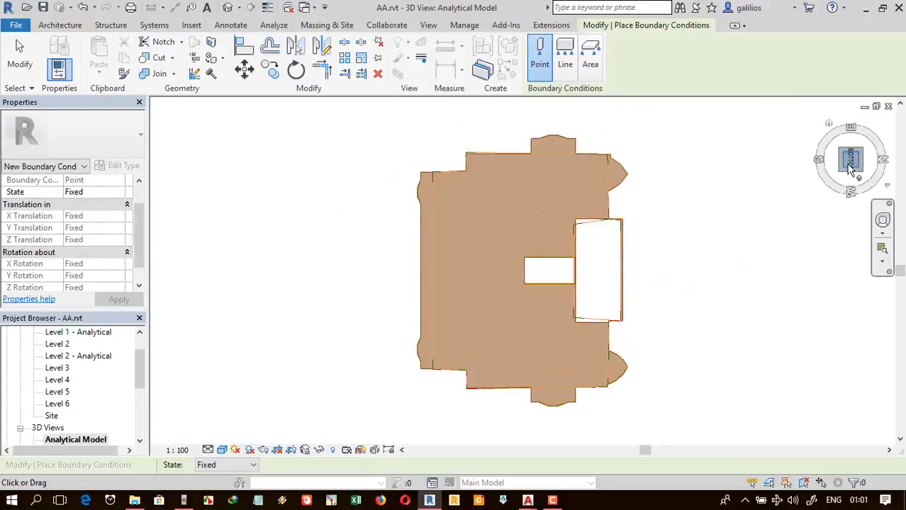
pyautogui.scroll(3, 431, 170)
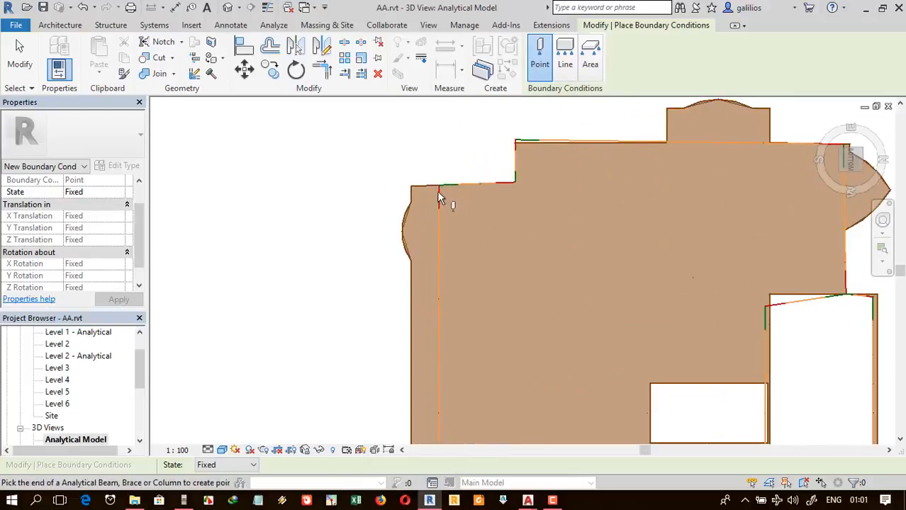
pyautogui.click(234, 466)
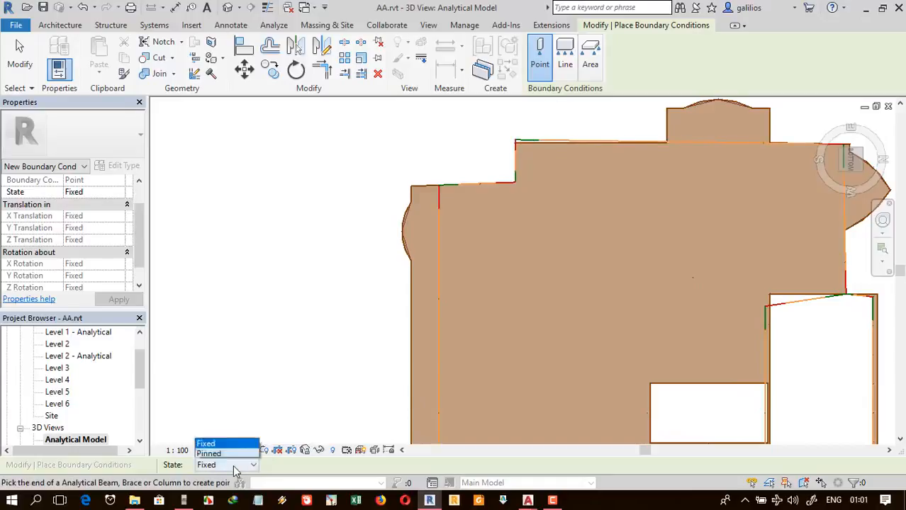
pyautogui.click(234, 467)
pyautogui.click(439, 185)
pyautogui.click(515, 182)
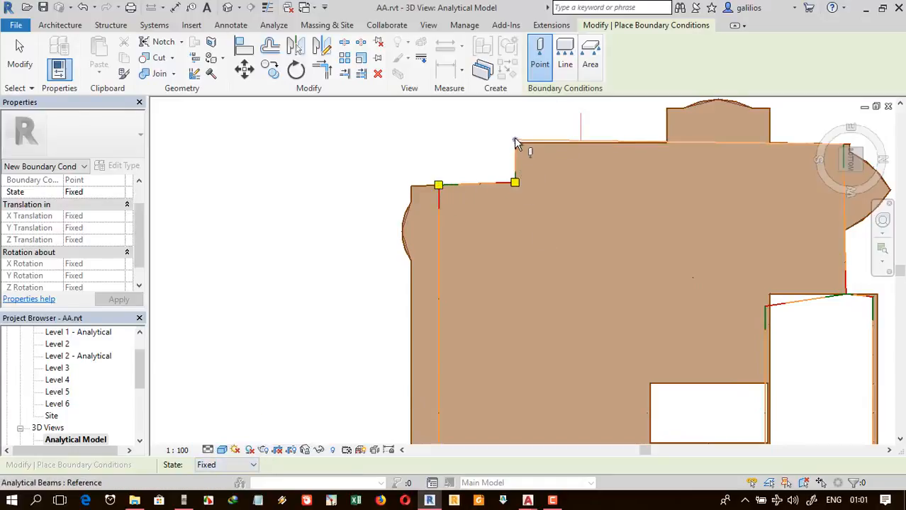
pyautogui.click(515, 139)
pyautogui.click(664, 142)
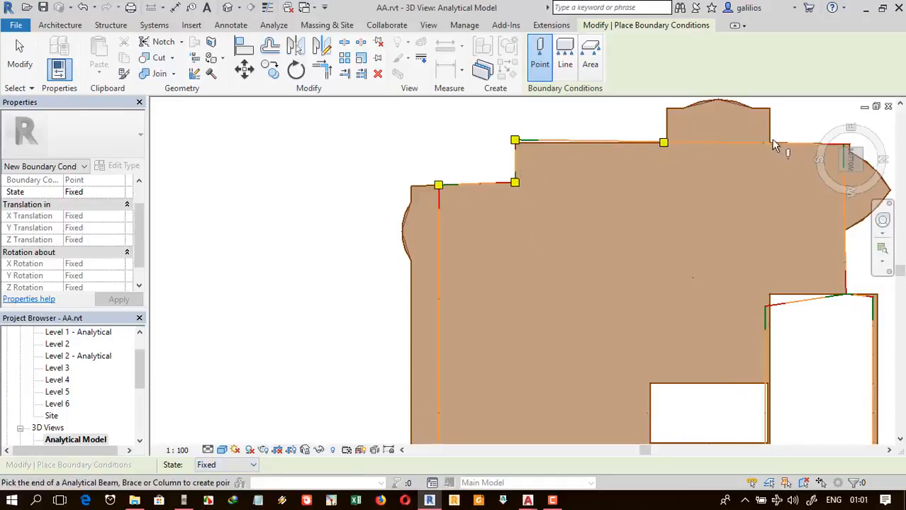
# - Add Fixed point supports at the opposite slab corner, around the large stair opening, and along the rest of the stepped side
pyautogui.scroll(-3, 769, 142)
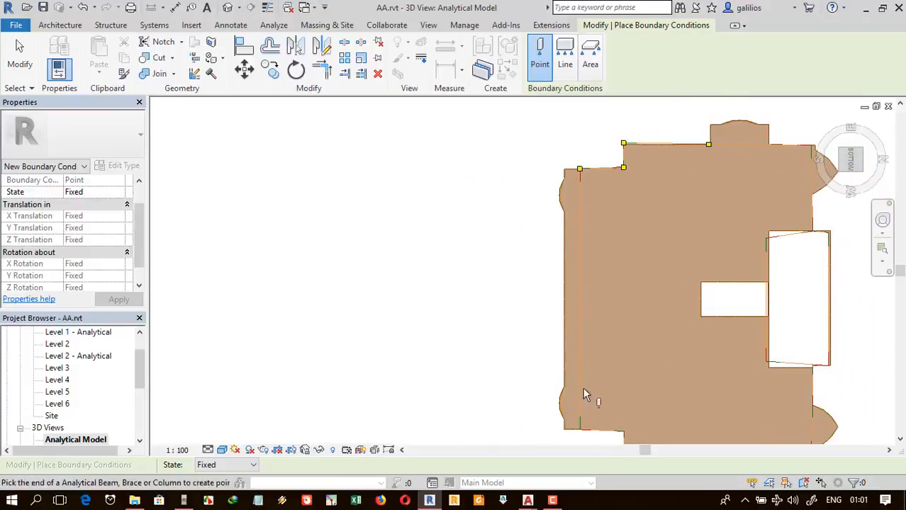
pyautogui.click(580, 429)
pyautogui.click(624, 431)
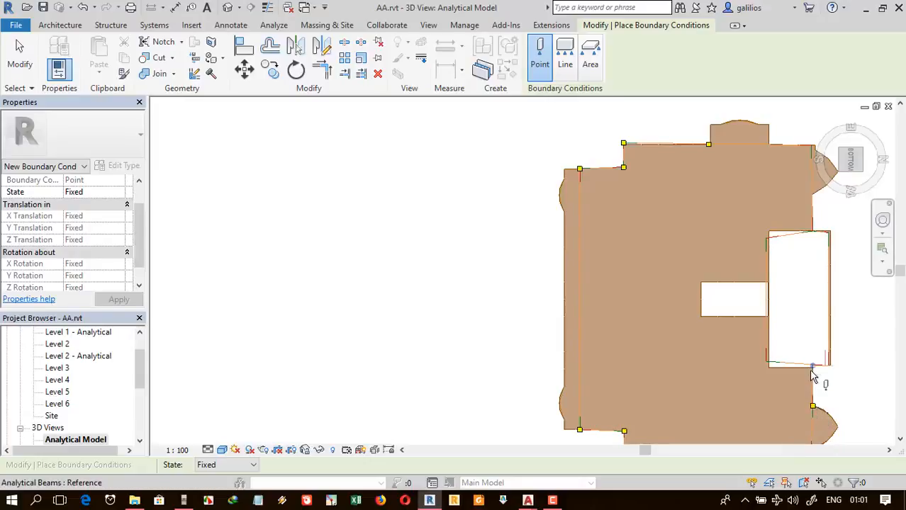
pyautogui.click(767, 354)
pyautogui.click(767, 241)
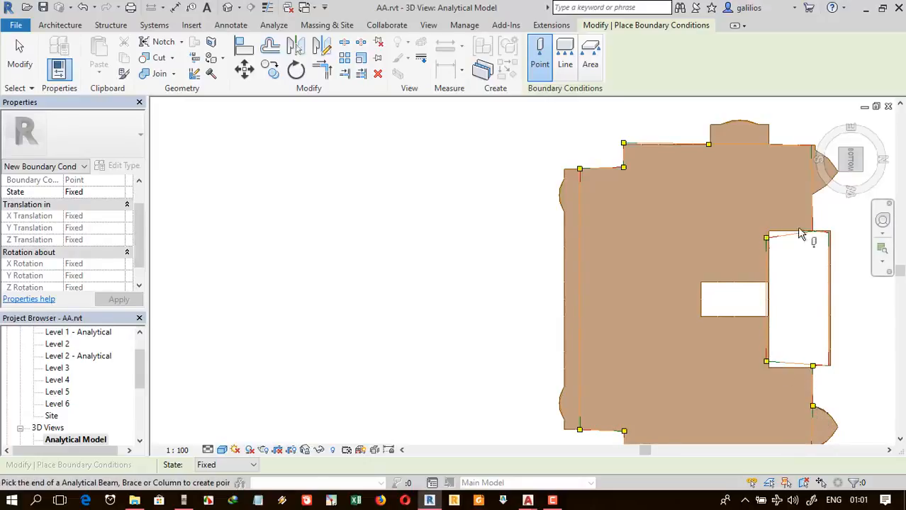
pyautogui.click(828, 234)
pyautogui.click(827, 367)
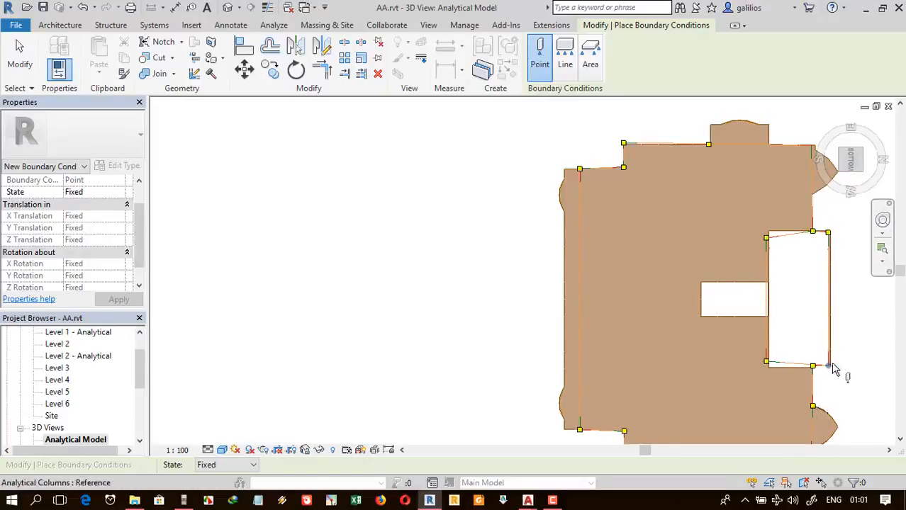
pyautogui.click(812, 146)
pyautogui.click(766, 145)
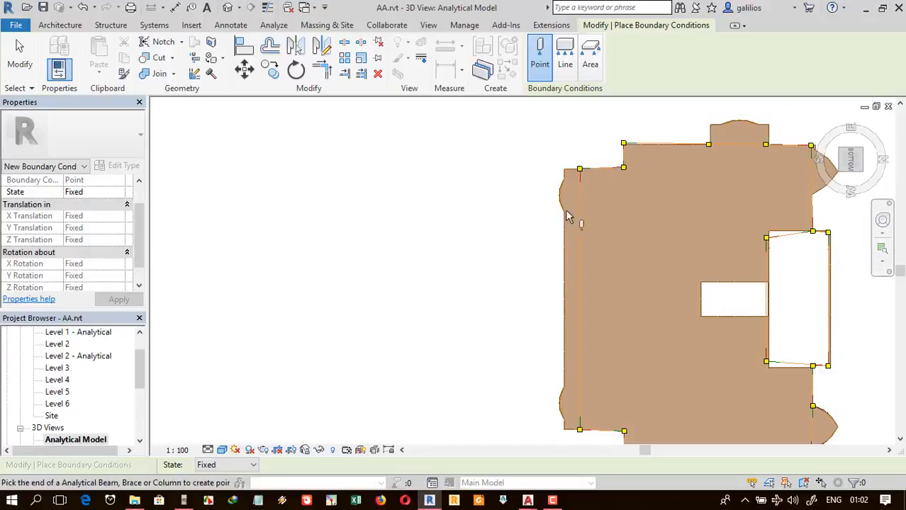
# - Place Fixed point supports on the intermediate columns of the long straight edge and on the columns beside the small rectangular opening
pyautogui.click(580, 234)
pyautogui.click(582, 376)
pyautogui.scroll(2, 779, 297)
pyautogui.click(758, 303)
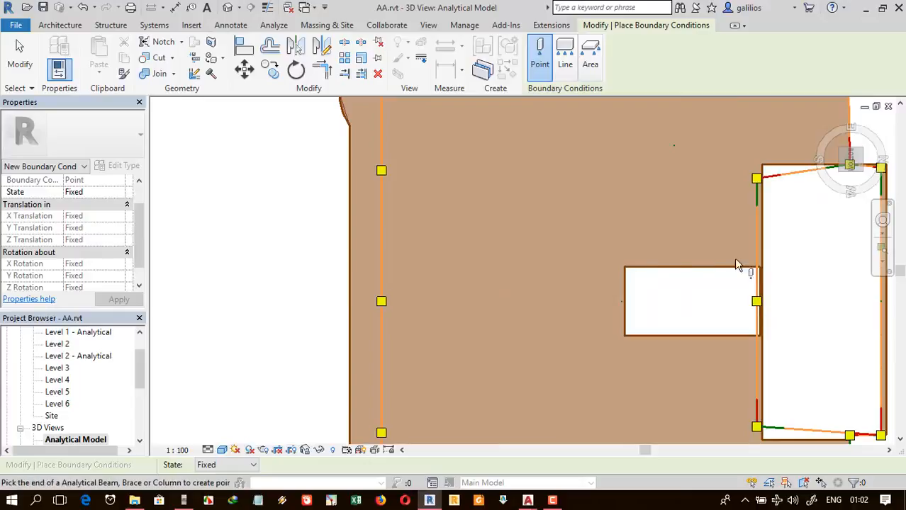
pyautogui.click(624, 316)
# - In an isometric view, add Fixed point supports to the bases of five unsupported columns in the slab's interior and rear
pyautogui.scroll(-5, 752, 344)
pyautogui.keyDown('shift'); pyautogui.moveTo(685, 192); pyautogui.dragTo(500, 217, button='middle'); pyautogui.keyUp('shift')
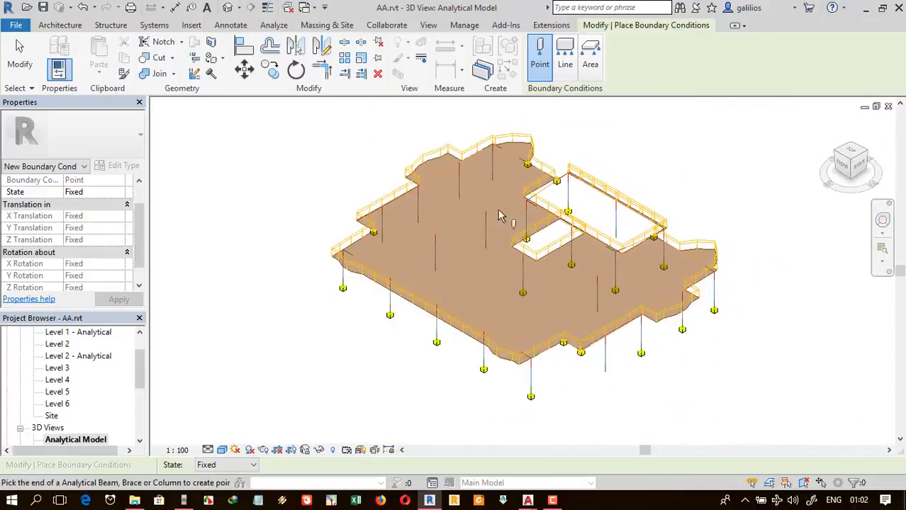
pyautogui.click(435, 271)
pyautogui.click(485, 250)
pyautogui.click(458, 200)
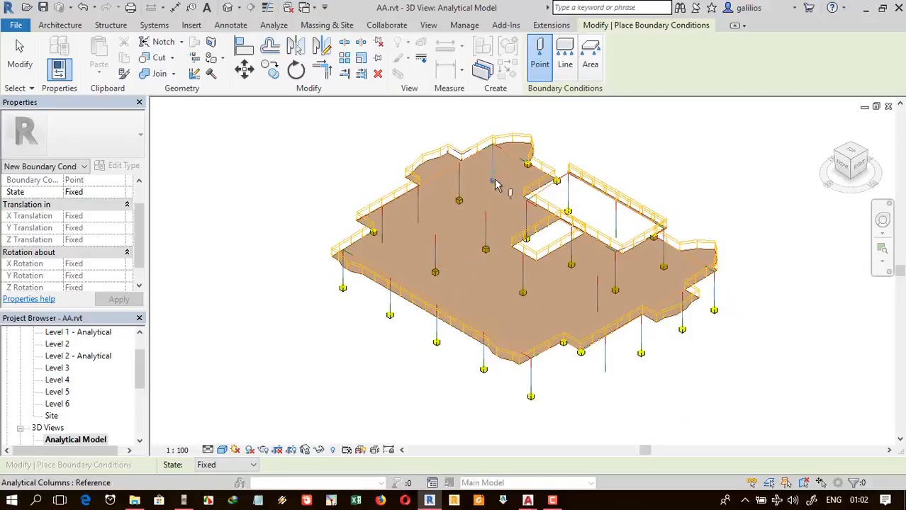
pyautogui.click(494, 182)
pyautogui.click(418, 225)
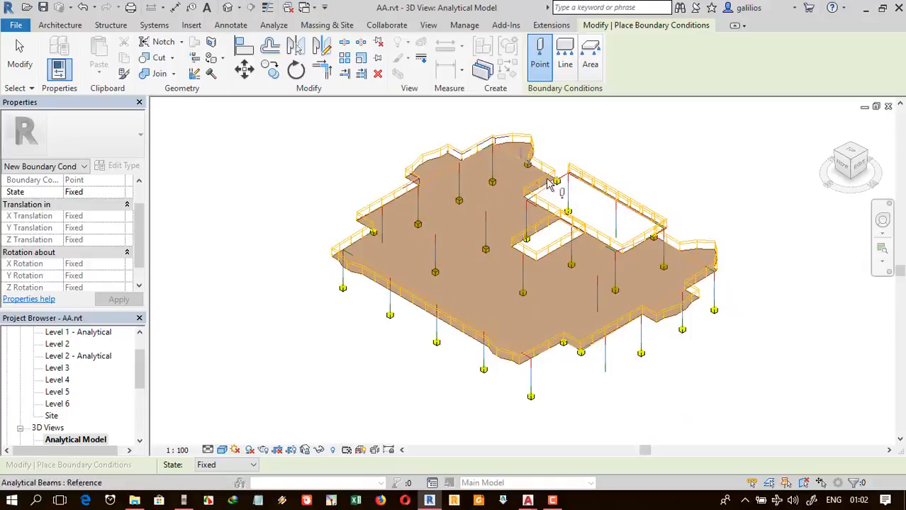
# - Add Fixed supports to the remaining column bases at the stair opening, the front side and the interior
pyautogui.click(615, 243)
pyautogui.keyDown('shift'); pyautogui.moveTo(572, 330); pyautogui.dragTo(653, 364, button='middle'); pyautogui.keyUp('shift')
pyautogui.click(602, 364)
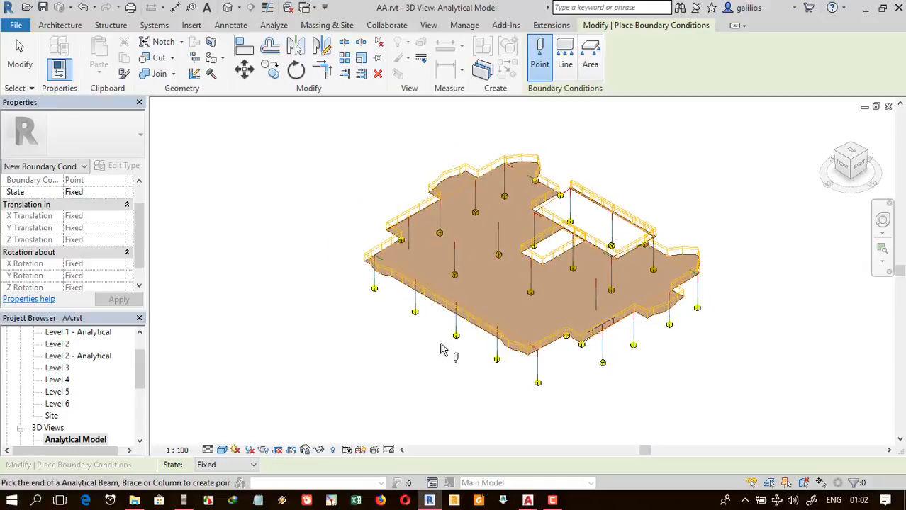
pyautogui.click(595, 311)
pyautogui.scroll(-2, 622, 278)
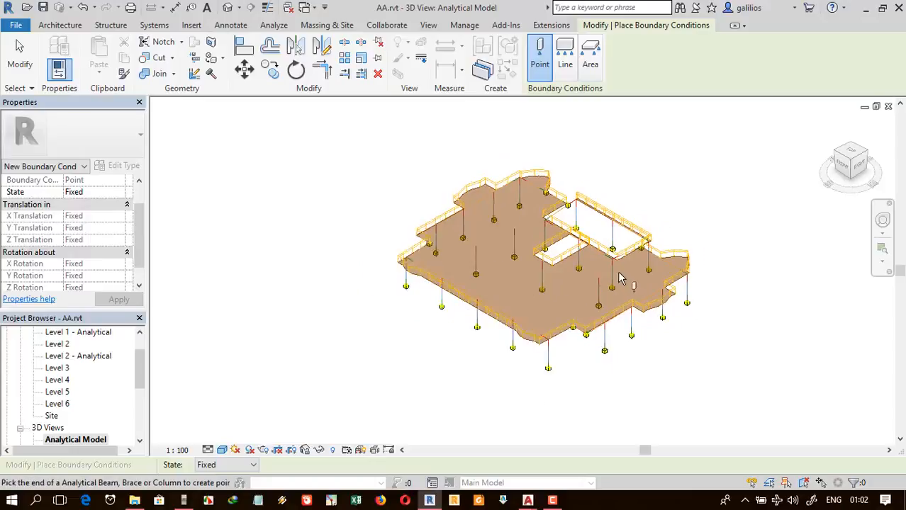
# - Check the support positions from the side, back and isometric views, and leave boundary condition placement
pyautogui.click(863, 169)
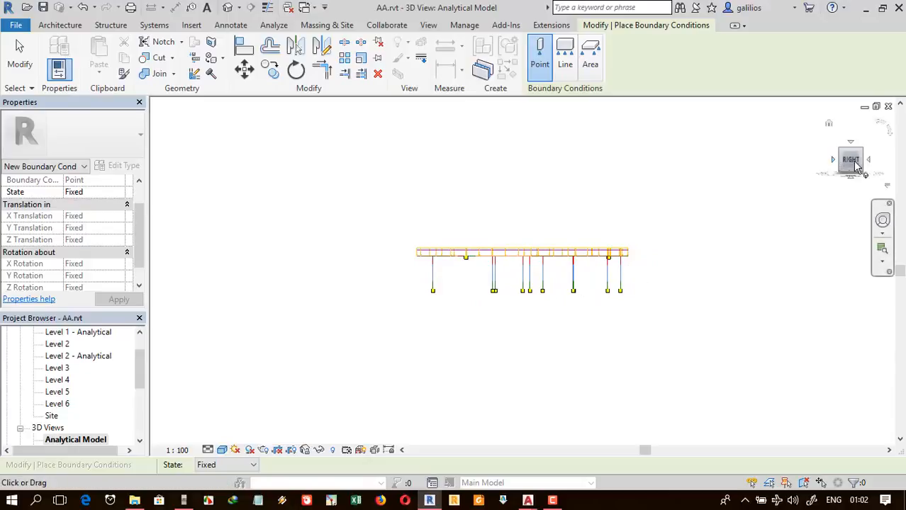
pyautogui.click(870, 160)
pyautogui.click(870, 160)
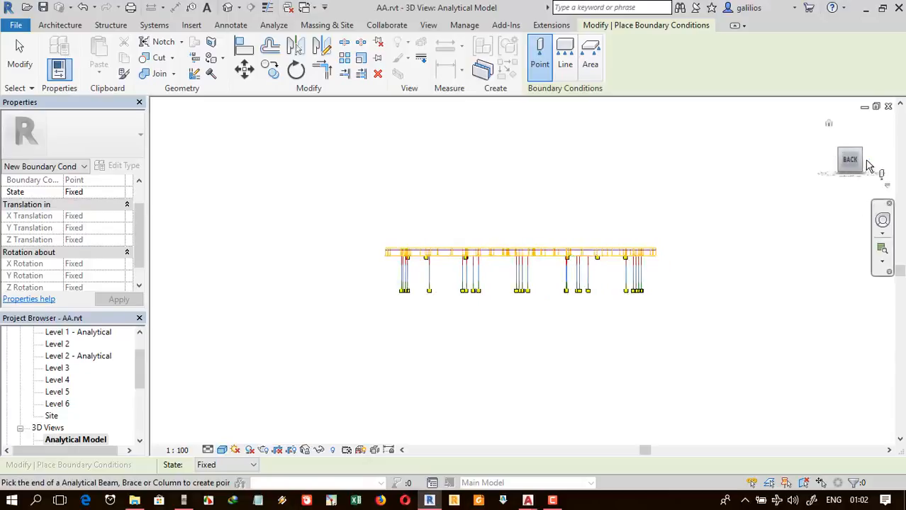
pyautogui.click(842, 129)
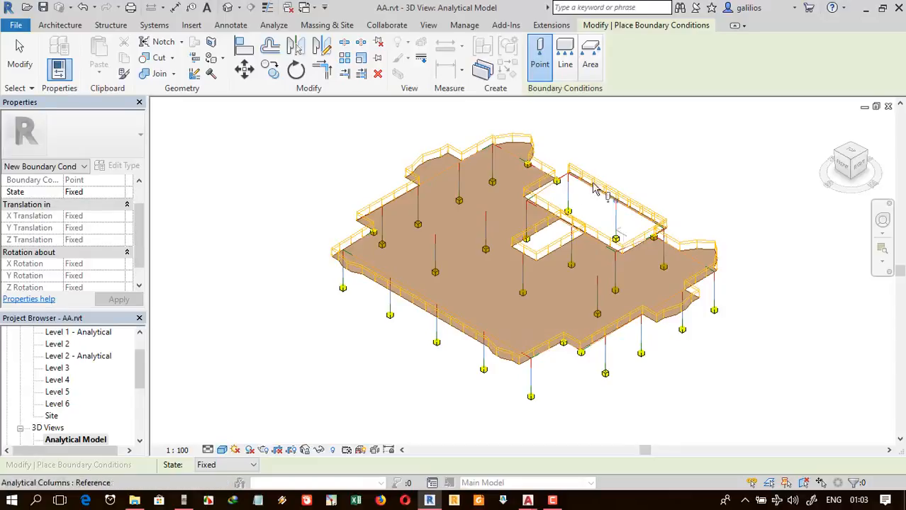
pyautogui.scroll(2, 567, 192)
pyautogui.scroll(-4, 411, 202)
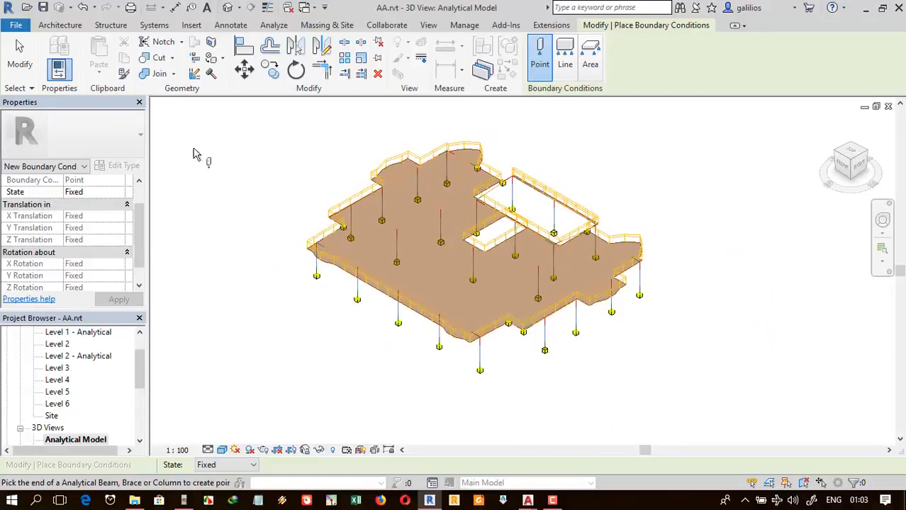
pyautogui.click(20, 56)
# - Open the default {3D} view and select the whole storey, including its loads and supports
pyautogui.click(228, 7)
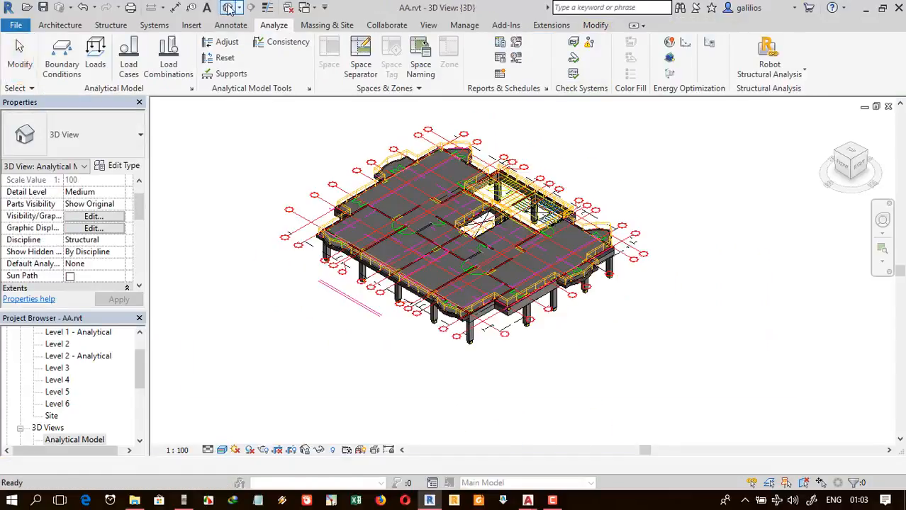
pyautogui.moveTo(694, 133); pyautogui.dragTo(289, 385)
pyautogui.scroll(-2, 630, 339)
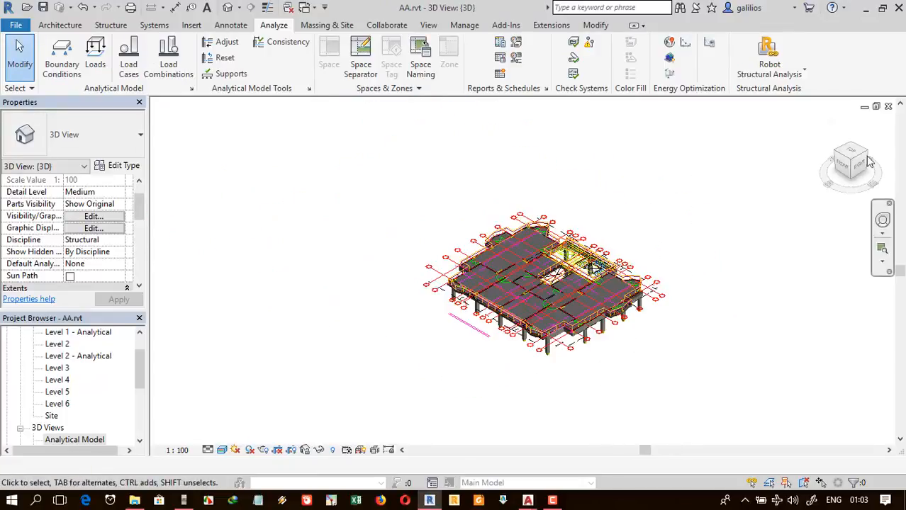
pyautogui.moveTo(792, 151); pyautogui.dragTo(362, 392)
pyautogui.scroll(3, 479, 396)
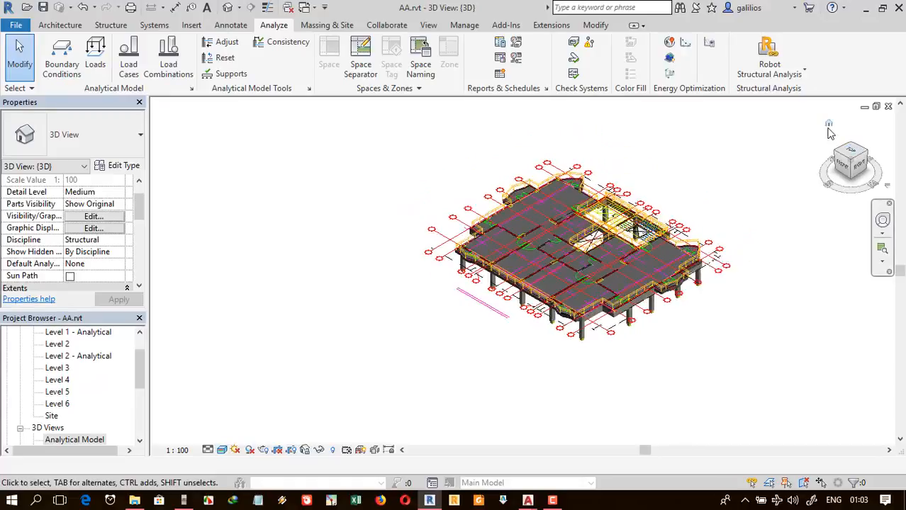
pyautogui.moveTo(748, 139); pyautogui.dragTo(358, 400)
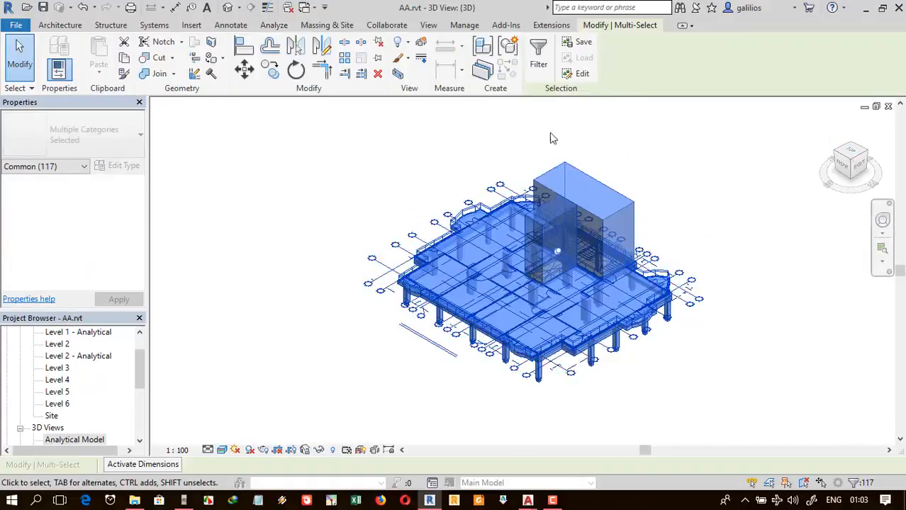
# - Copy the selected storey to the clipboard and paste it aligned to Level 1 through Level 6
pyautogui.click(265, 74)
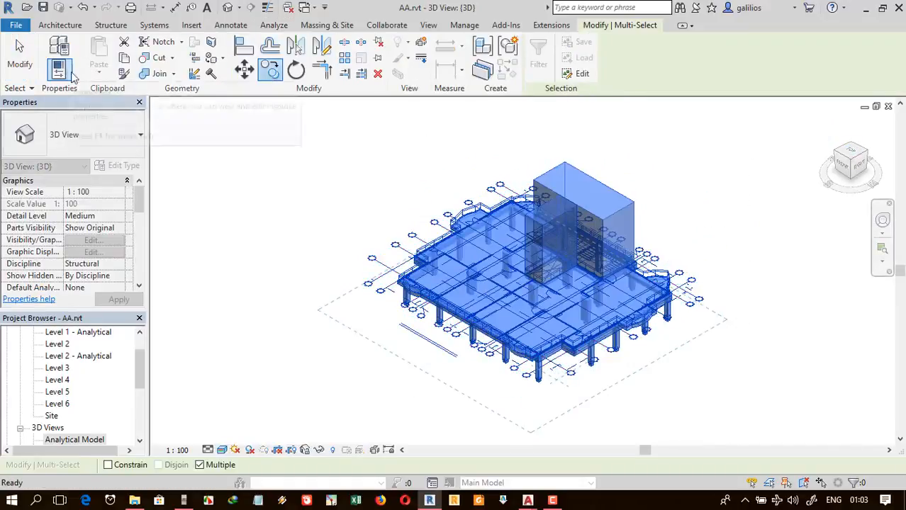
pyautogui.click(124, 59)
pyautogui.click(103, 76)
pyautogui.click(119, 124)
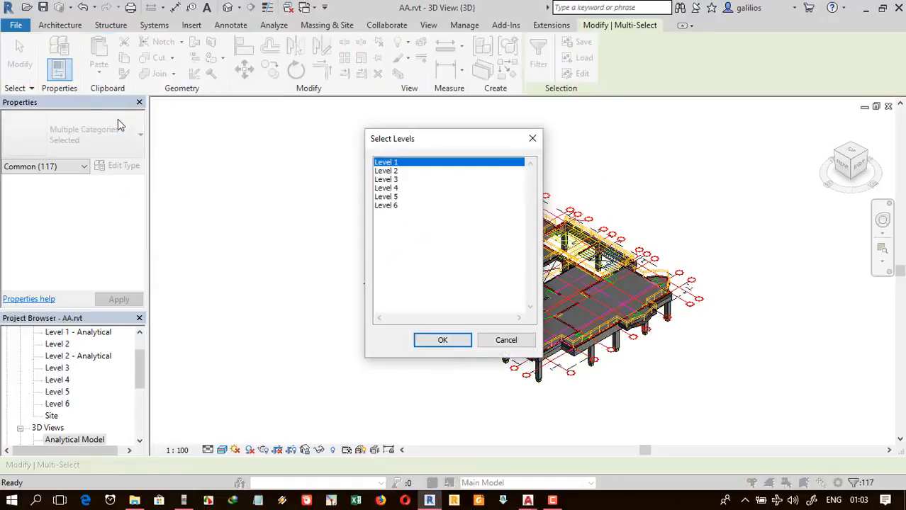
pyautogui.moveTo(383, 162); pyautogui.dragTo(447, 324)
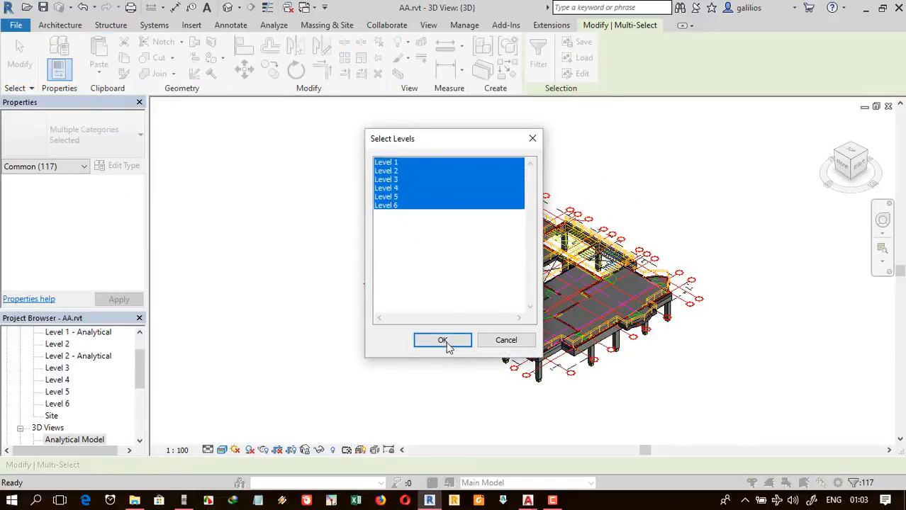
pyautogui.click(443, 340)
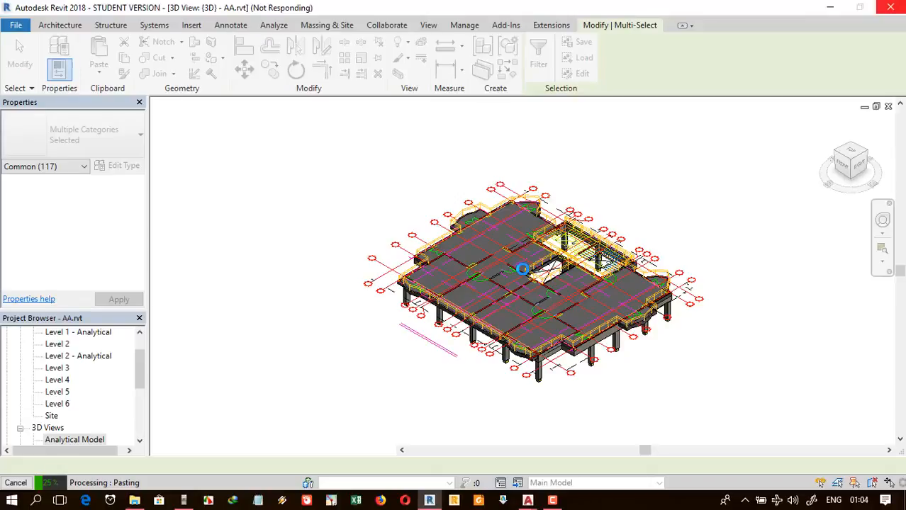
pyautogui.click(667, 231)
pyautogui.scroll(2, 592, 285)
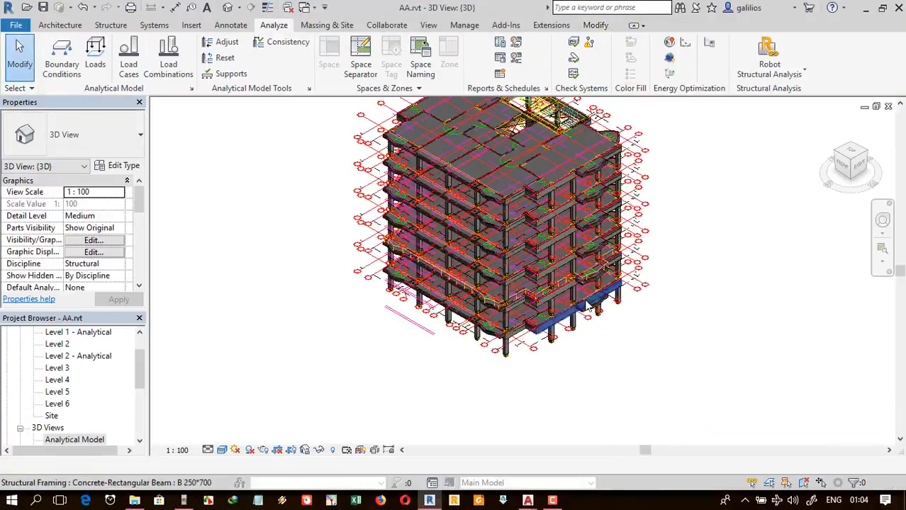
pyautogui.scroll(-2, 589, 285)
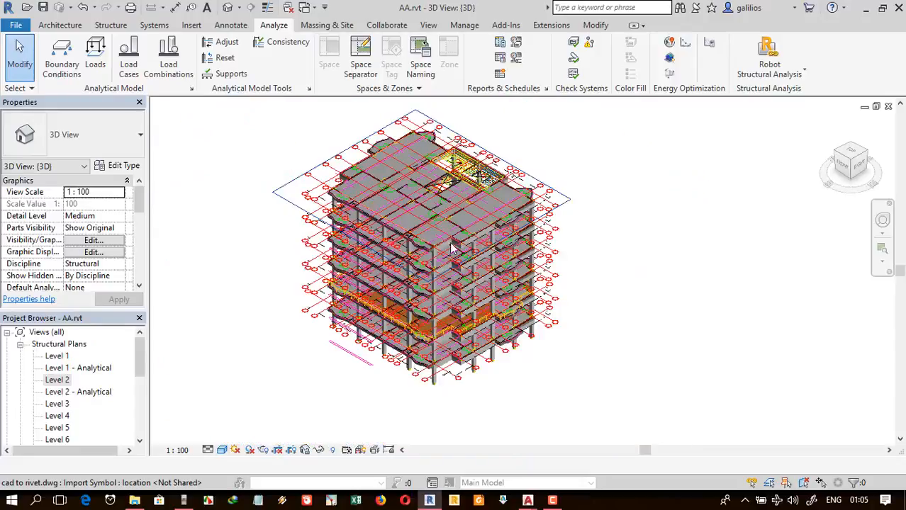
pyautogui.scroll(1, 601, 177)
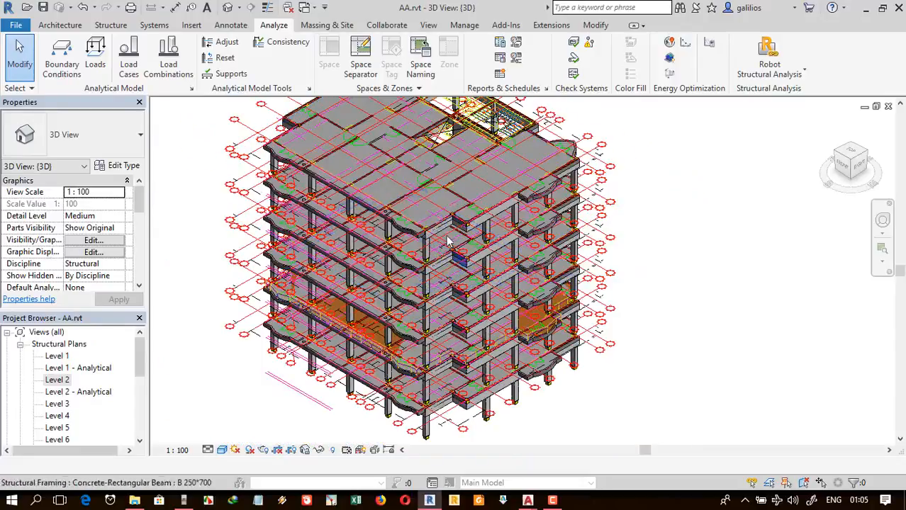
pyautogui.scroll(-2, 408, 129)
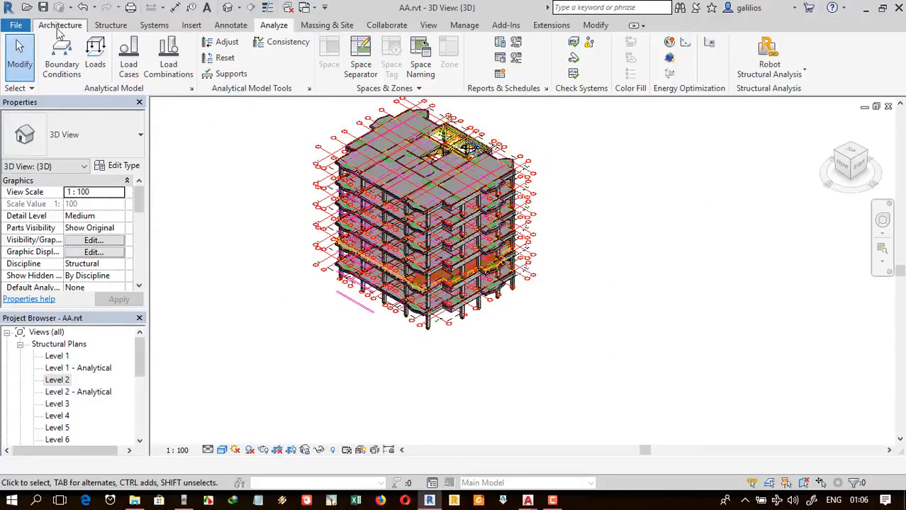
# - Export the current {3D} view as an ACIS SAT file named AA-3DView-{3D} to the Desktop
pyautogui.click(15, 25)
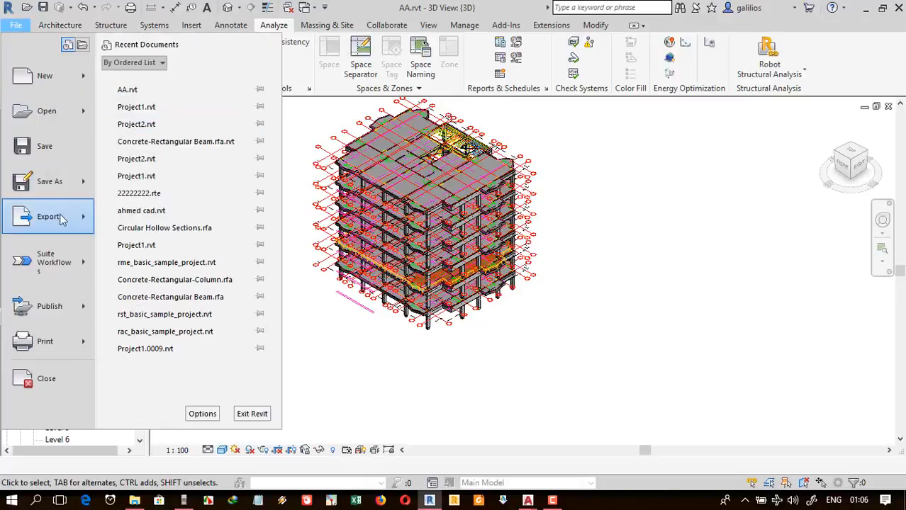
pyautogui.moveTo(79, 223)
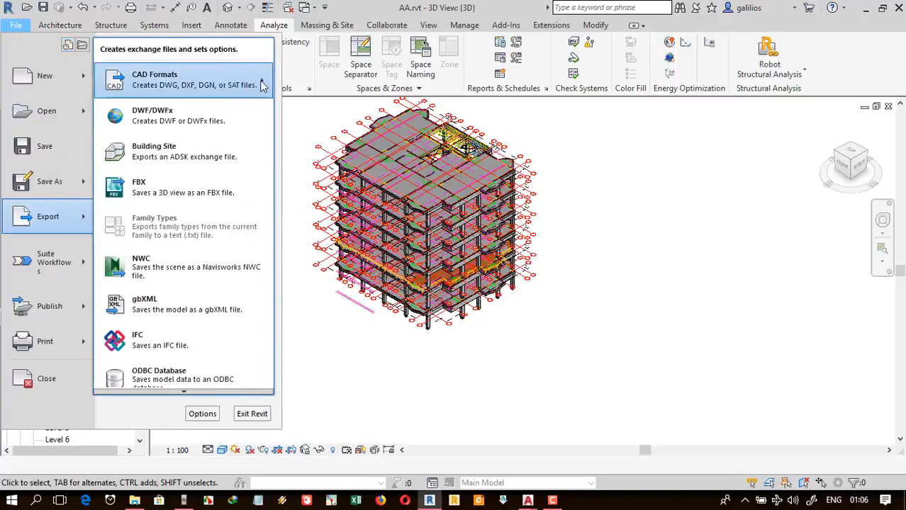
pyautogui.moveTo(259, 81)
pyautogui.click(316, 134)
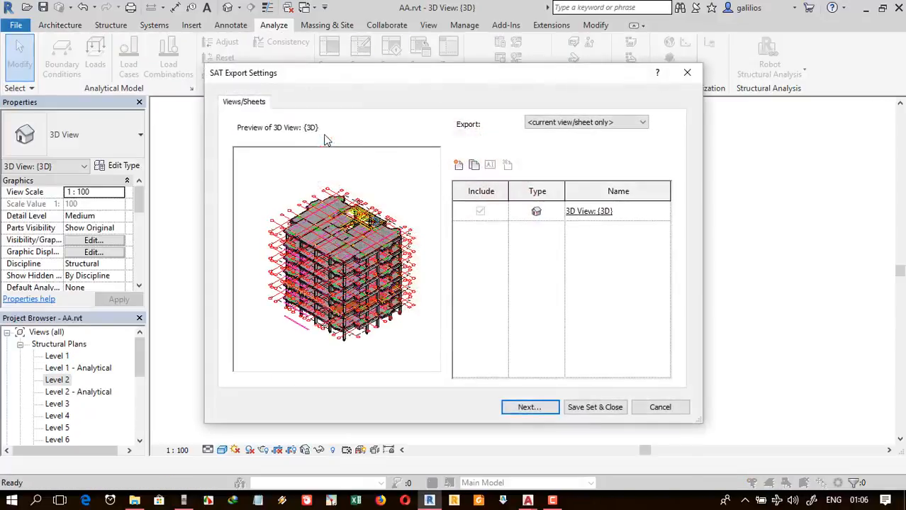
pyautogui.click(528, 408)
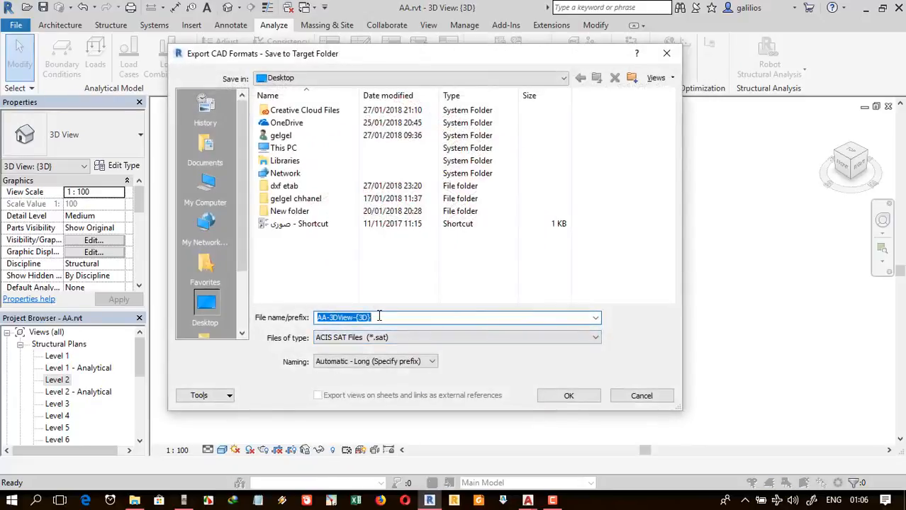
pyautogui.click(224, 308)
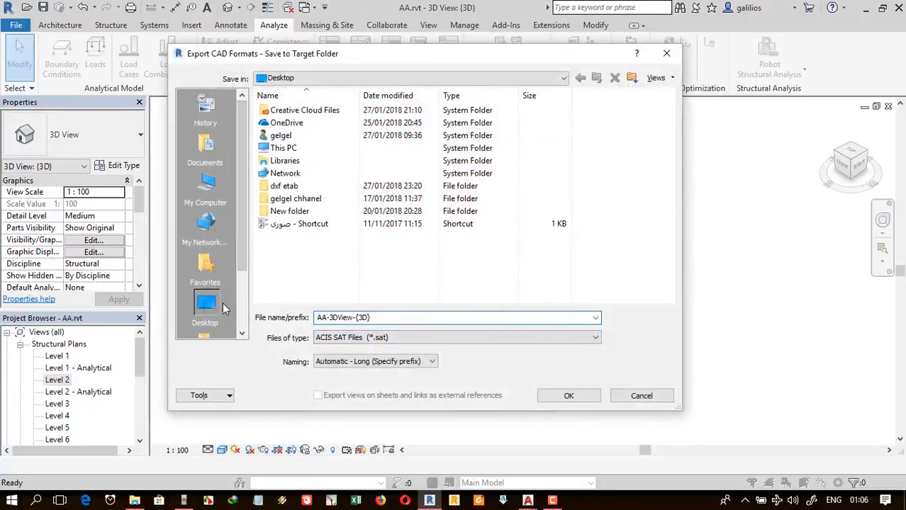
pyautogui.click(564, 393)
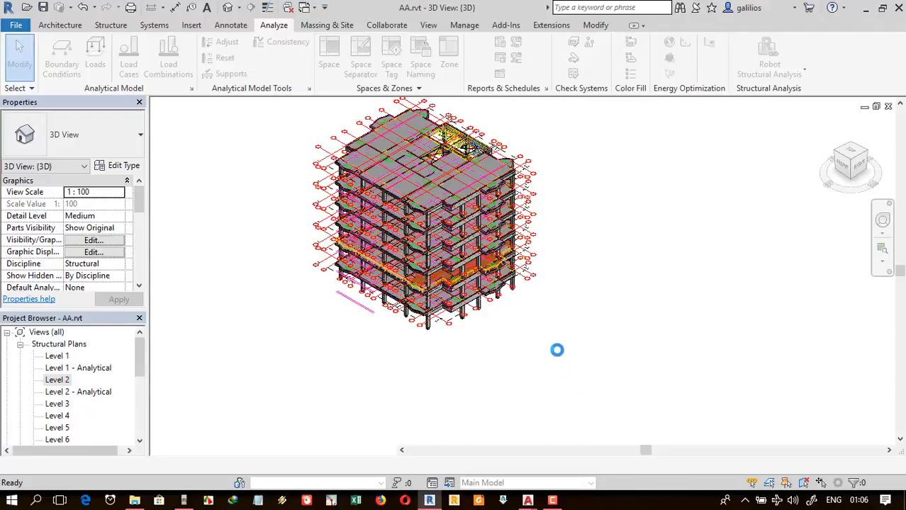